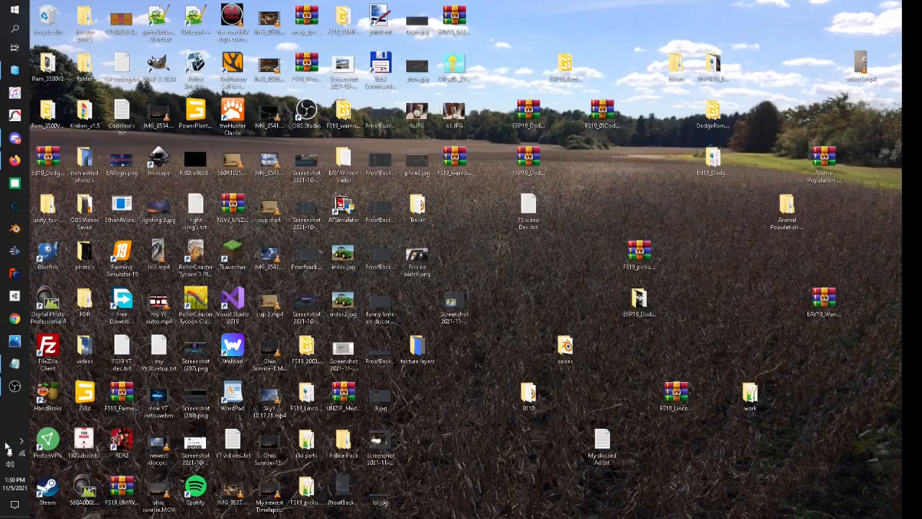
# Browse on the local C: drive to Program Files (x86)\Steam\steamapps\common in a new File Explorer window.
pyautogui.press('super+e')
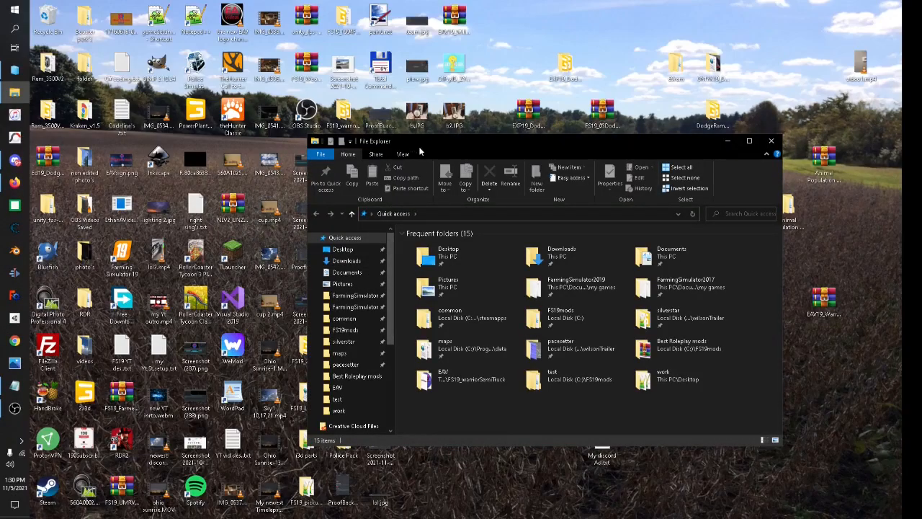
pyautogui.moveTo(435, 145); pyautogui.dragTo(266, 50)
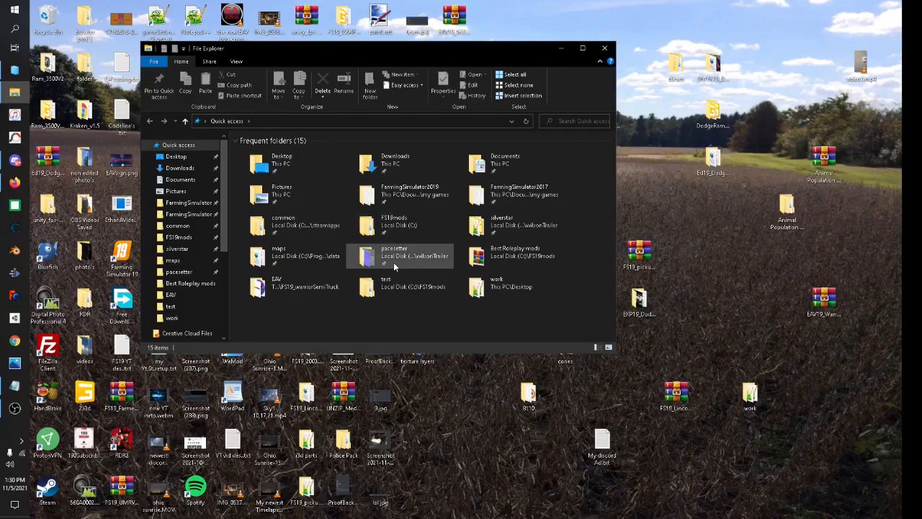
pyautogui.scroll(-5, 198, 273)
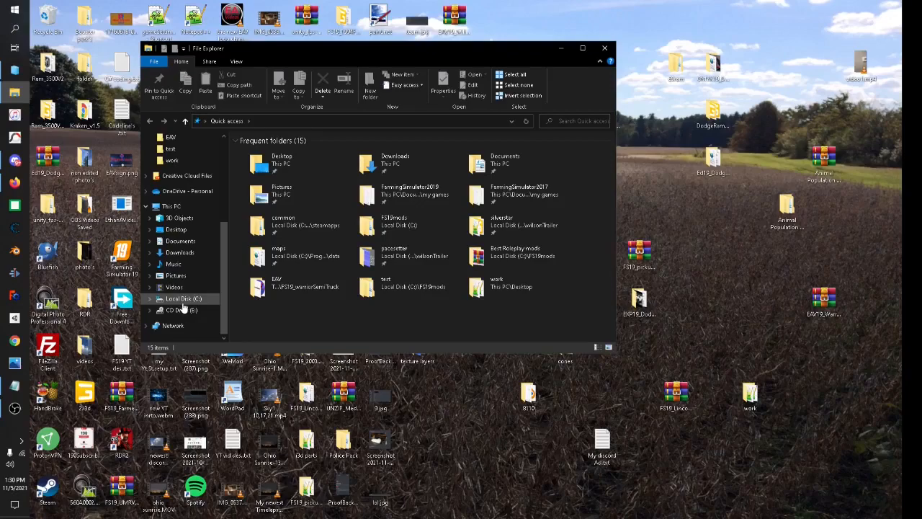
pyautogui.click(183, 299)
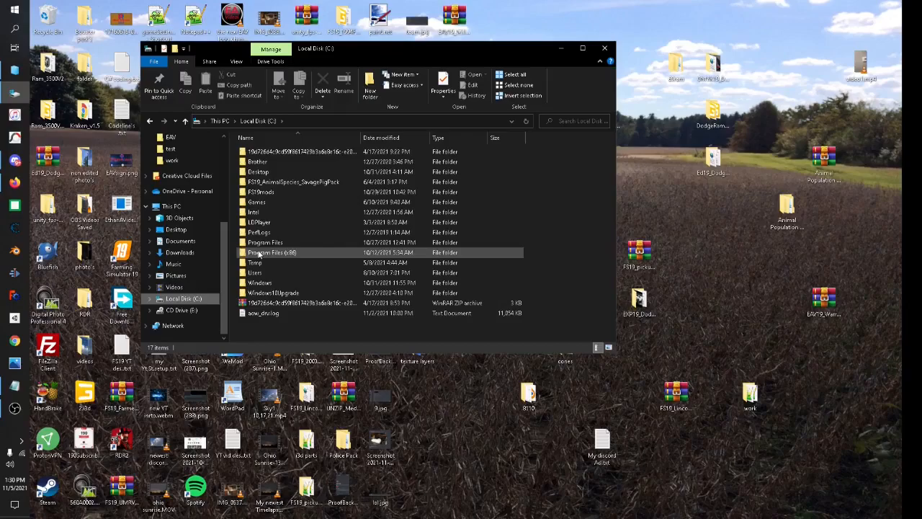
pyautogui.doubleClick(285, 252)
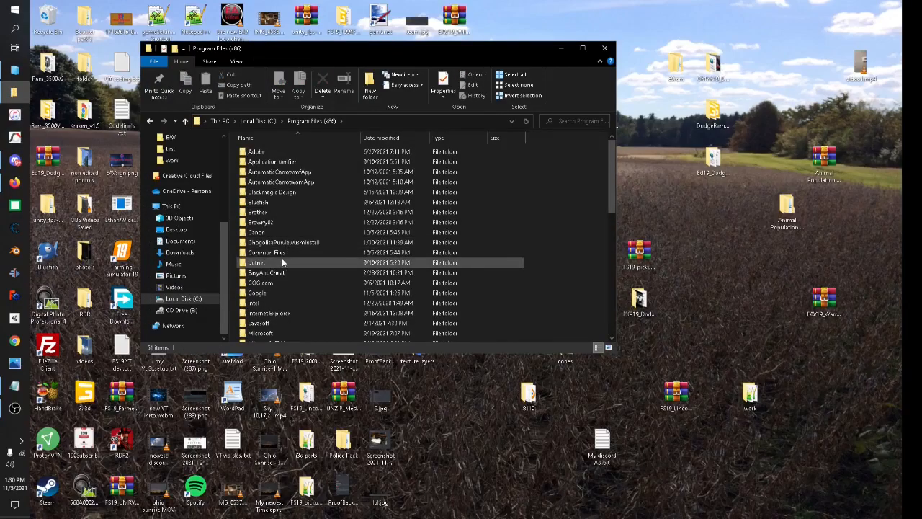
pyautogui.scroll(-4, 278, 321)
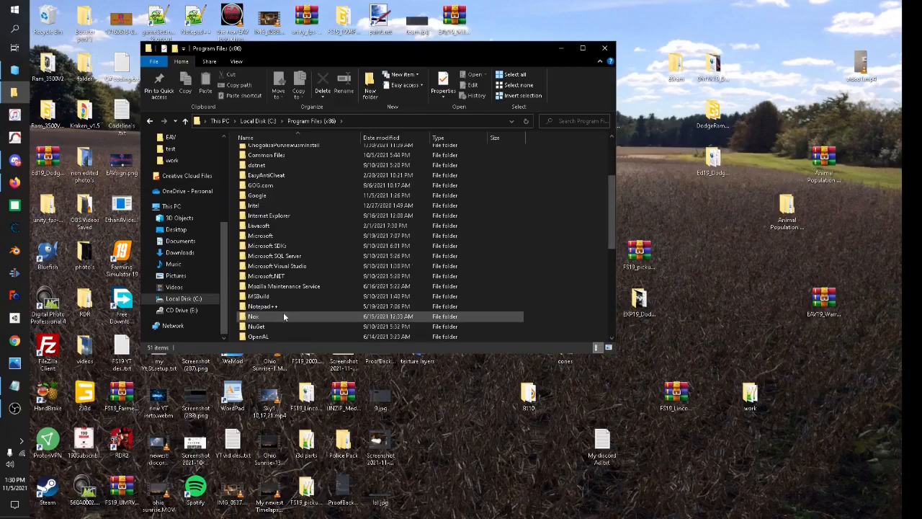
pyautogui.scroll(-6, 283, 314)
pyautogui.doubleClick(275, 257)
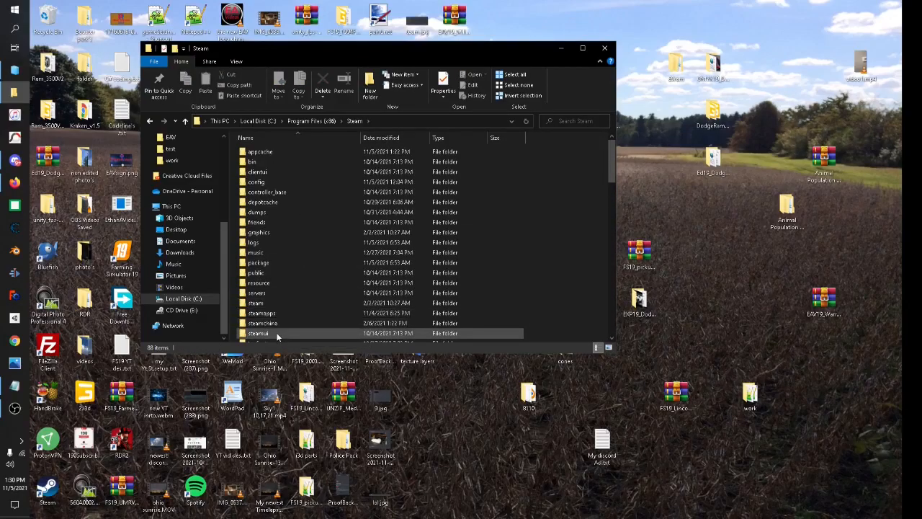
pyautogui.doubleClick(265, 315)
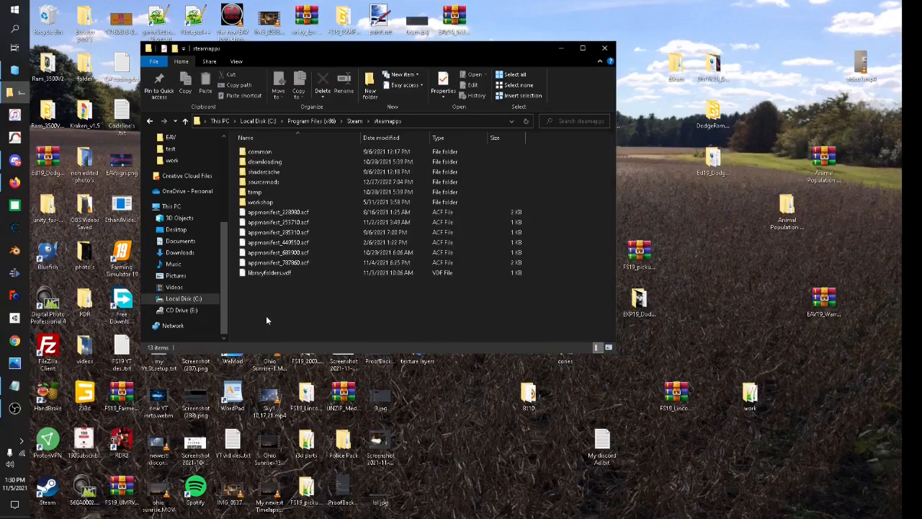
pyautogui.doubleClick(275, 153)
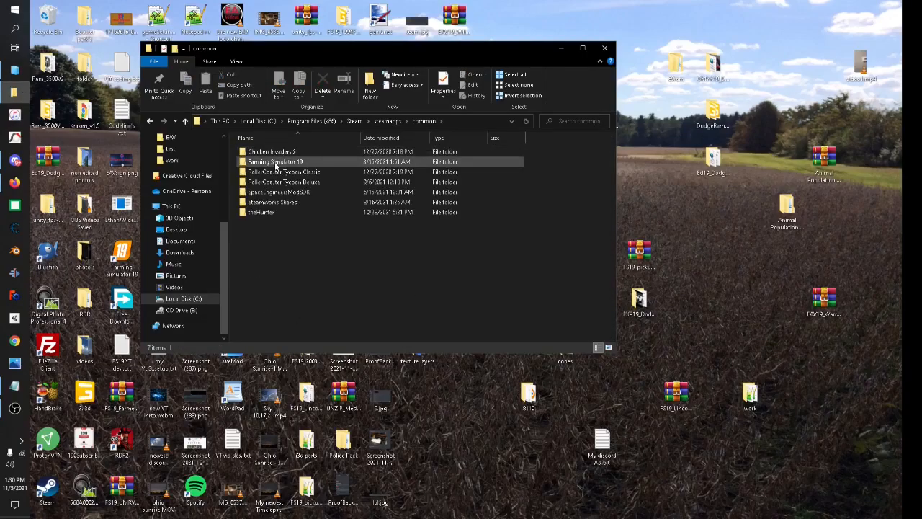
# Open the lizard lights folder of Farming Simulator 19 under data\shared\assets\lights.
pyautogui.doubleClick(274, 162)
pyautogui.doubleClick(274, 153)
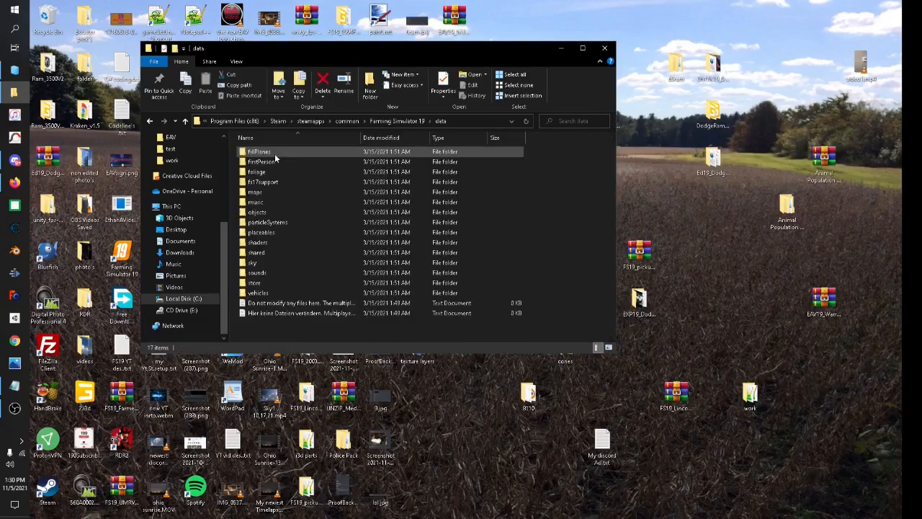
pyautogui.doubleClick(264, 252)
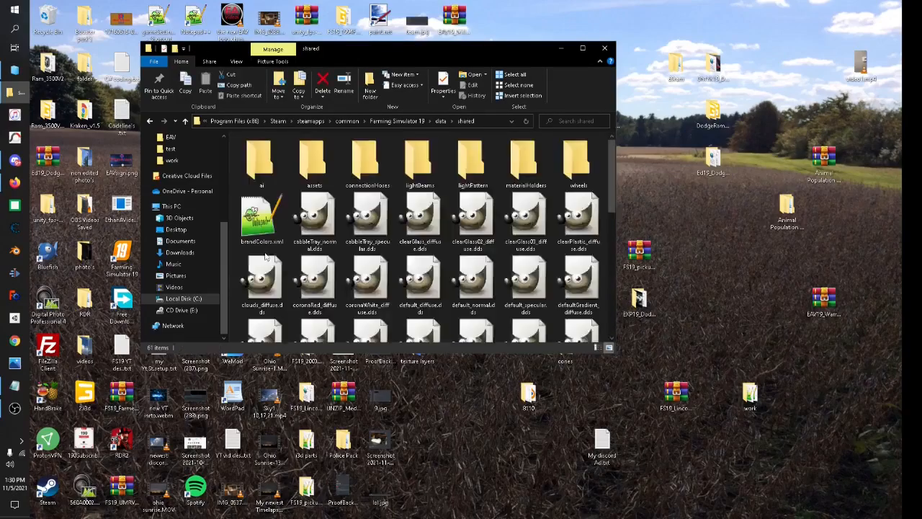
pyautogui.doubleClick(303, 177)
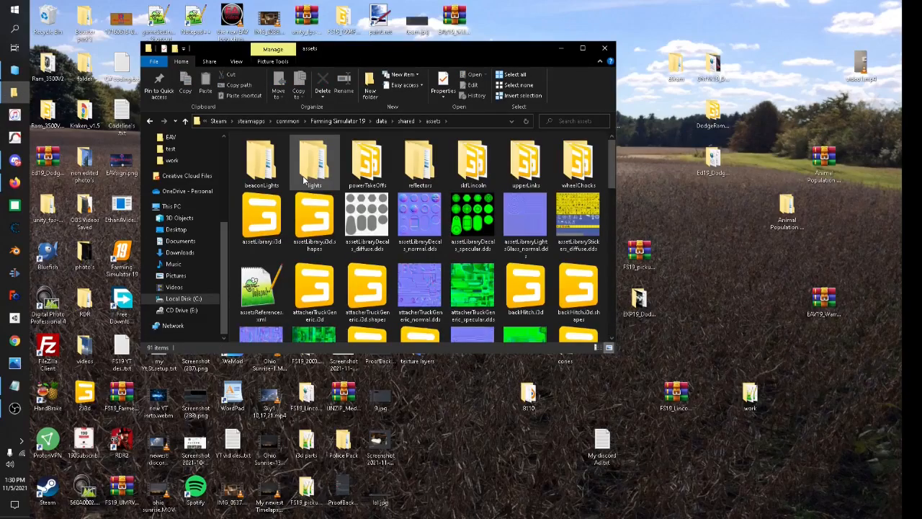
pyautogui.doubleClick(302, 176)
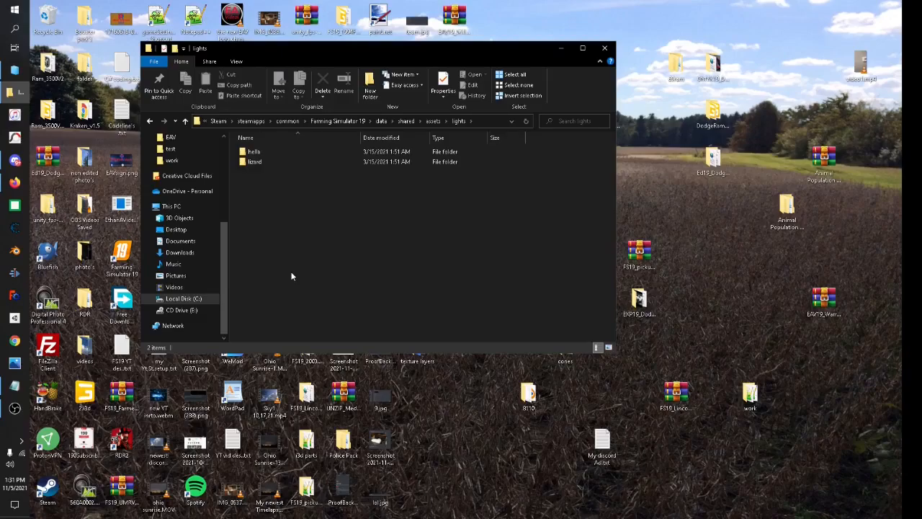
pyautogui.doubleClick(269, 163)
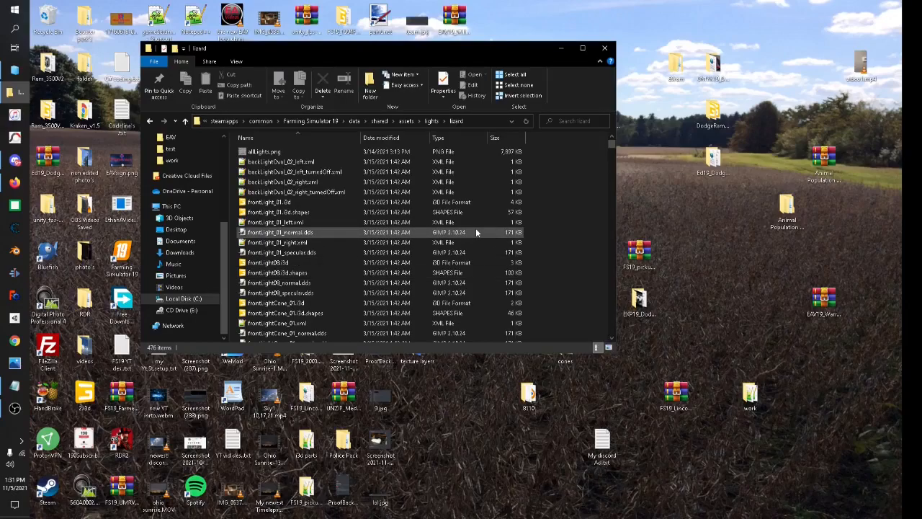
# Examine the light models and their names in allLights.png, including the rear plate and square lights, and close the image.
pyautogui.click(281, 153)
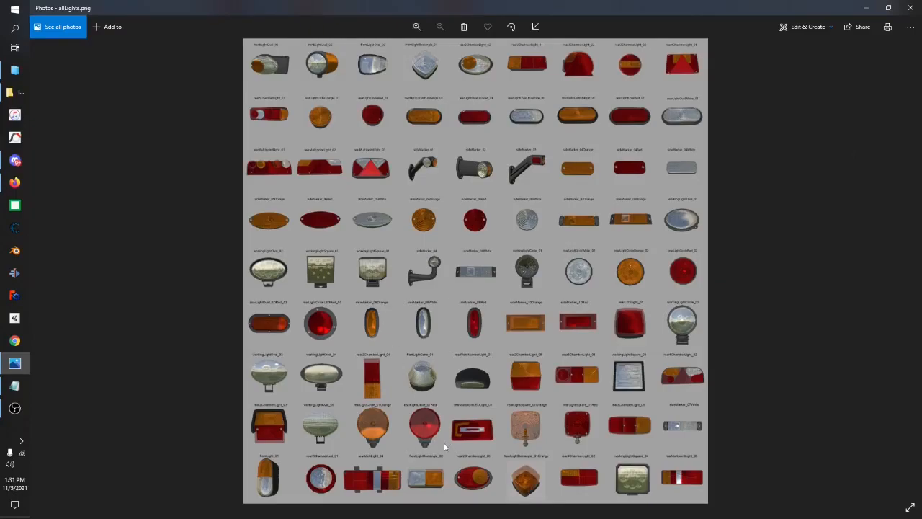
pyautogui.scroll(5, 444, 447)
pyautogui.moveTo(297, 221); pyautogui.dragTo(372, 365)
pyautogui.moveTo(382, 196); pyautogui.dragTo(401, 286)
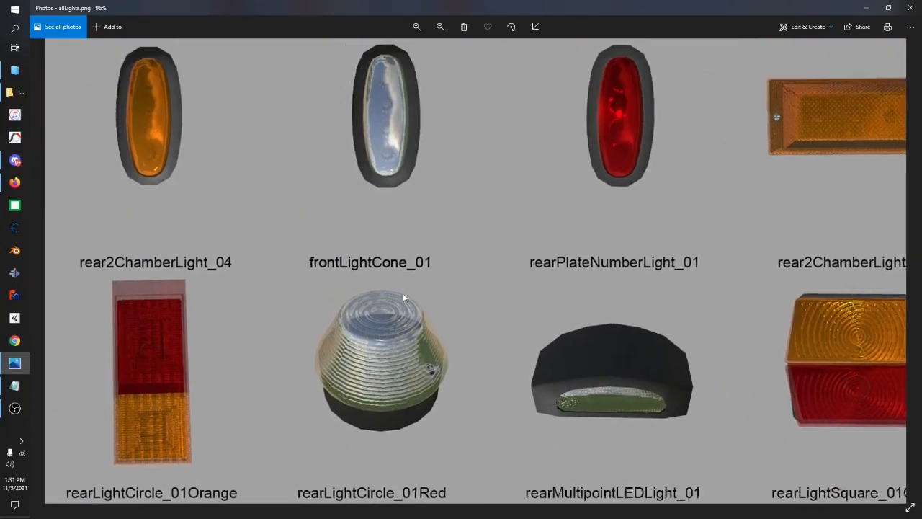
pyautogui.moveTo(357, 373); pyautogui.dragTo(357, 340)
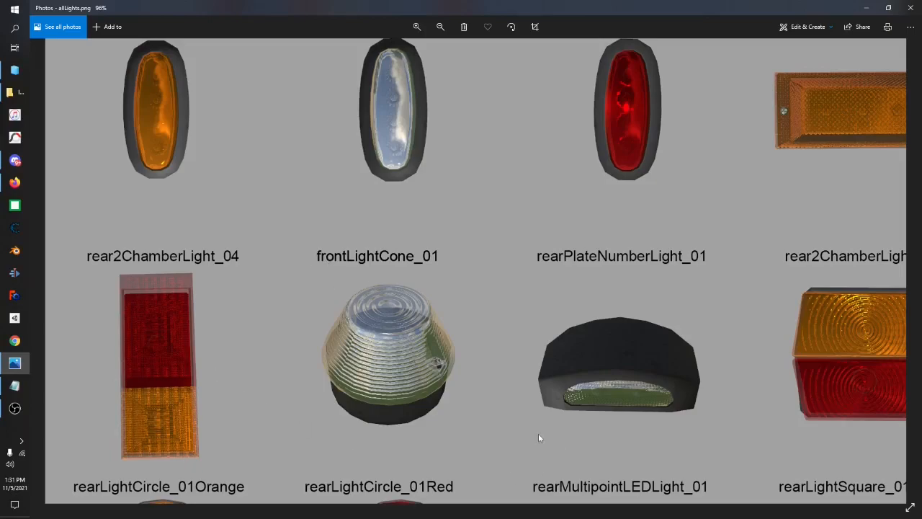
pyautogui.moveTo(570, 408); pyautogui.dragTo(312, 201)
pyautogui.moveTo(377, 292); pyautogui.dragTo(430, 338)
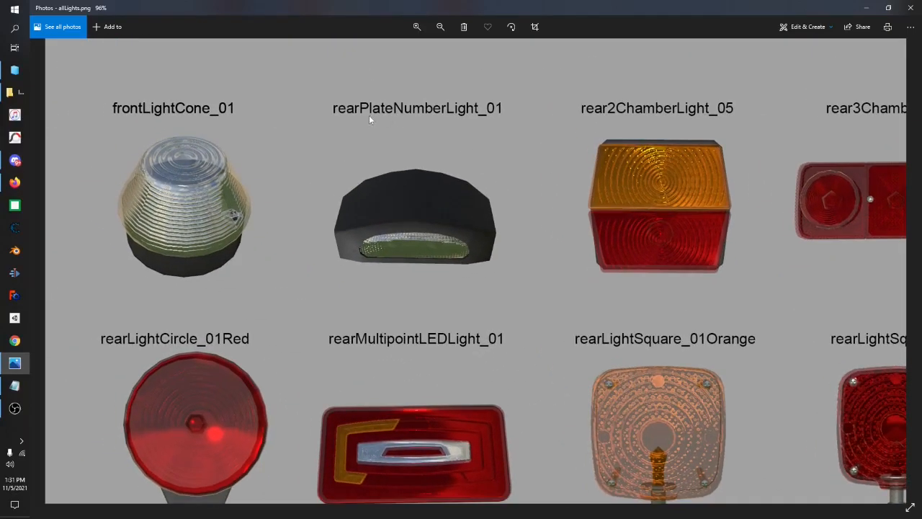
pyautogui.moveTo(441, 151); pyautogui.dragTo(425, 225)
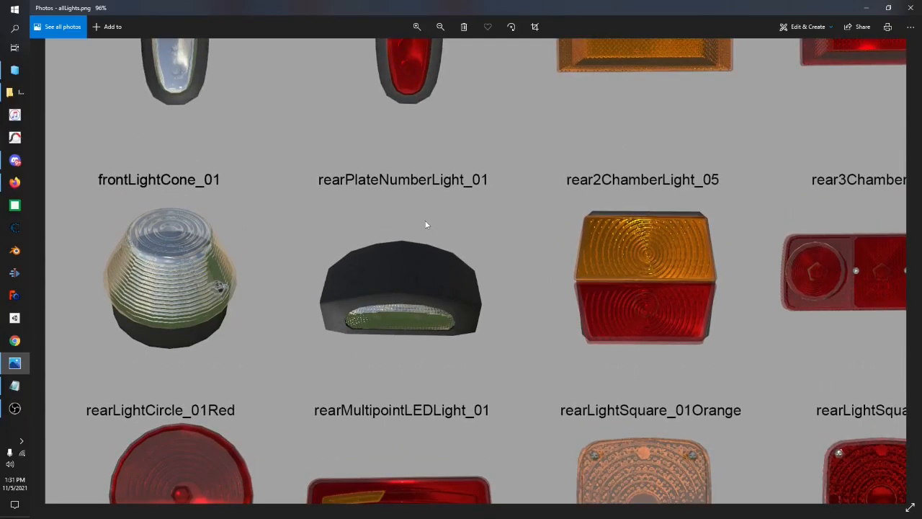
pyautogui.moveTo(551, 365); pyautogui.dragTo(549, 358)
pyautogui.moveTo(556, 413); pyautogui.dragTo(472, 258)
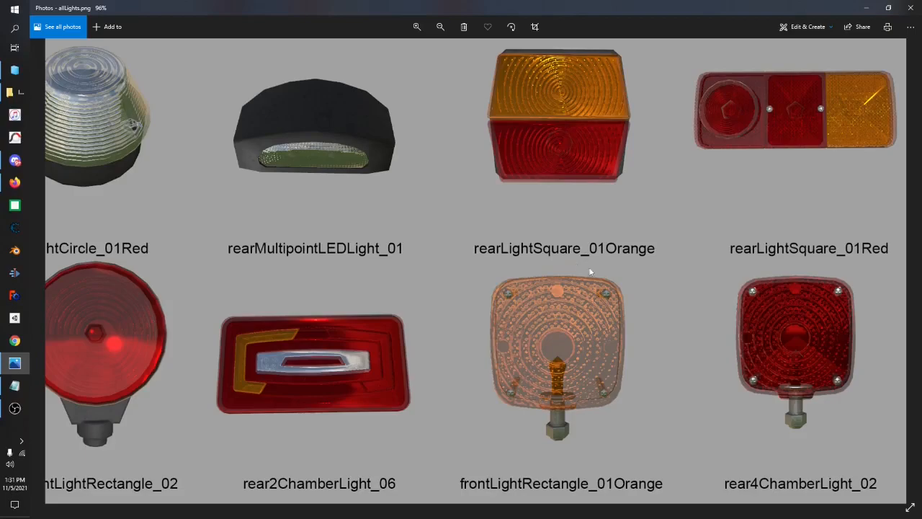
pyautogui.click(909, 8)
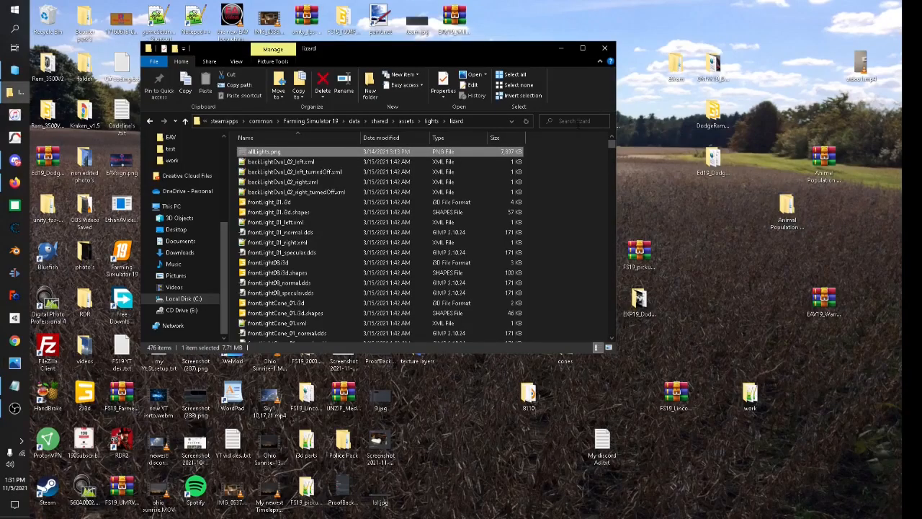
# Look through the lizard folder's files and open frontLight_01.i3d in GIANTS Editor.
pyautogui.scroll(-10, 389, 264)
pyautogui.scroll(10, 389, 266)
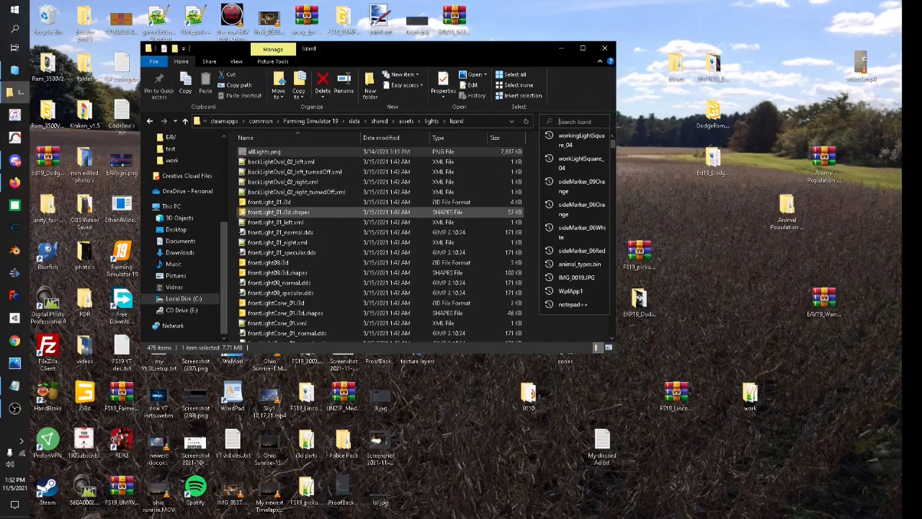
pyautogui.click(257, 203)
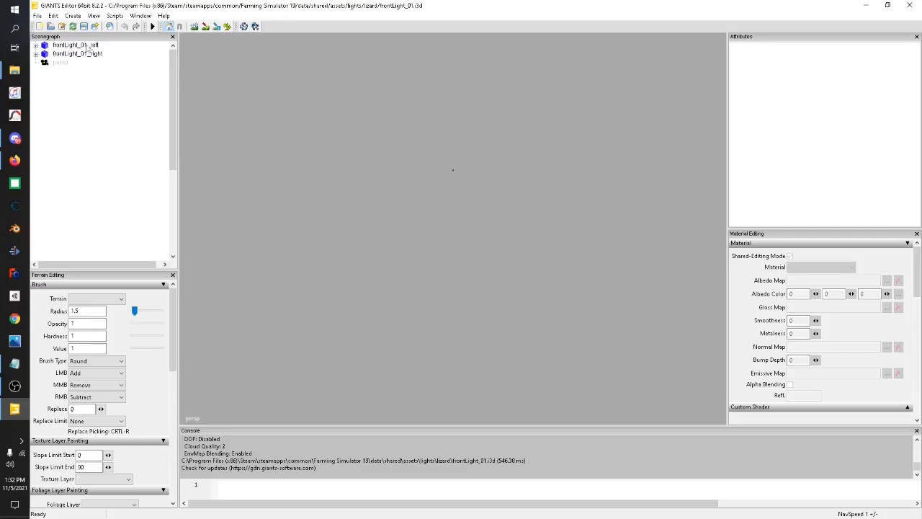
# Start Export Selection with Files for frontLight_01_left and frontLight_01_right, cancel the export, and close the editor and the lights folder.
pyautogui.click(87, 46)
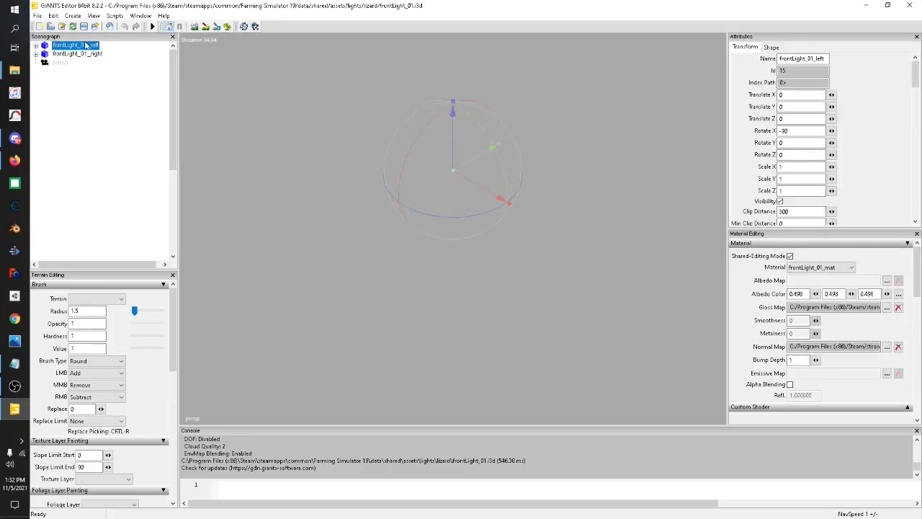
pyautogui.keyDown('ctrl'); pyautogui.click(87, 56); pyautogui.keyUp('ctrl')
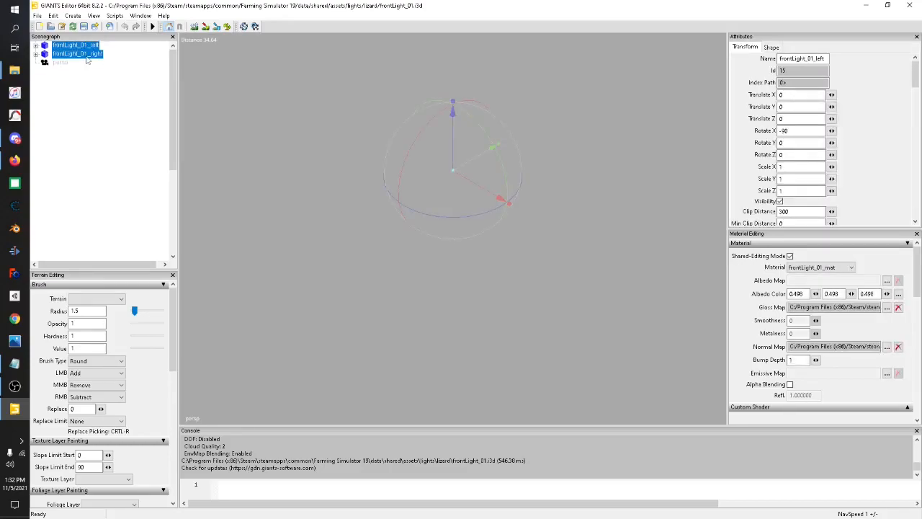
pyautogui.click(108, 79)
pyautogui.click(91, 47)
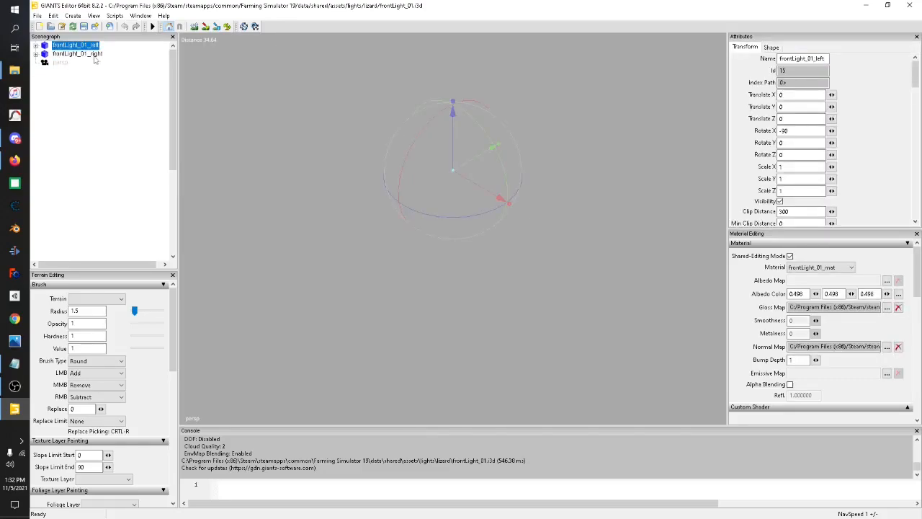
pyautogui.keyDown('ctrl'); pyautogui.click(94, 56); pyautogui.keyUp('ctrl')
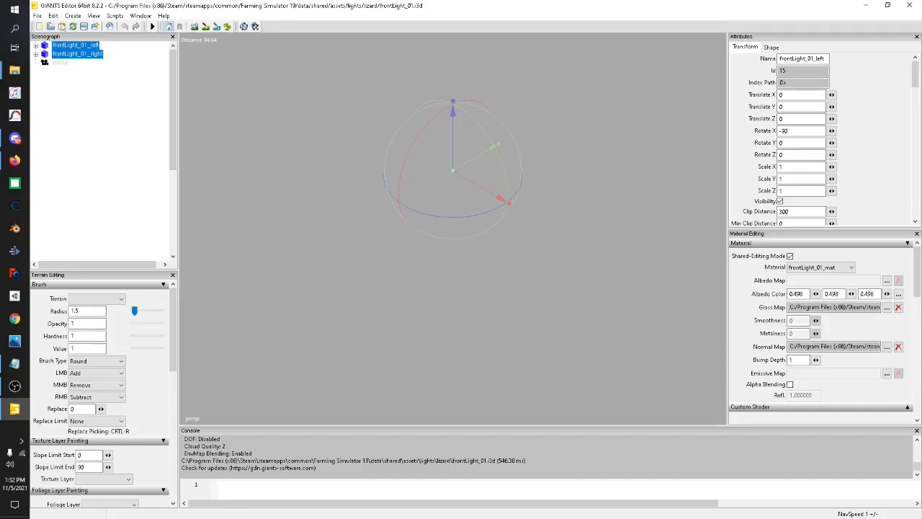
pyautogui.click(39, 16)
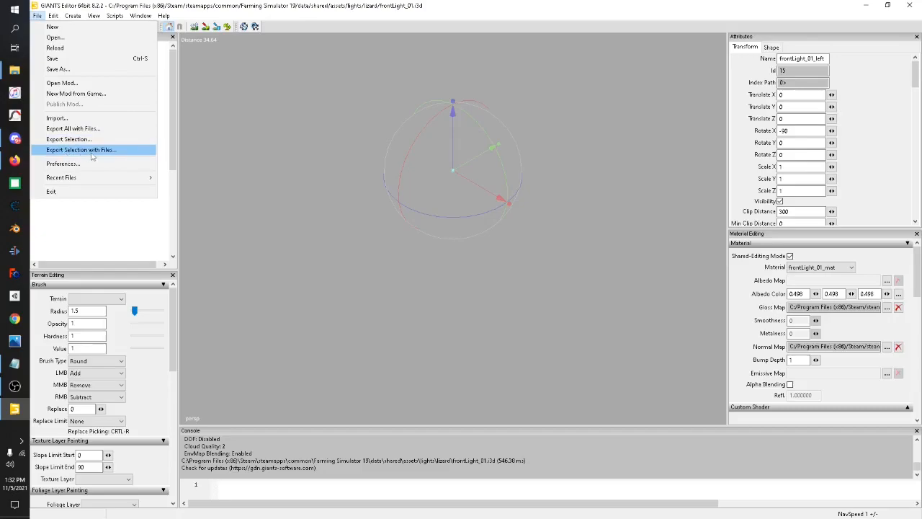
pyautogui.click(112, 152)
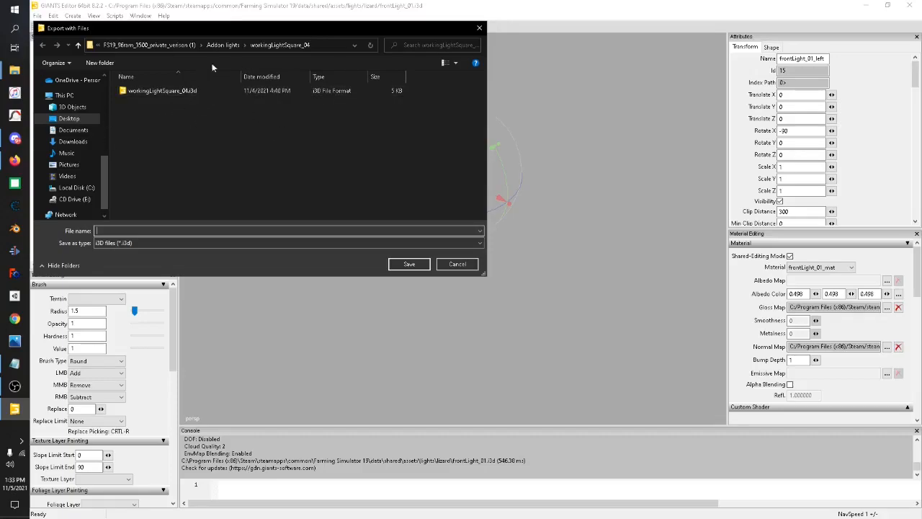
pyautogui.click(478, 28)
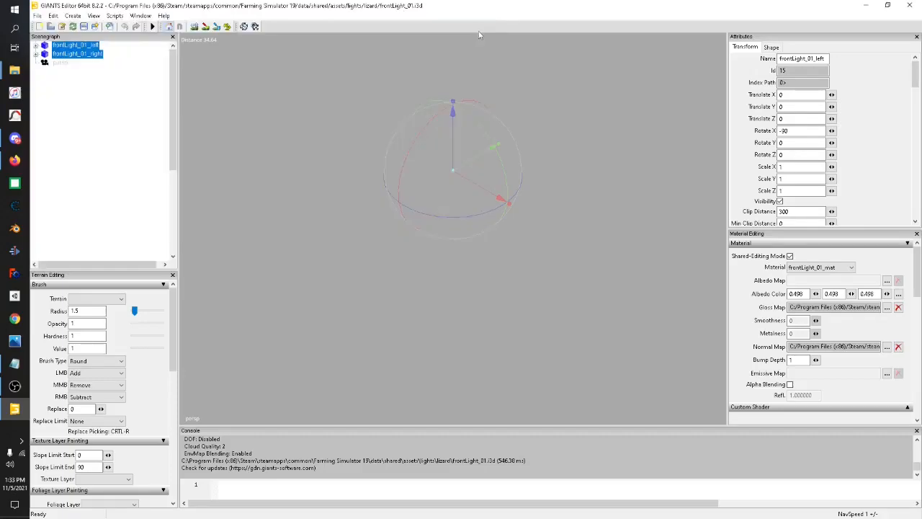
pyautogui.click(918, 4)
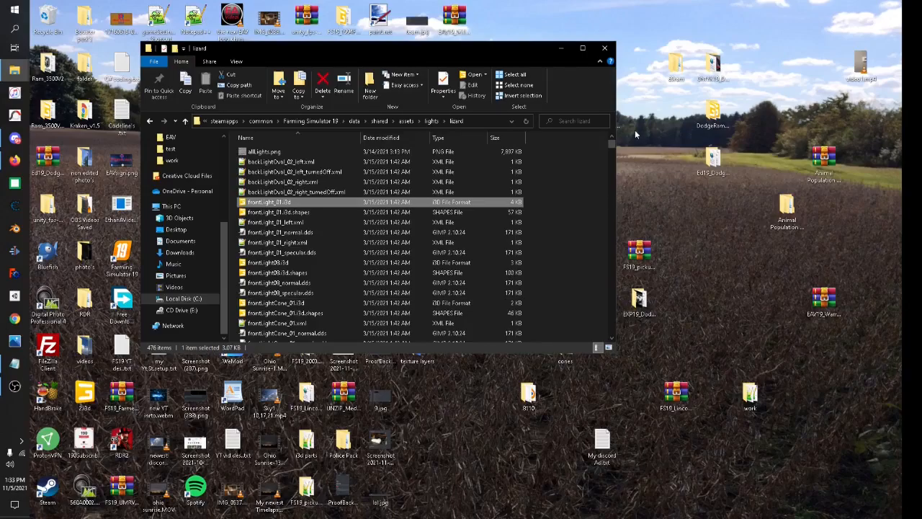
pyautogui.click(607, 52)
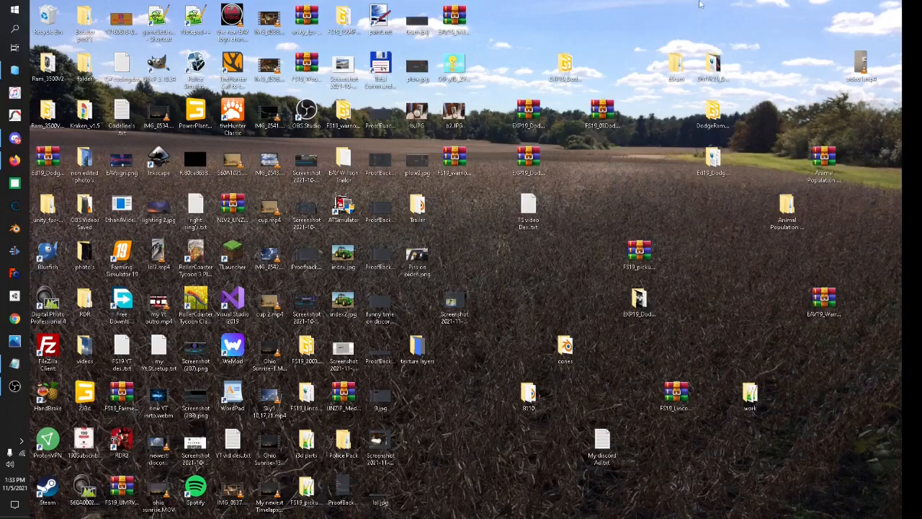
# Open 05Cummins.i3d from the desktop 69ram folder's FS19_96ram_3500_private_verison (1) subfolder in GIANTS Editor.
pyautogui.doubleClick(676, 67)
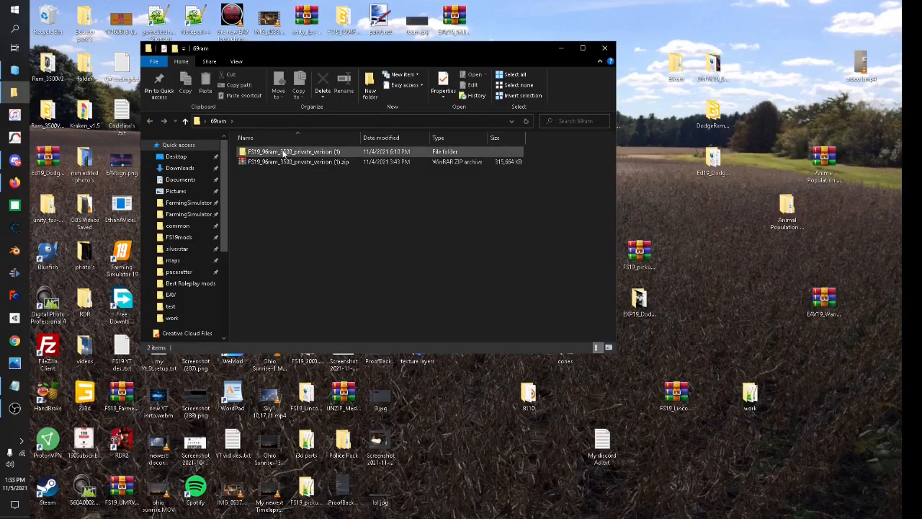
pyautogui.click(284, 152)
pyautogui.doubleClick(283, 153)
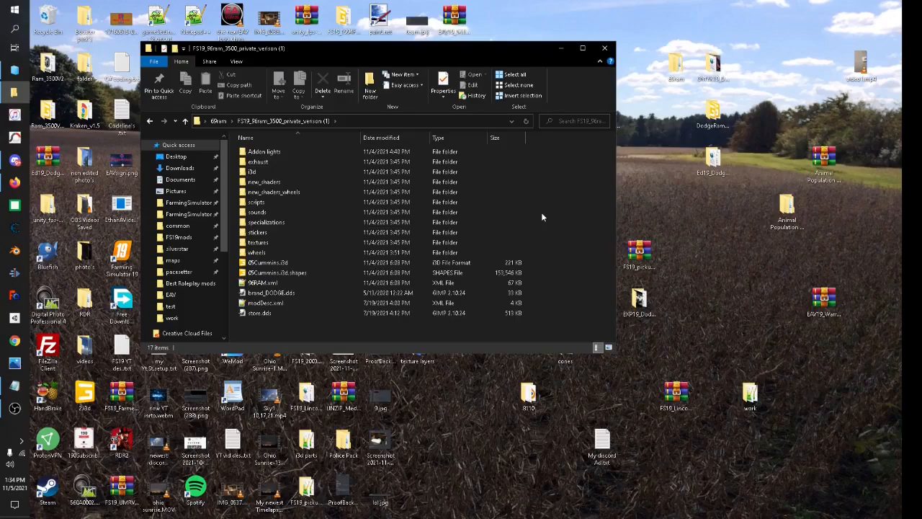
pyautogui.click(272, 263)
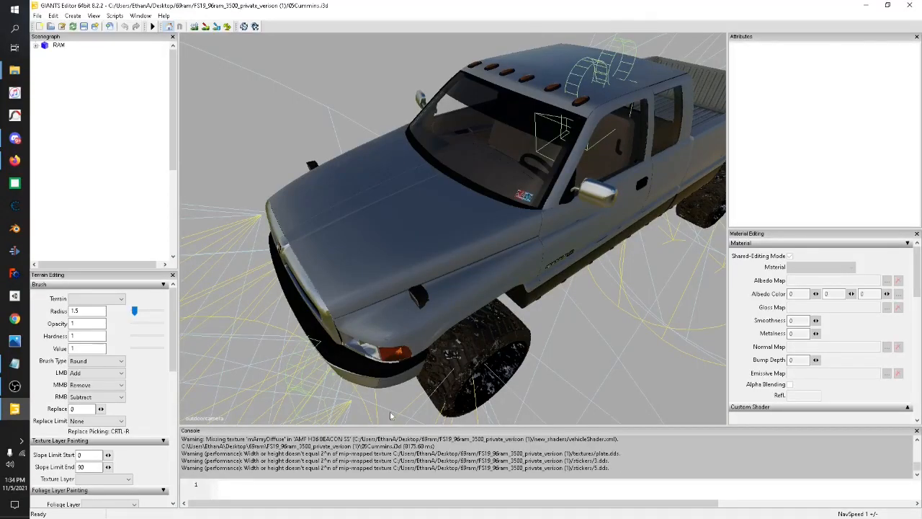
# Examine the truck's added lights on the front fenders, roof and lower sides from the front and side.
pyautogui.keyDown('alt'); pyautogui.moveTo(485, 381); pyautogui.dragTo(438, 242); pyautogui.keyUp('alt')
pyautogui.keyDown('alt'); pyautogui.moveTo(629, 247); pyautogui.dragTo(462, 157); pyautogui.keyUp('alt')
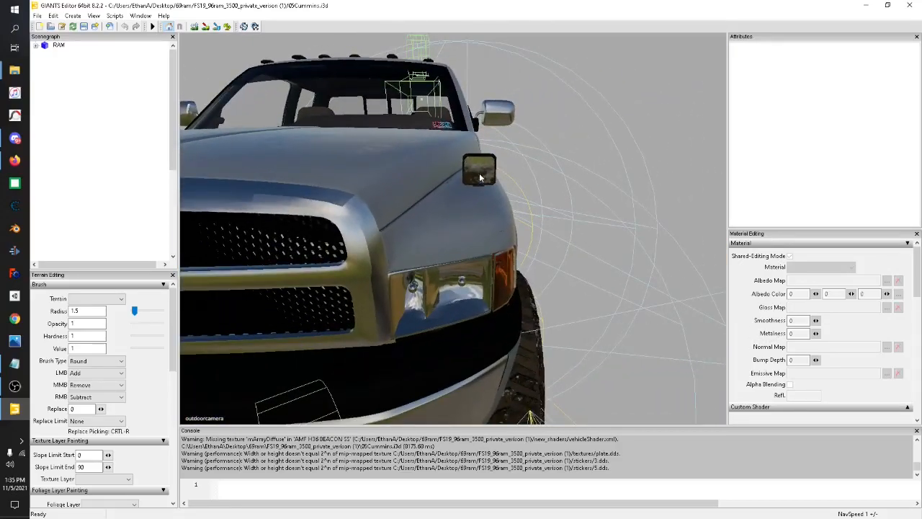
pyautogui.keyDown('alt'); pyautogui.moveTo(532, 283); pyautogui.dragTo(476, 260); pyautogui.keyUp('alt')
pyautogui.keyDown('alt'); pyautogui.moveTo(656, 297); pyautogui.dragTo(524, 280); pyautogui.keyUp('alt')
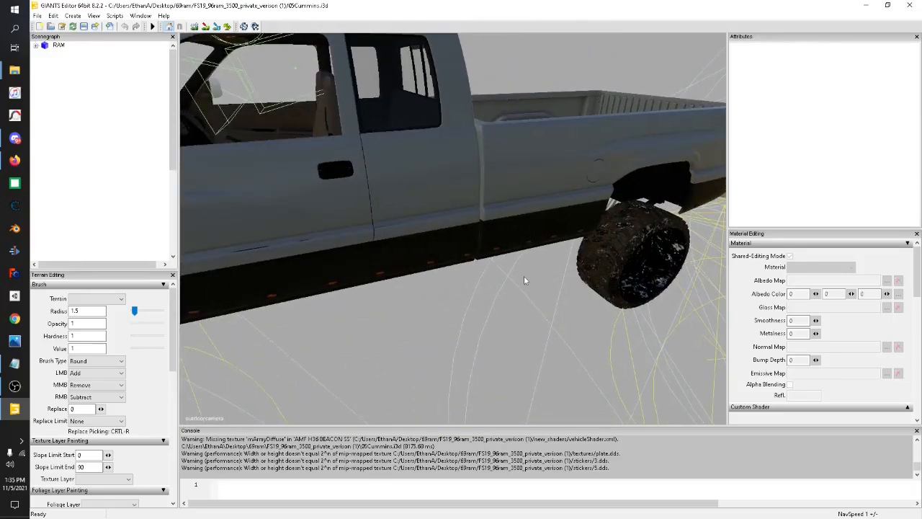
pyautogui.scroll(-3, 523, 280)
pyautogui.keyDown('alt'); pyautogui.moveTo(459, 324); pyautogui.dragTo(415, 307); pyautogui.keyUp('alt')
pyautogui.scroll(-6, 415, 308)
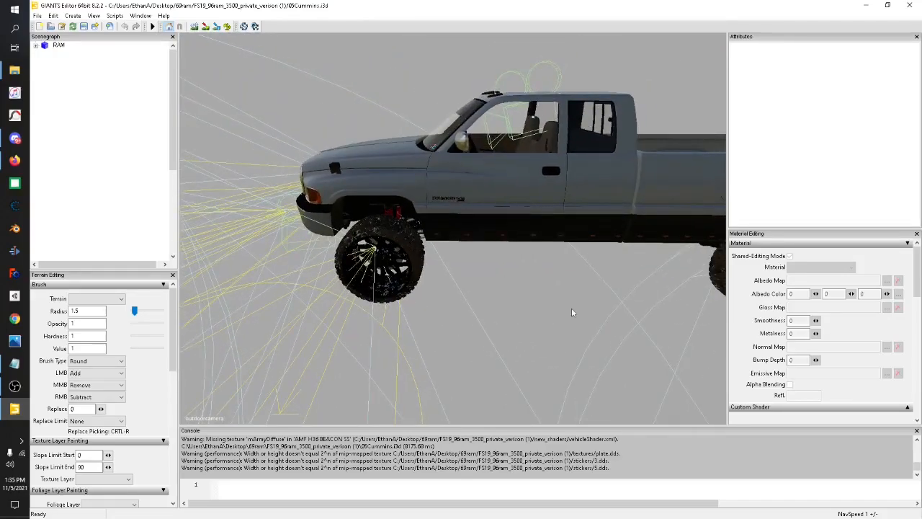
pyautogui.keyDown('alt'); pyautogui.moveTo(362, 362); pyautogui.dragTo(436, 349); pyautogui.keyUp('alt')
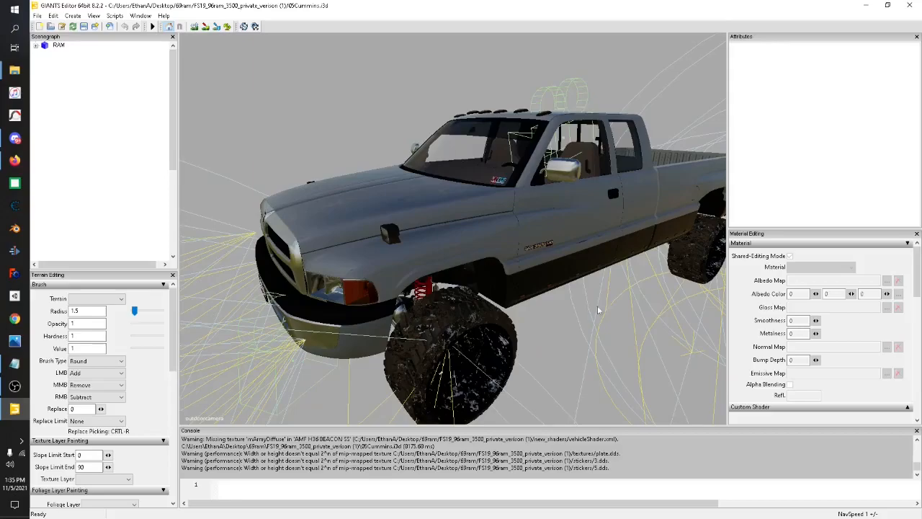
# Start importing sideMarker_09Orange.i3d from the sideMarker_09Orange subfolder of Addon lights, and cancel the import.
pyautogui.click(36, 16)
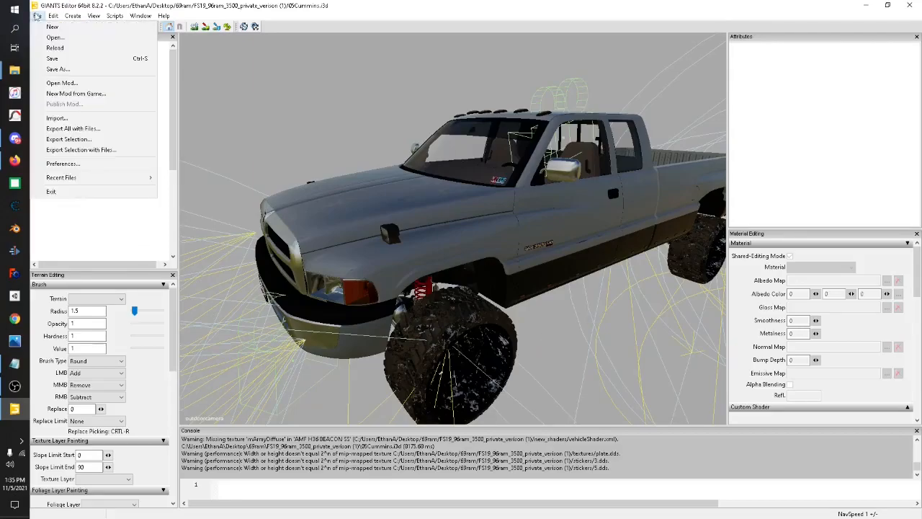
pyautogui.click(65, 119)
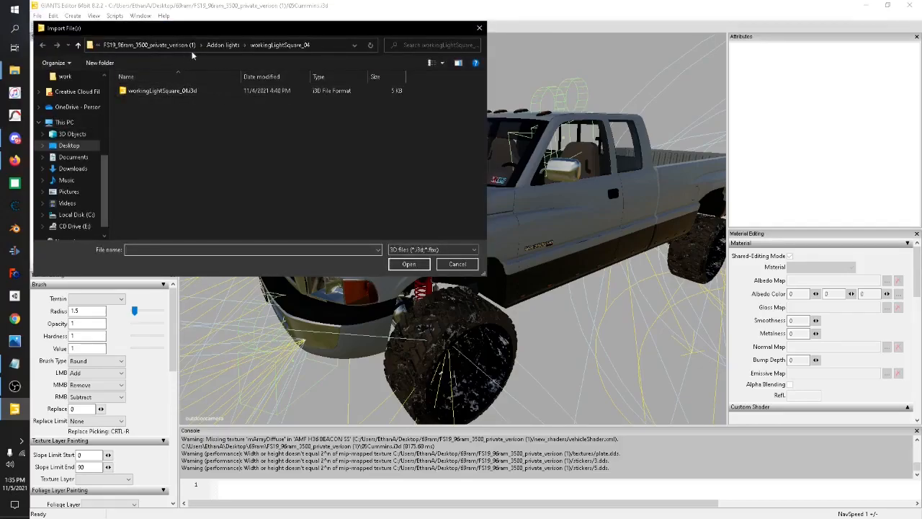
pyautogui.click(222, 45)
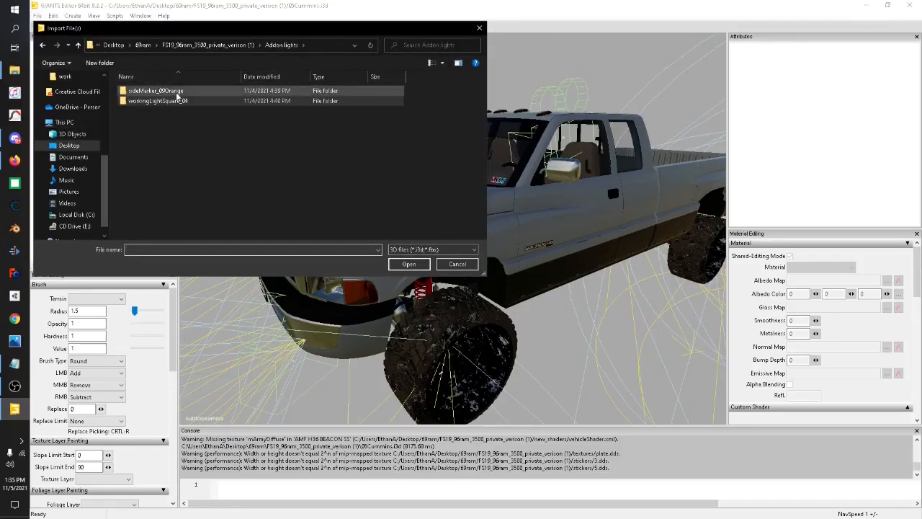
pyautogui.doubleClick(160, 92)
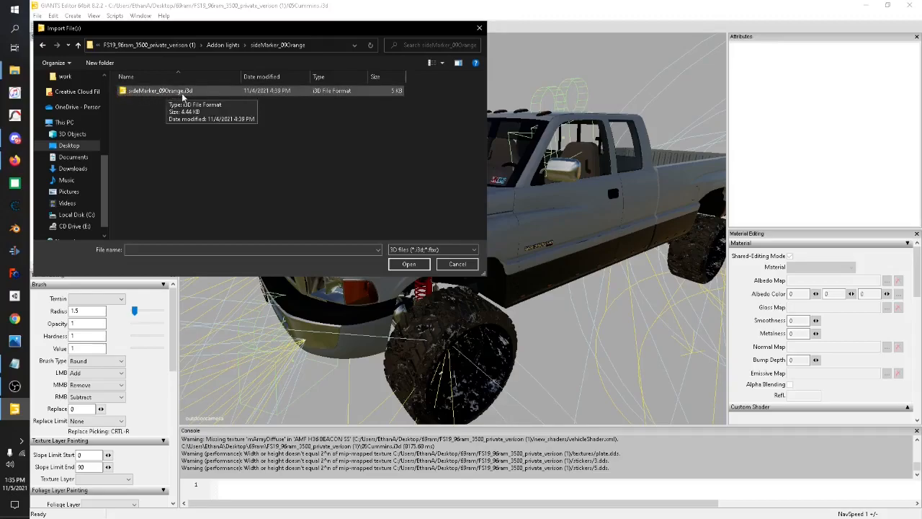
pyautogui.click(227, 91)
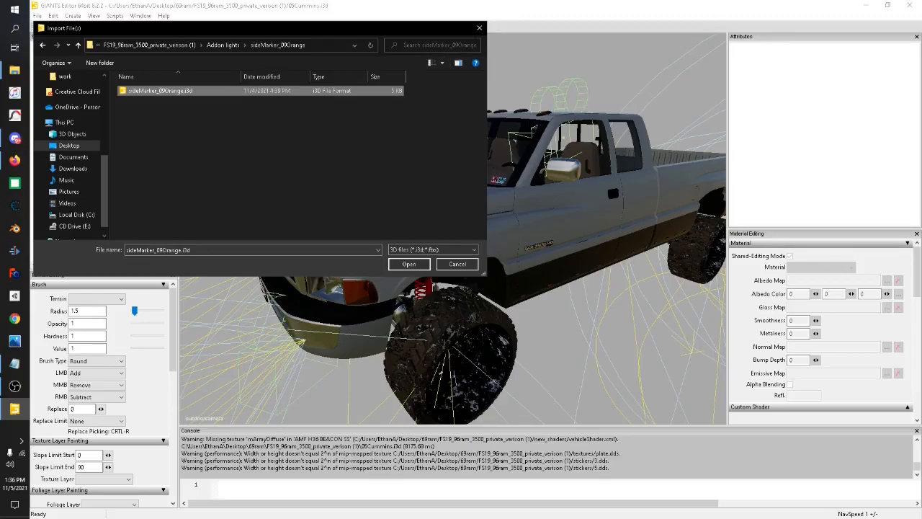
pyautogui.click(479, 27)
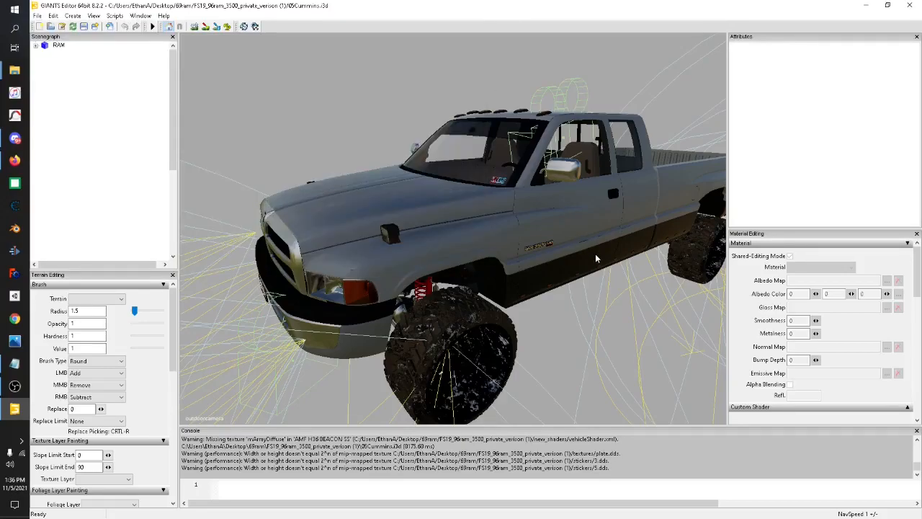
# Examine the row of orange side markers along the truck's lower body from several angles.
pyautogui.keyDown('alt'); pyautogui.moveTo(376, 327); pyautogui.dragTo(294, 341); pyautogui.keyUp('alt')
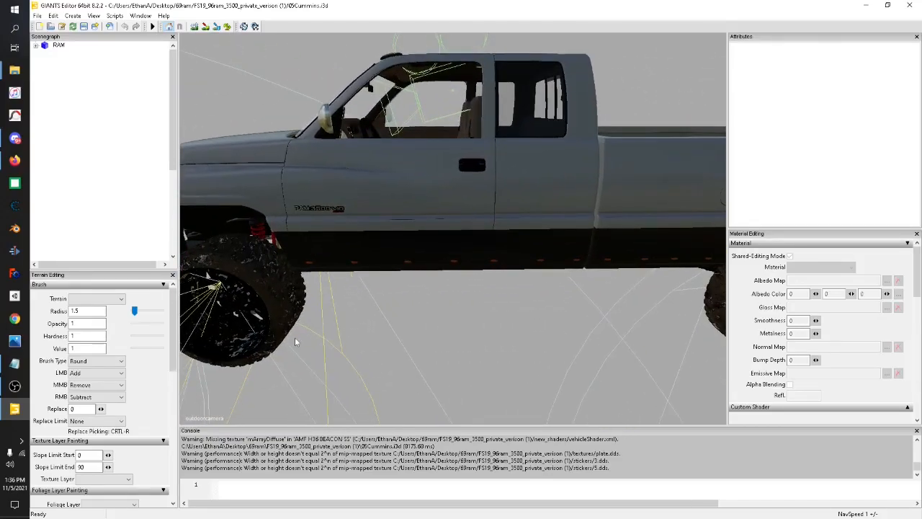
pyautogui.keyDown('alt'); pyautogui.moveTo(387, 341); pyautogui.dragTo(415, 281); pyautogui.keyUp('alt')
pyautogui.keyDown('alt'); pyautogui.moveTo(422, 346); pyautogui.dragTo(353, 373); pyautogui.keyUp('alt')
pyautogui.scroll(3, 404, 376)
pyautogui.scroll(-3, 404, 376)
pyautogui.scroll(-3, 404, 376)
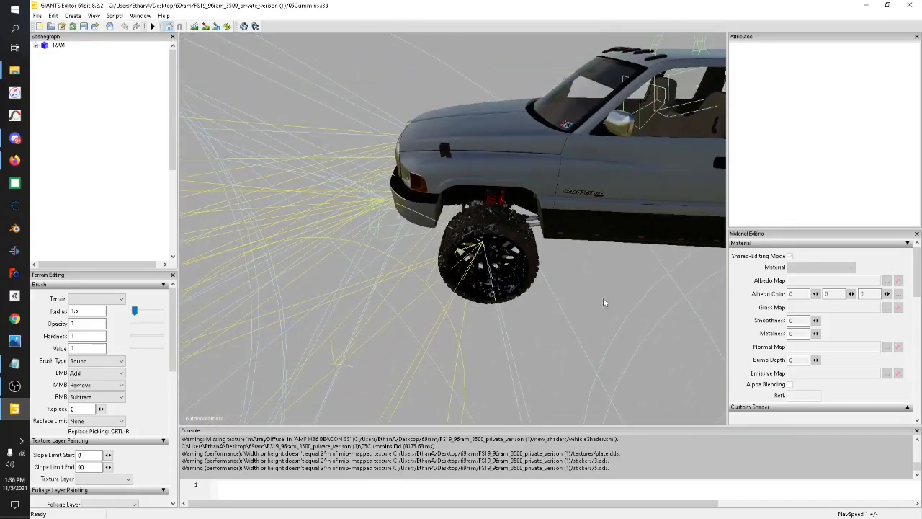
pyautogui.keyDown('alt'); pyautogui.moveTo(603, 297); pyautogui.dragTo(585, 284); pyautogui.keyUp('alt')
pyautogui.keyDown('alt'); pyautogui.moveTo(475, 220); pyautogui.dragTo(592, 215); pyautogui.keyUp('alt')
pyautogui.keyDown('alt'); pyautogui.moveTo(538, 309); pyautogui.dragTo(556, 284); pyautogui.keyUp('alt')
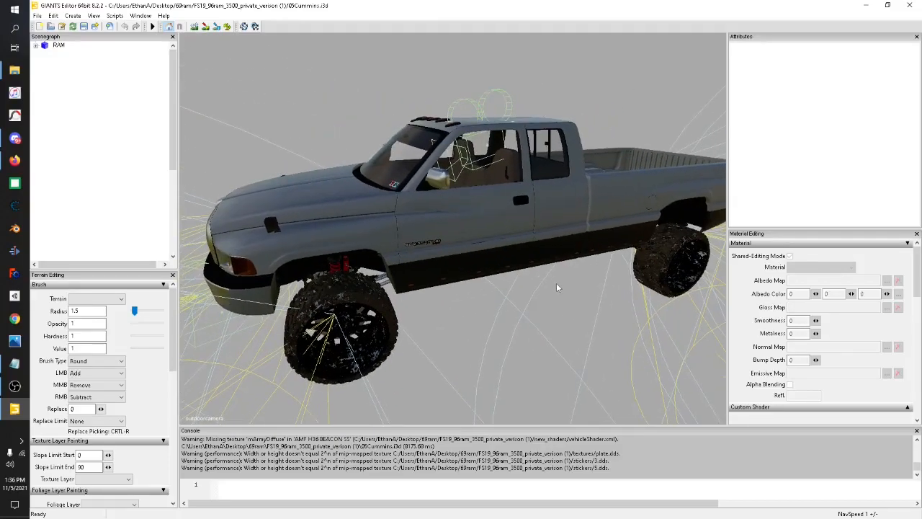
# Turn off the display of light guides in the viewport.
pyautogui.rightClick(557, 287)
pyautogui.rightClick(535, 290)
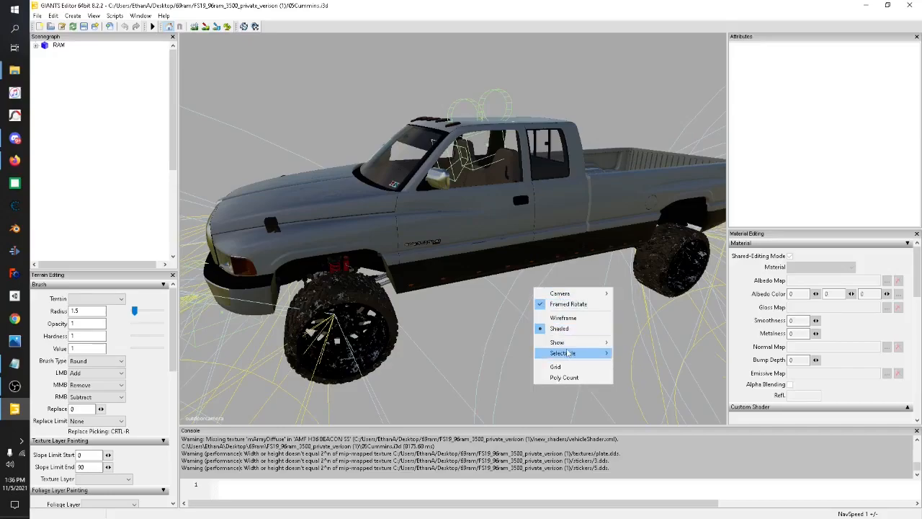
pyautogui.moveTo(576, 348)
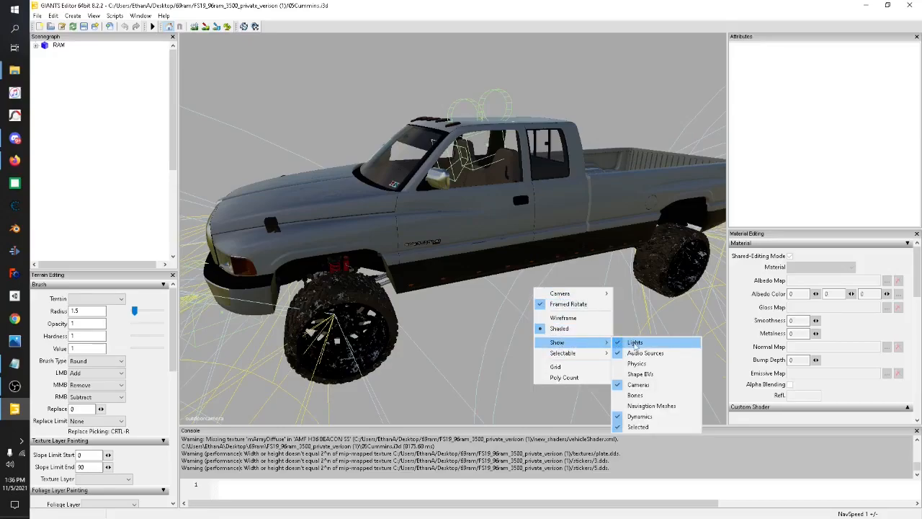
pyautogui.click(634, 343)
# Try to select the front orange side marker directly on the truck, and collapse the expanded scenegraph branches.
pyautogui.moveTo(533, 347); pyautogui.dragTo(403, 364, button='right')
pyautogui.keyDown('alt'); pyautogui.moveTo(402, 360); pyautogui.dragTo(419, 353); pyautogui.keyUp('alt')
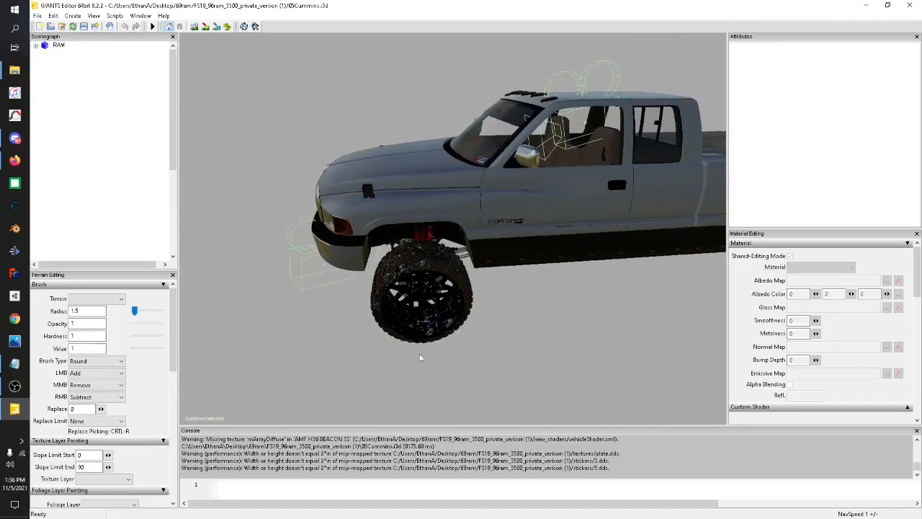
pyautogui.keyDown('alt'); pyautogui.moveTo(512, 312); pyautogui.dragTo(529, 319); pyautogui.keyUp('alt')
pyautogui.scroll(6, 552, 312)
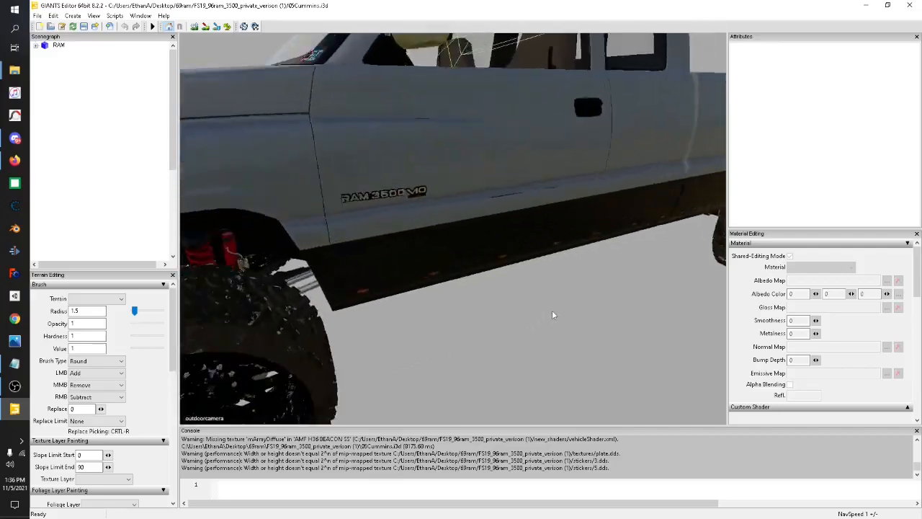
pyautogui.scroll(-3, 550, 311)
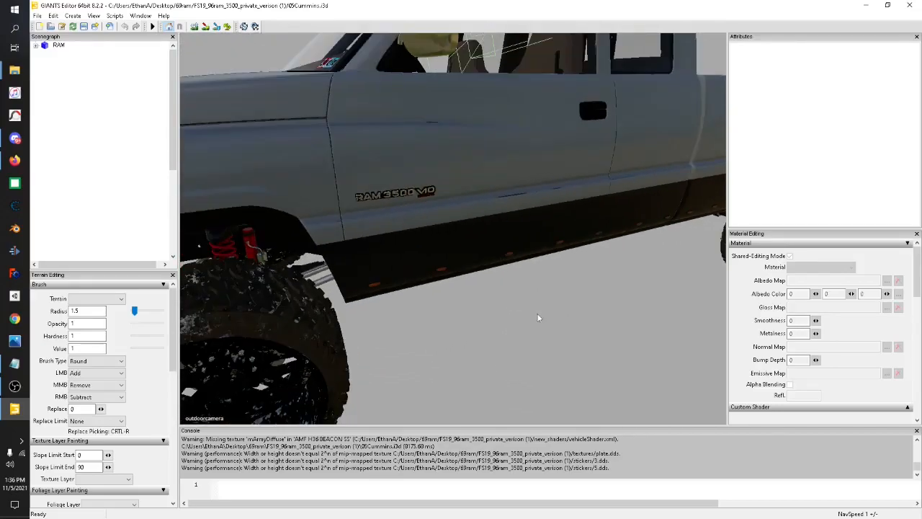
pyautogui.click(376, 290)
pyautogui.keyDown('alt'); pyautogui.moveTo(484, 326); pyautogui.dragTo(473, 339); pyautogui.keyUp('alt')
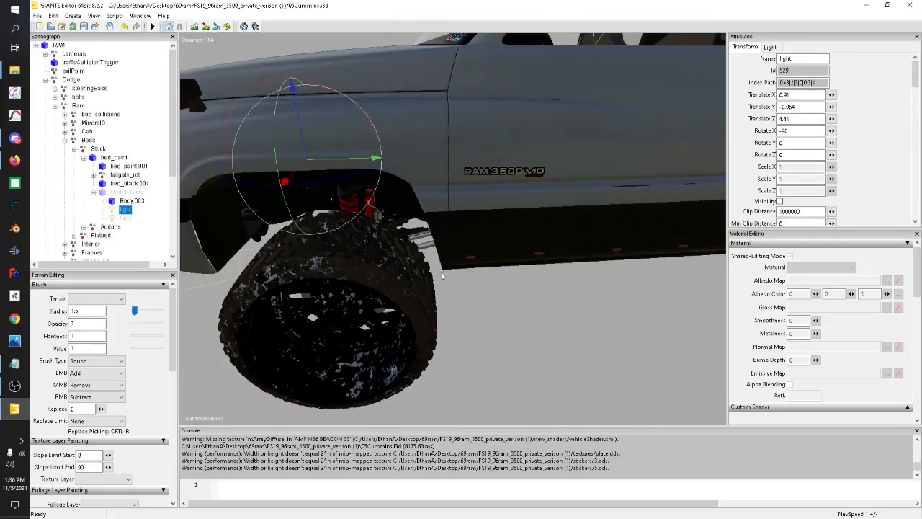
pyautogui.rightClick(142, 141)
pyautogui.click(176, 160)
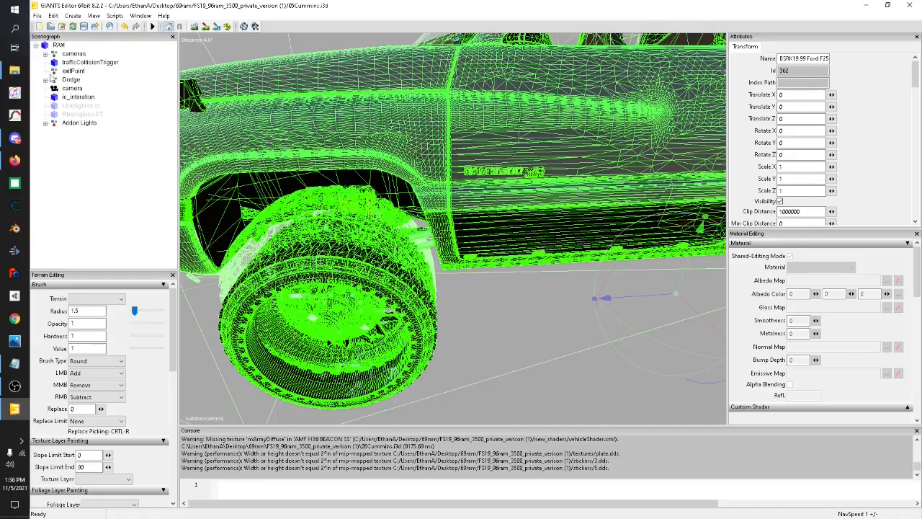
# Expand Addon Lights and its Left AddonLights group, inspect the first sideMarker_09Orange on the truck, and collapse both groups.
pyautogui.click(45, 123)
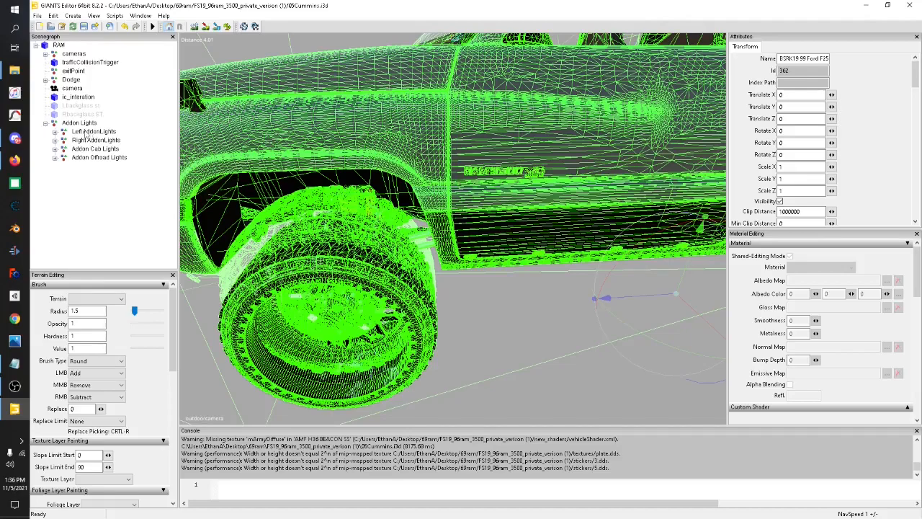
pyautogui.click(55, 132)
pyautogui.click(91, 141)
pyautogui.keyDown('alt'); pyautogui.moveTo(392, 278); pyautogui.dragTo(417, 280); pyautogui.keyUp('alt')
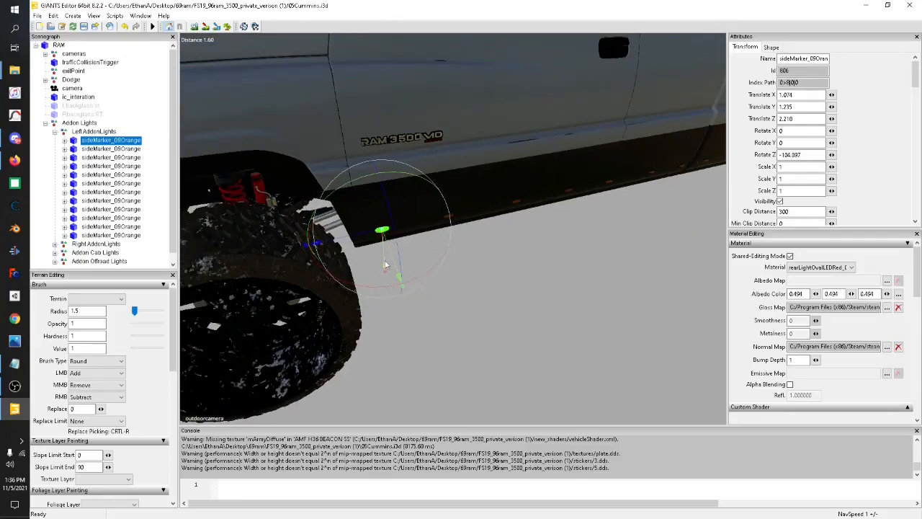
pyautogui.keyDown('alt'); pyautogui.moveTo(378, 257); pyautogui.dragTo(423, 263); pyautogui.keyUp('alt')
pyautogui.scroll(-3, 508, 302)
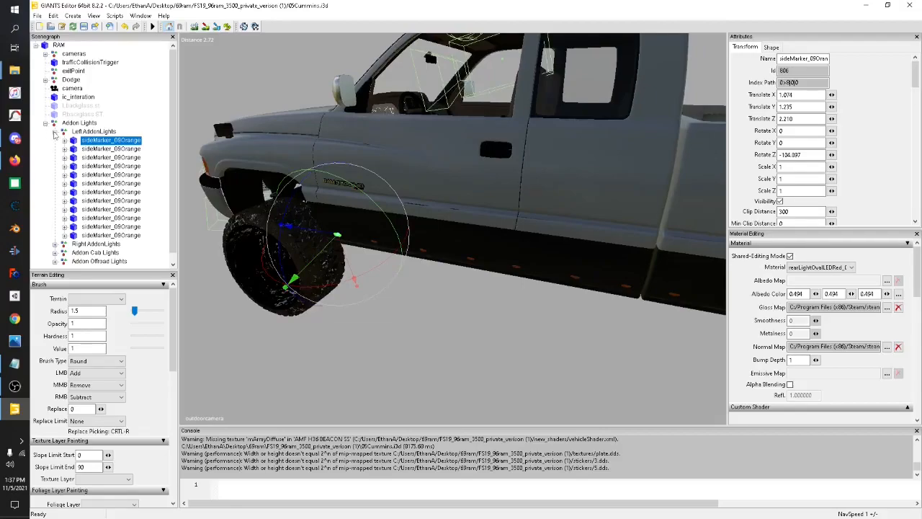
pyautogui.click(54, 132)
pyautogui.click(46, 123)
# Examine the cab roof lights and the hood-side work lights by viewing the truck from the sides and front.
pyautogui.keyDown('alt'); pyautogui.moveTo(434, 292); pyautogui.dragTo(459, 289); pyautogui.keyUp('alt')
pyautogui.keyDown('alt'); pyautogui.moveTo(459, 290); pyautogui.dragTo(482, 294, button='middle'); pyautogui.keyUp('alt')
pyautogui.keyDown('alt'); pyautogui.moveTo(482, 294); pyautogui.dragTo(348, 295); pyautogui.keyUp('alt')
pyautogui.keyDown('alt'); pyautogui.moveTo(348, 294); pyautogui.dragTo(345, 295, button='middle'); pyautogui.keyUp('alt')
pyautogui.keyDown('alt'); pyautogui.moveTo(345, 294); pyautogui.dragTo(199, 286); pyautogui.keyUp('alt')
pyautogui.scroll(-2, 628, 332)
pyautogui.scroll(4, 634, 314)
pyautogui.keyDown('alt'); pyautogui.moveTo(634, 314); pyautogui.dragTo(430, 387); pyautogui.keyUp('alt')
pyautogui.scroll(-3, 430, 387)
pyautogui.press('Right')
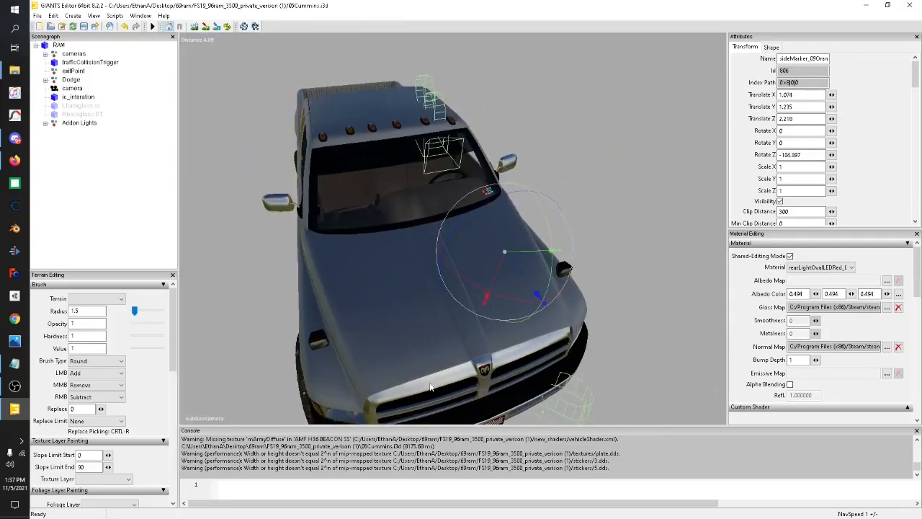
pyautogui.press('Right')
pyautogui.keyDown('alt'); pyautogui.moveTo(430, 378); pyautogui.dragTo(310, 353); pyautogui.keyUp('alt')
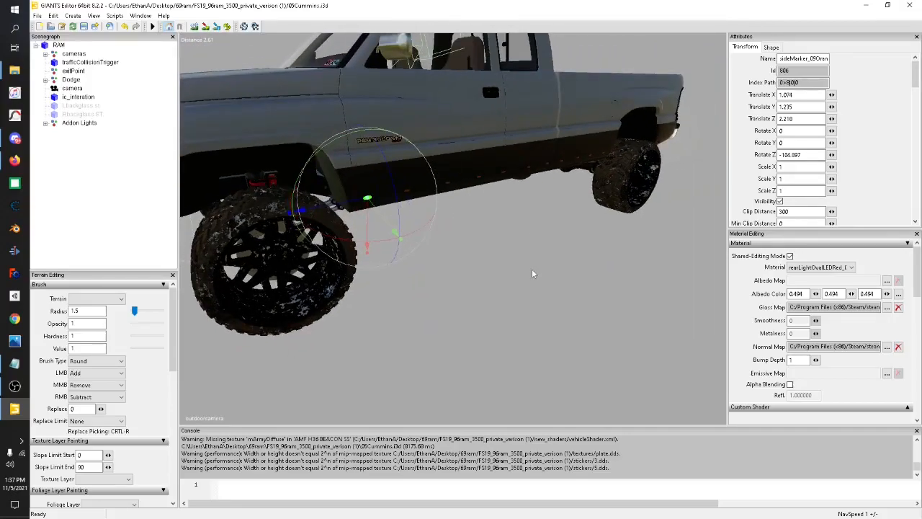
# Try selecting a side marker directly on the truck, and examine the markers along the lower body up close.
pyautogui.scroll(3, 468, 253)
pyautogui.keyDown('alt'); pyautogui.moveTo(467, 254); pyautogui.dragTo(461, 226); pyautogui.keyUp('alt')
pyautogui.scroll(-2, 426, 235)
pyautogui.scroll(3, 465, 225)
pyautogui.rightClick(586, 313)
pyautogui.click(562, 285)
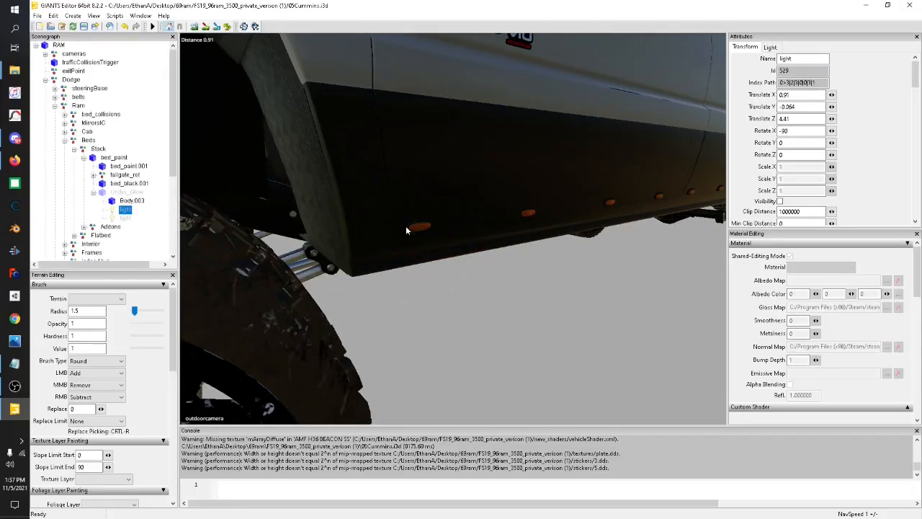
pyautogui.scroll(-5, 546, 291)
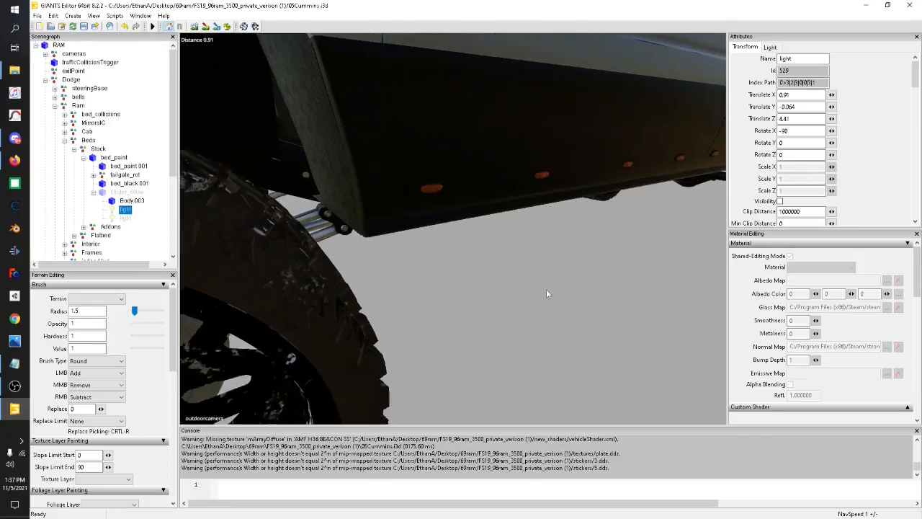
pyautogui.scroll(-3, 547, 291)
pyautogui.keyDown('alt'); pyautogui.moveTo(546, 291); pyautogui.dragTo(559, 275); pyautogui.keyUp('alt')
pyautogui.scroll(8, 557, 277)
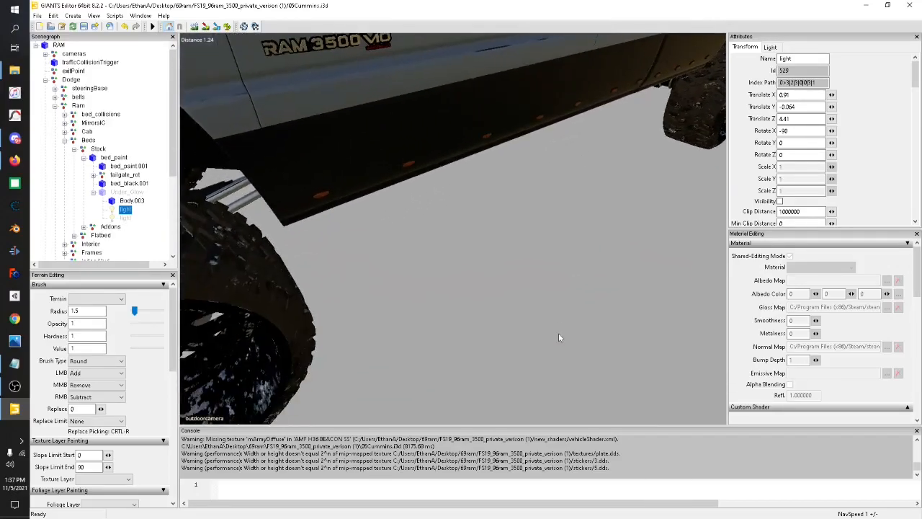
# Collapse the scenegraph back to RAM's top-level groups and clear the selection.
pyautogui.rightClick(142, 140)
pyautogui.click(170, 160)
pyautogui.click(35, 44)
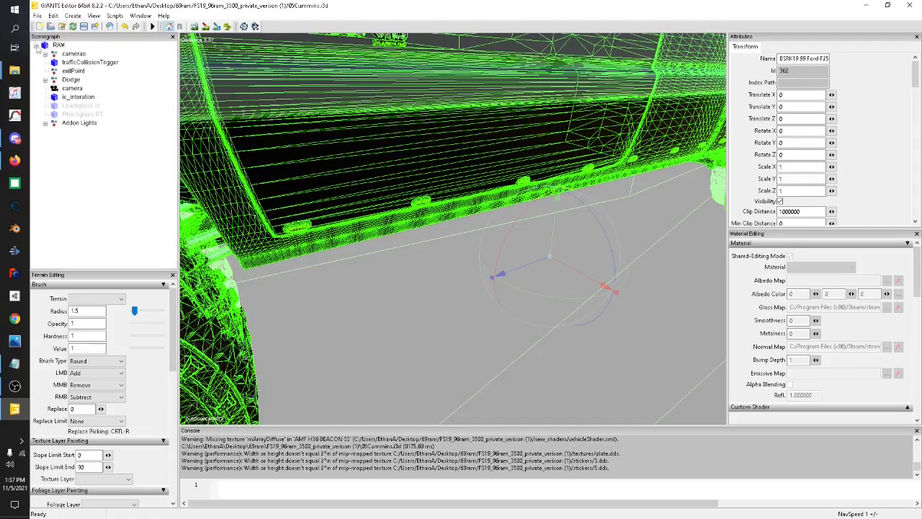
pyautogui.click(91, 163)
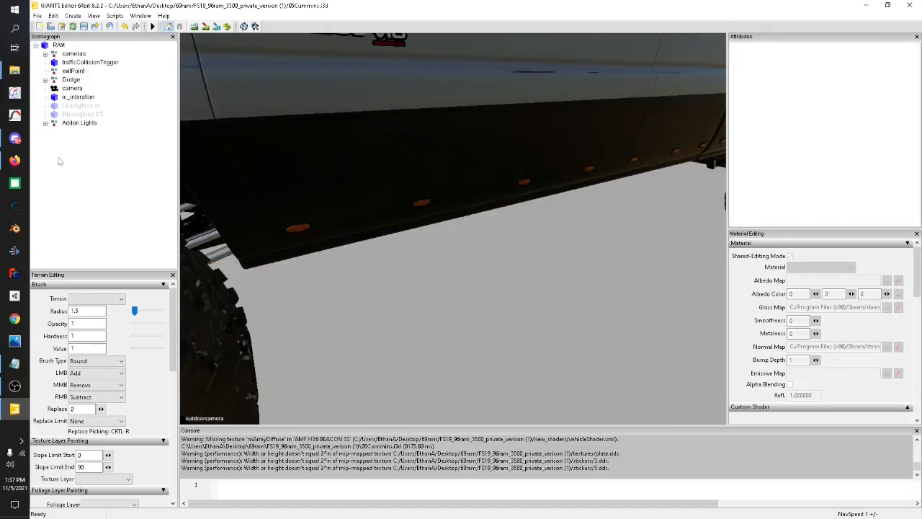
# Expand the Dodge group, select real_lights, and open it to inspect the brake, reverse, high-beam and turn lights.
pyautogui.click(46, 80)
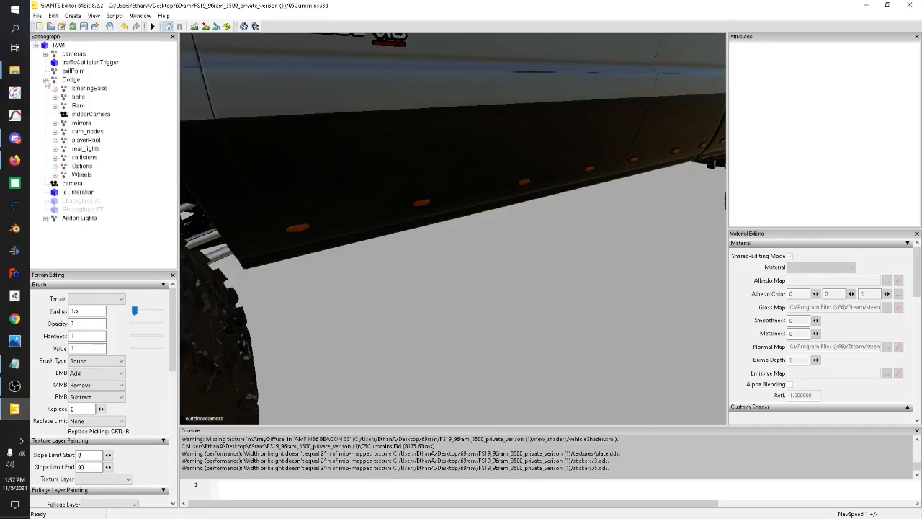
pyautogui.click(92, 149)
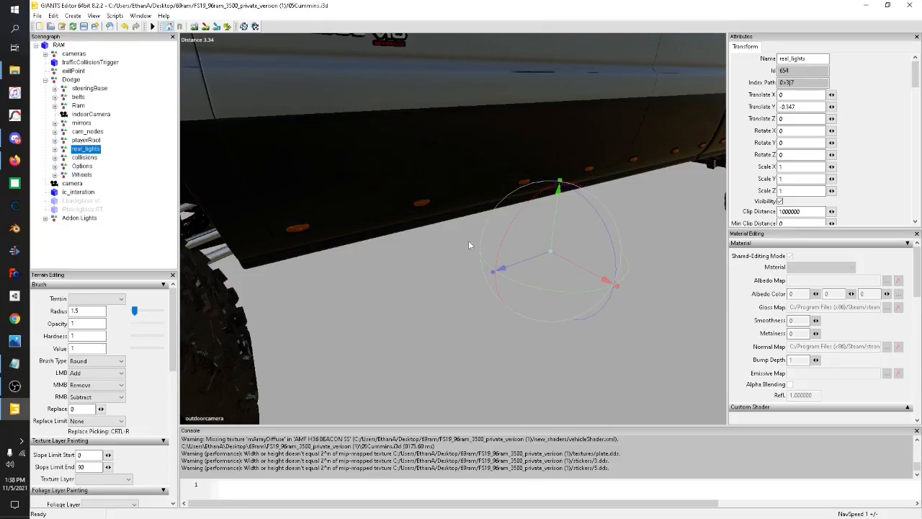
pyautogui.keyDown('alt'); pyautogui.moveTo(468, 243); pyautogui.dragTo(389, 231); pyautogui.keyUp('alt')
pyautogui.scroll(-4, 389, 230)
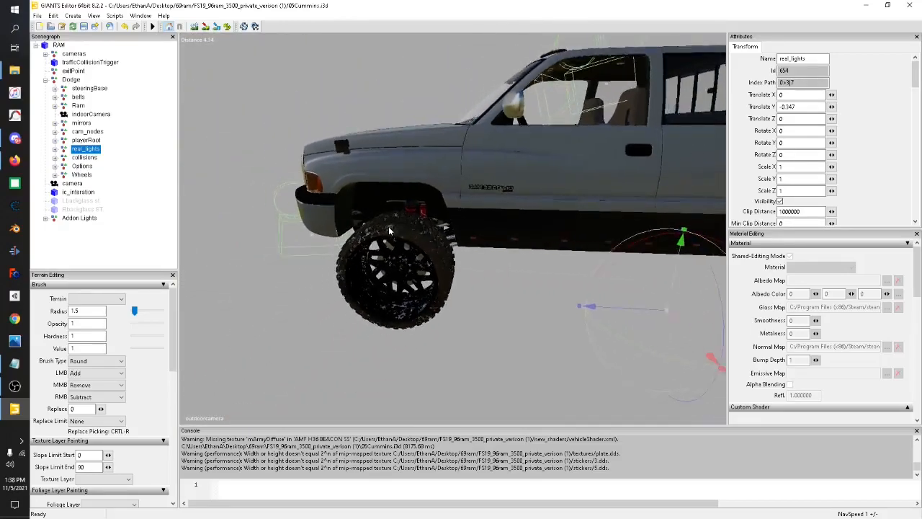
pyautogui.scroll(-6, 389, 231)
pyautogui.scroll(5, 404, 229)
pyautogui.scroll(-1, 407, 228)
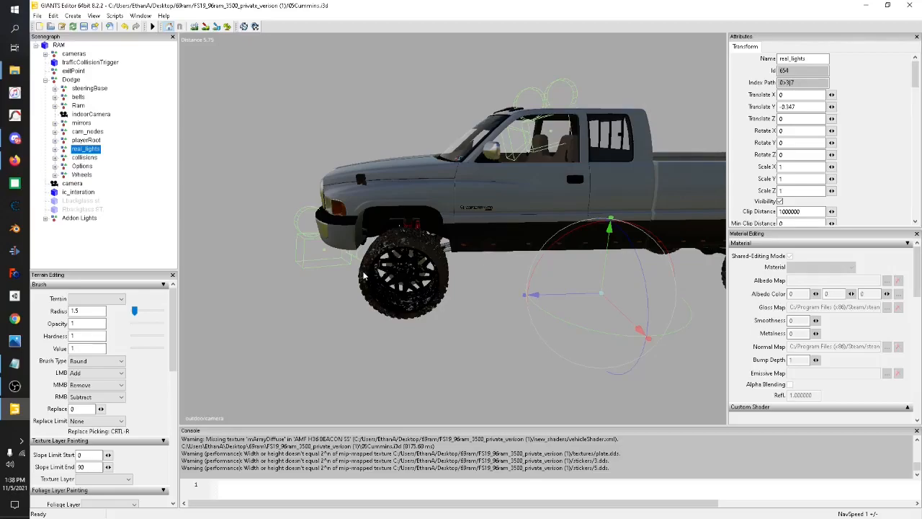
pyautogui.click(54, 150)
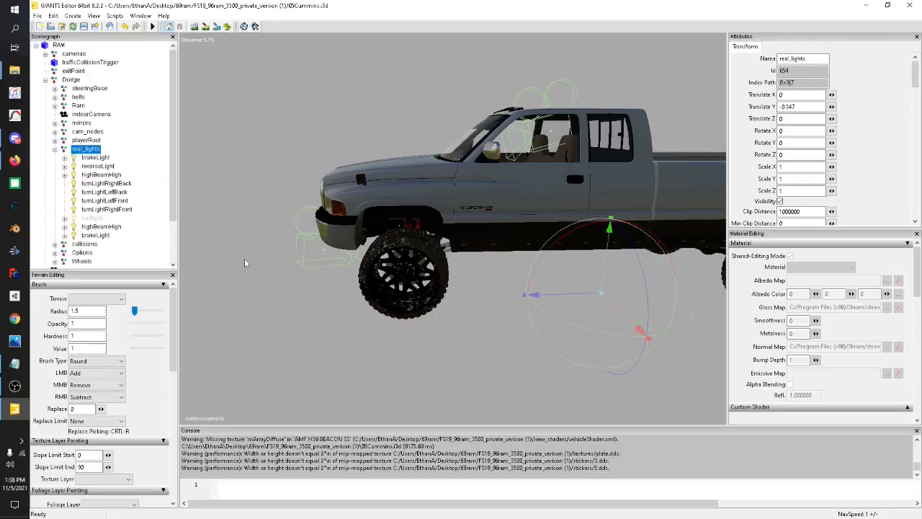
# Turn on the display of the light sources' cones and ranges in the viewport.
pyautogui.rightClick(257, 302)
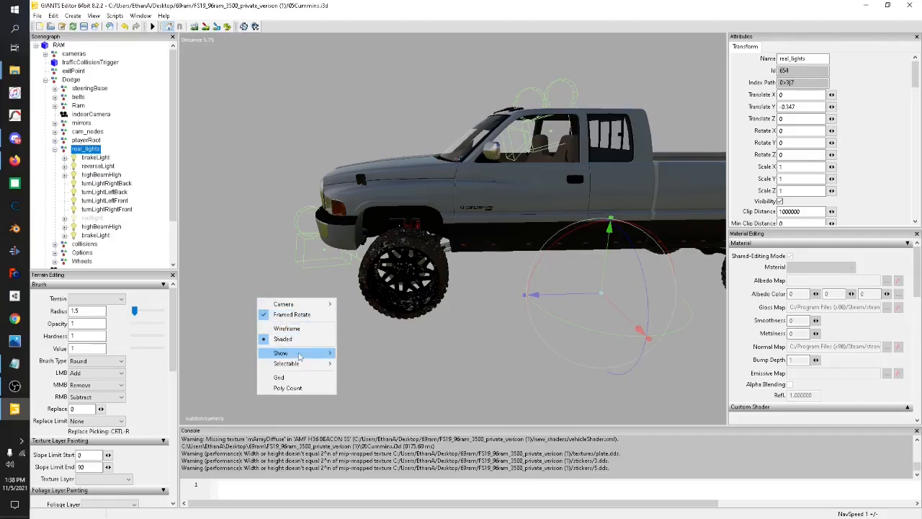
pyautogui.moveTo(299, 355)
pyautogui.click(359, 352)
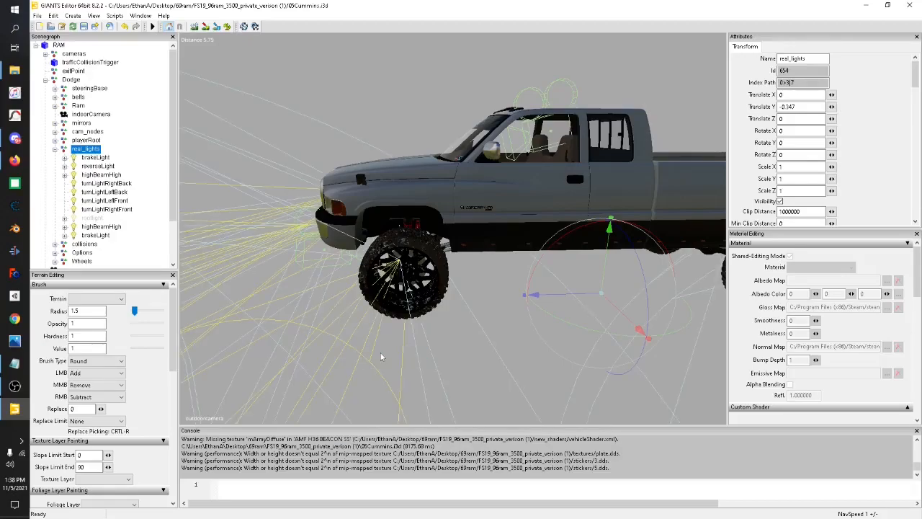
# Examine the highBeamHigh light in real_lights and its nested child, viewing the light cones from the truck's front and side.
pyautogui.click(113, 176)
pyautogui.keyDown('alt'); pyautogui.moveTo(200, 211); pyautogui.dragTo(466, 270); pyautogui.keyUp('alt')
pyautogui.scroll(-3, 467, 270)
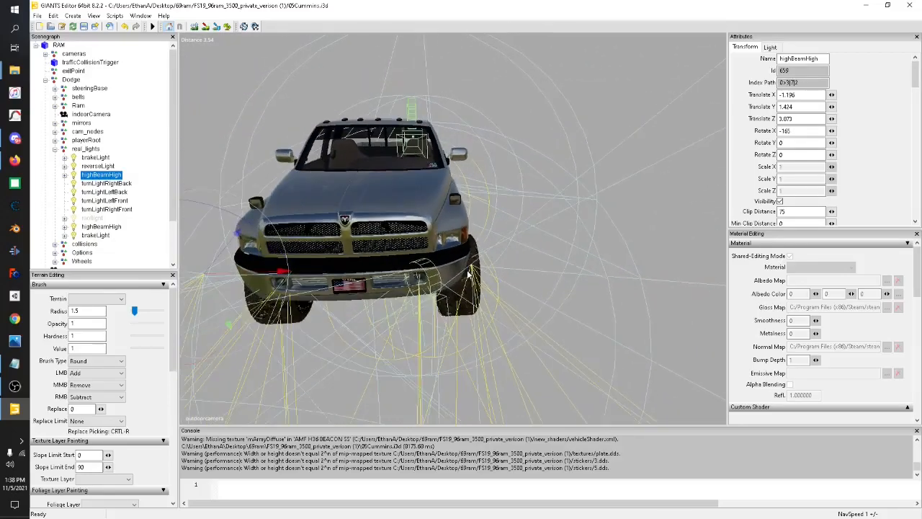
pyautogui.click(65, 175)
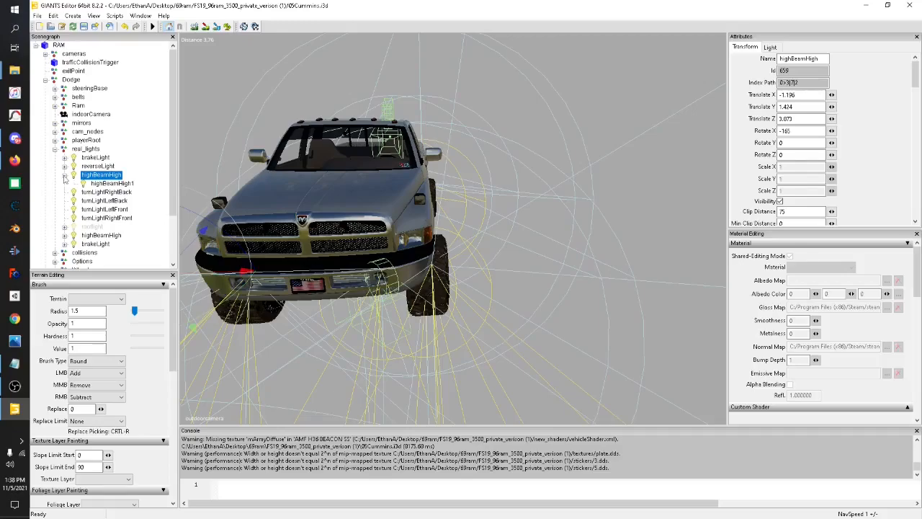
pyautogui.click(64, 175)
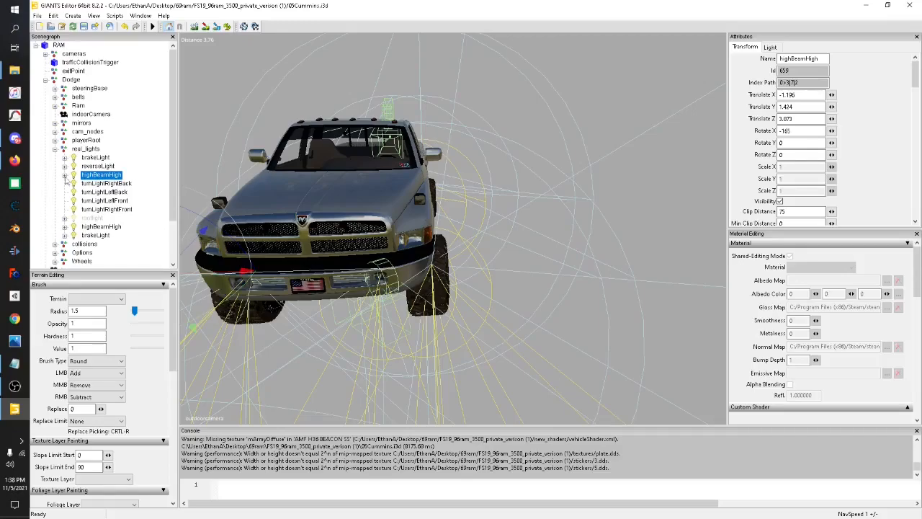
pyautogui.click(64, 176)
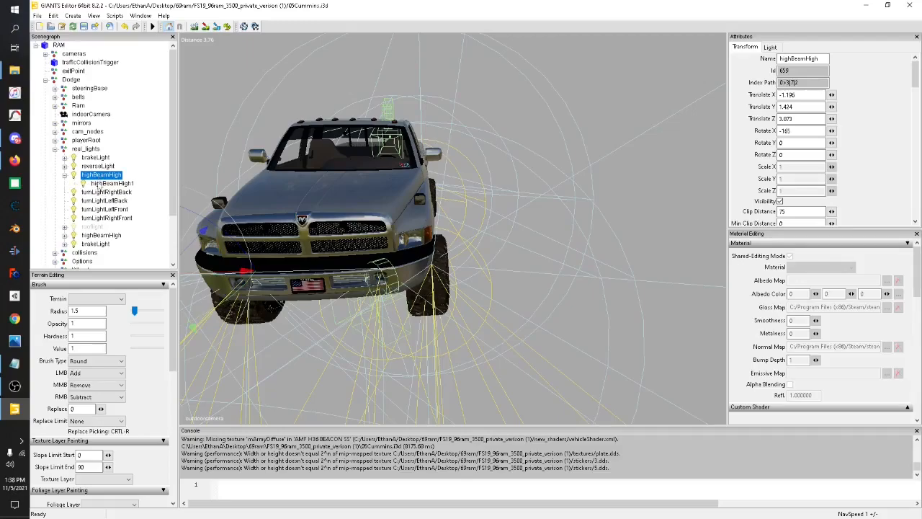
pyautogui.keyDown('alt'); pyautogui.moveTo(269, 267); pyautogui.dragTo(247, 273); pyautogui.keyUp('alt')
pyautogui.scroll(3, 330, 264)
pyautogui.scroll(-3, 185, 272)
pyautogui.scroll(2, 299, 288)
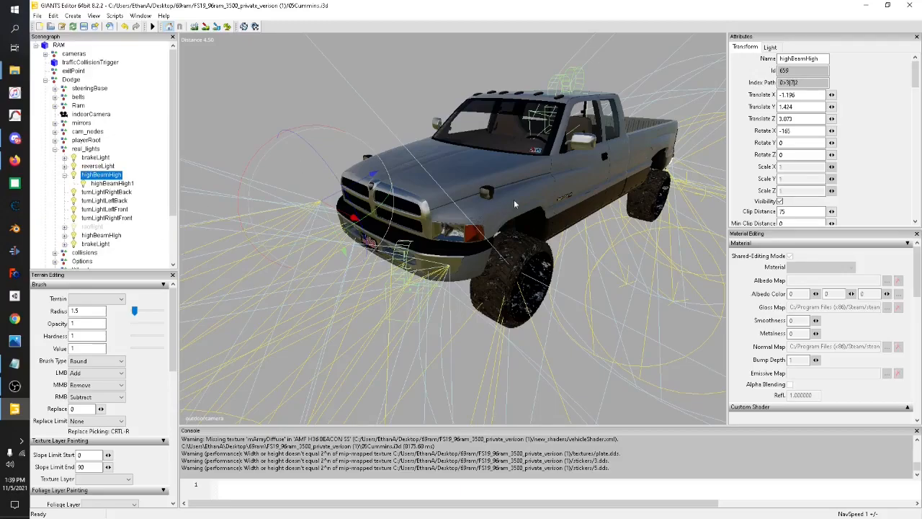
# Duplicate the highBeamHigh1 light, cut the copy out of highBeamHigh, and collapse that parent light.
pyautogui.click(101, 183)
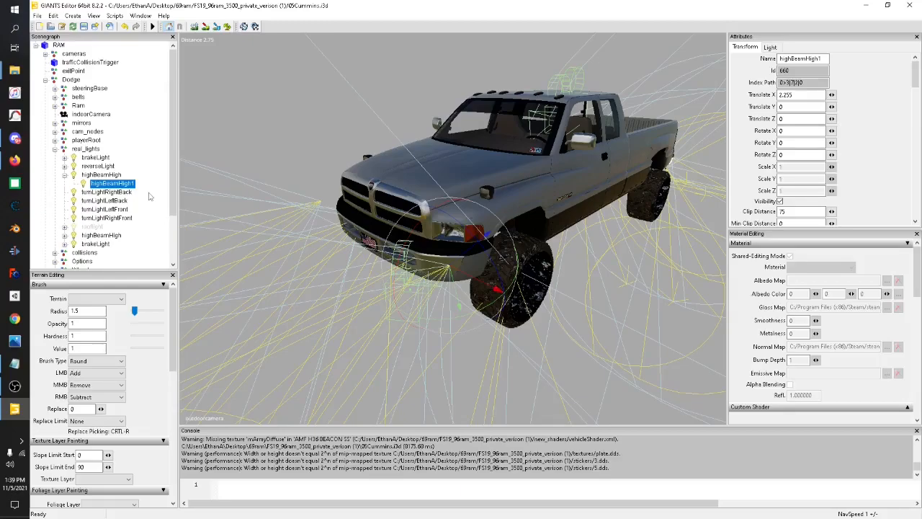
pyautogui.hotkey('ctrl', 'd')
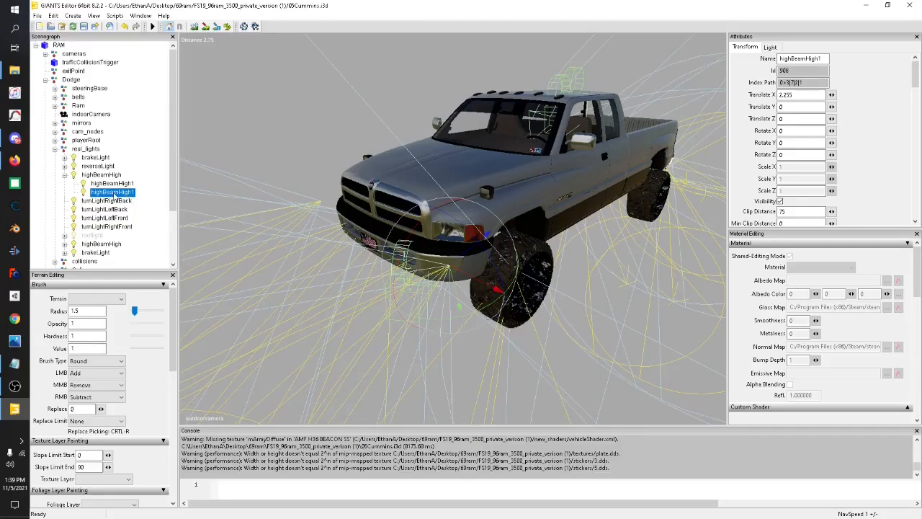
pyautogui.press('Delete')
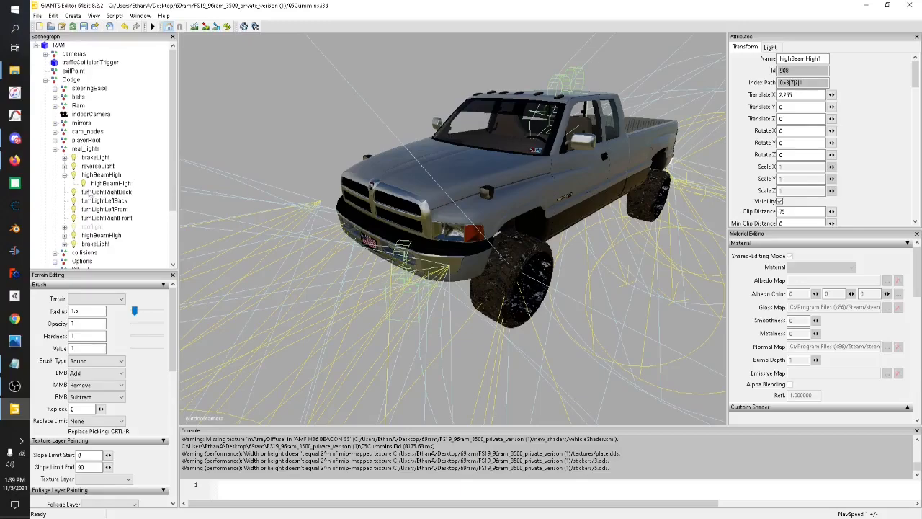
pyautogui.click(64, 175)
# Create a transform group named Real Lights and nest it inside the Addon Lights group.
pyautogui.scroll(-2, 65, 175)
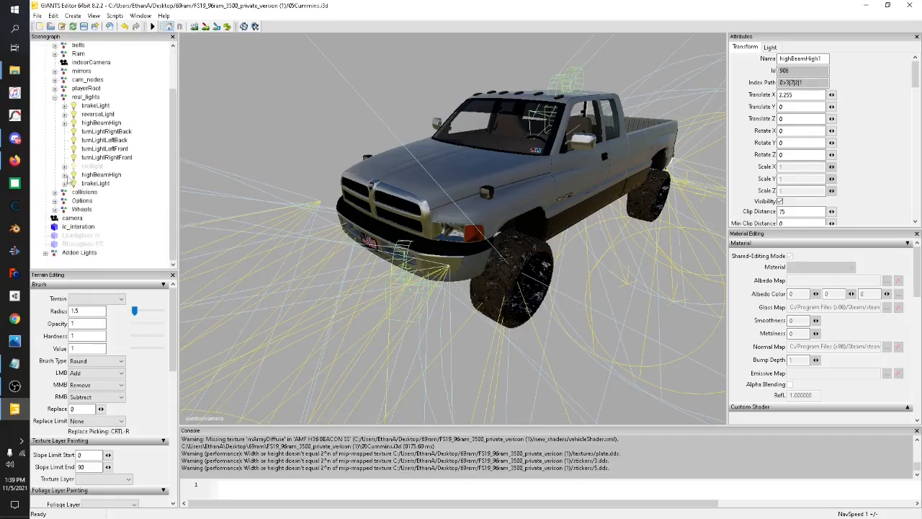
pyautogui.click(78, 253)
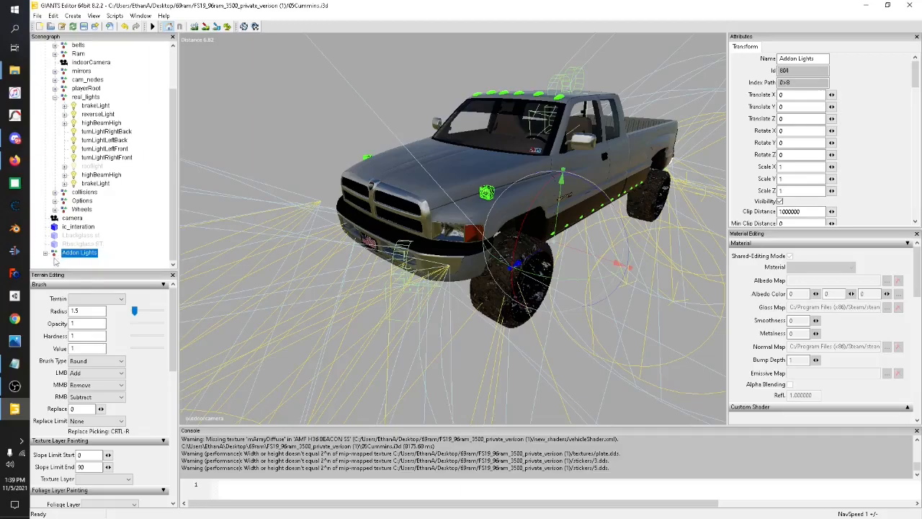
pyautogui.click(46, 253)
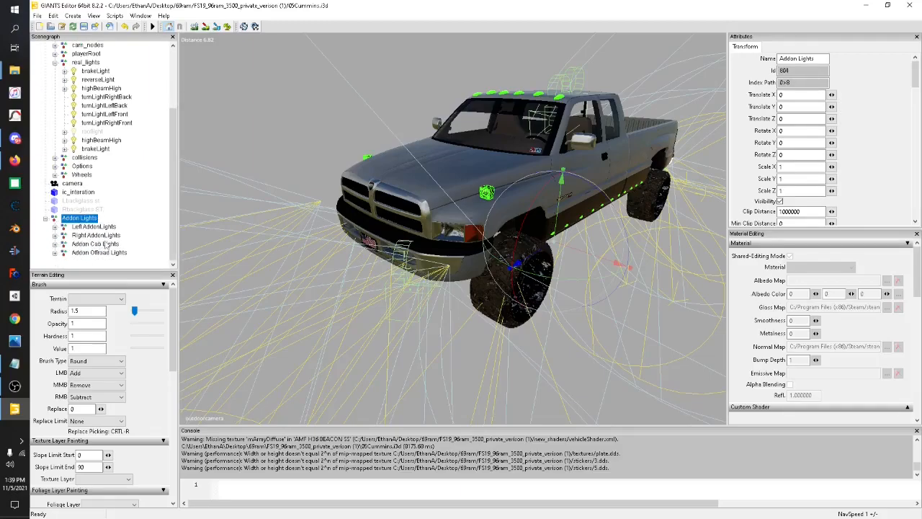
pyautogui.click(72, 16)
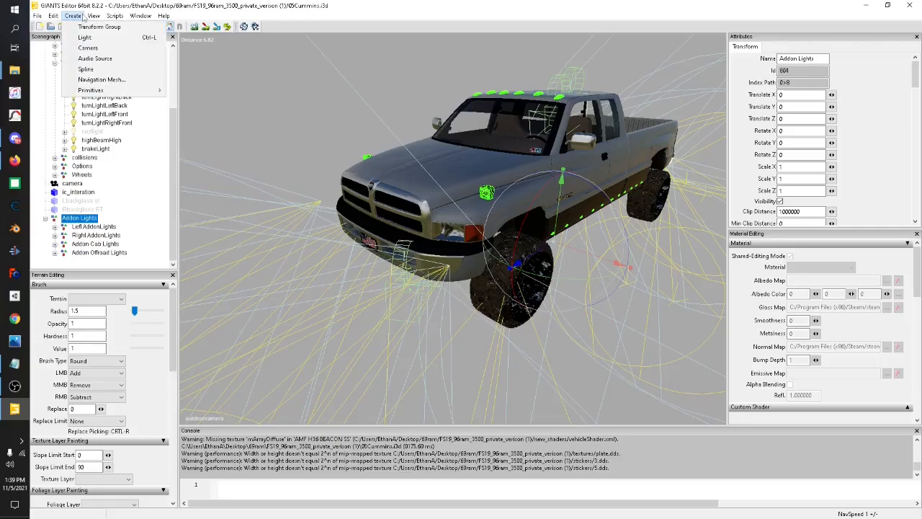
pyautogui.click(92, 27)
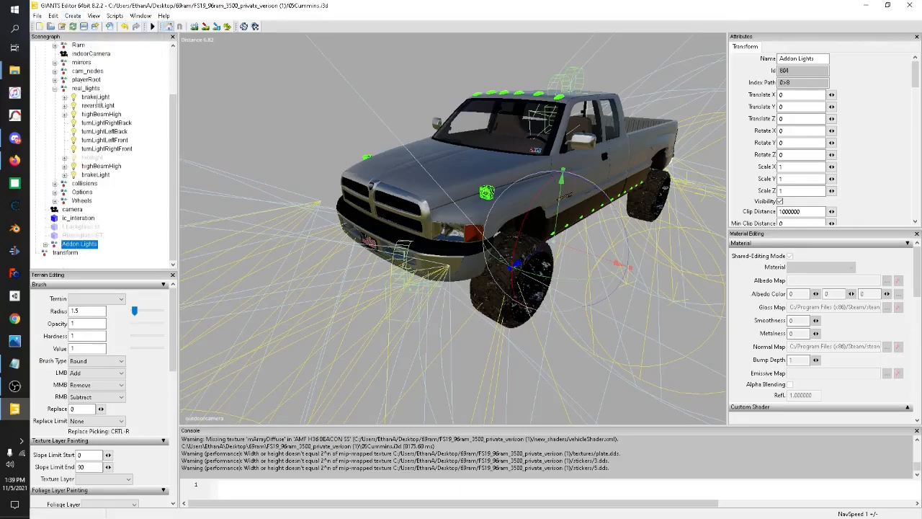
pyautogui.click(64, 254)
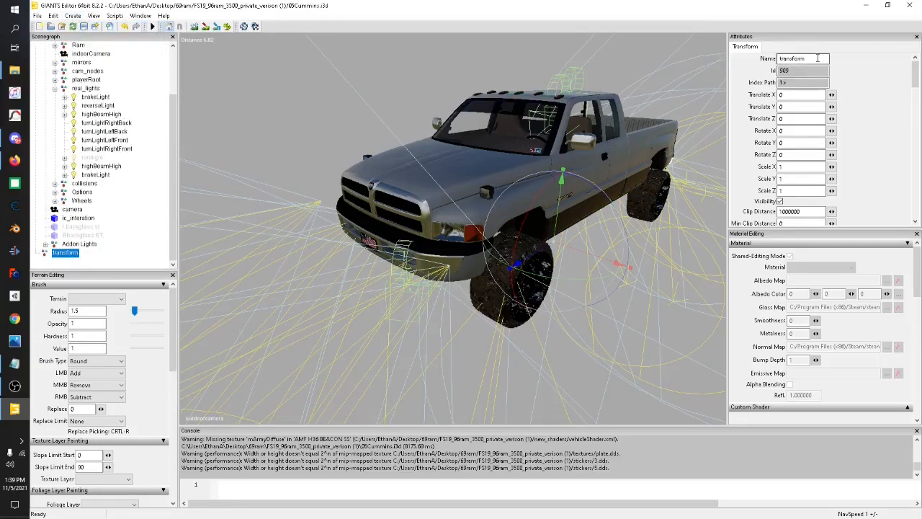
pyautogui.write('Real Lights')
pyautogui.press('Return')
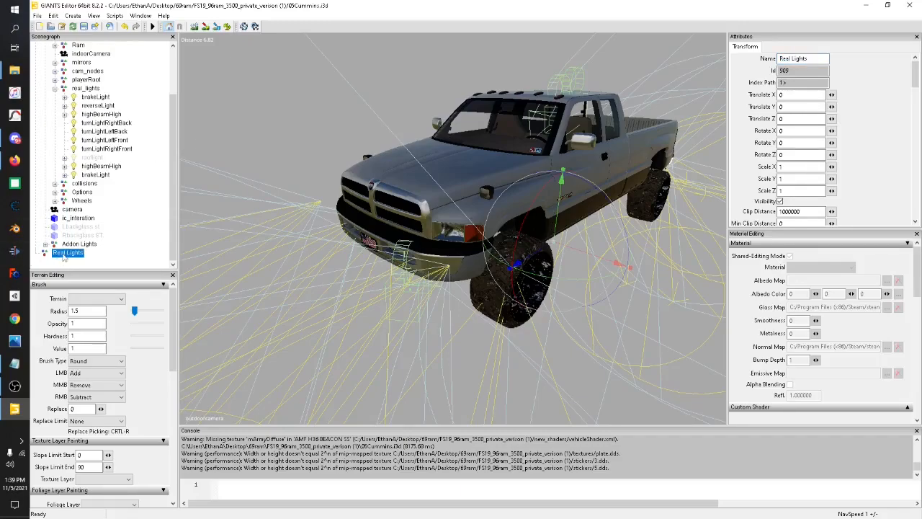
pyautogui.moveTo(63, 257); pyautogui.dragTo(63, 249)
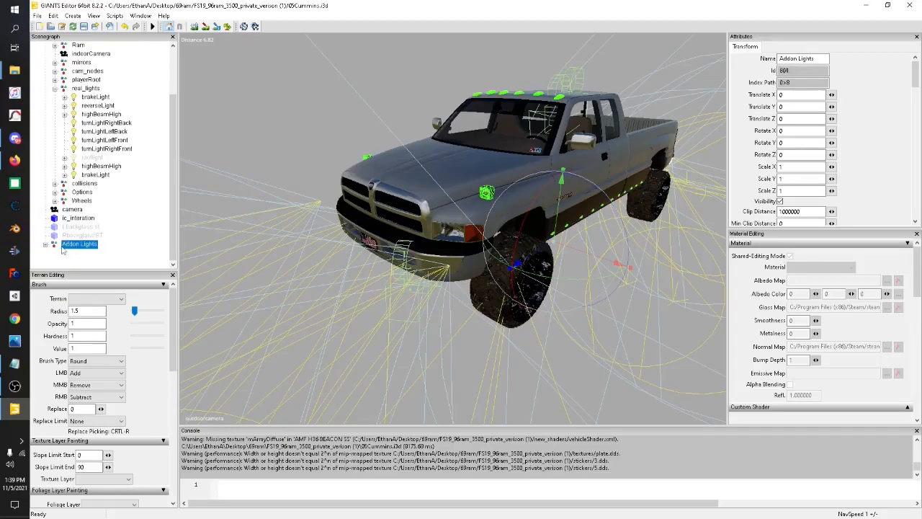
# Paste the cut highBeamHigh1 light into the Real Lights group under Addon Lights.
pyautogui.click(47, 245)
pyautogui.scroll(-1, 72, 245)
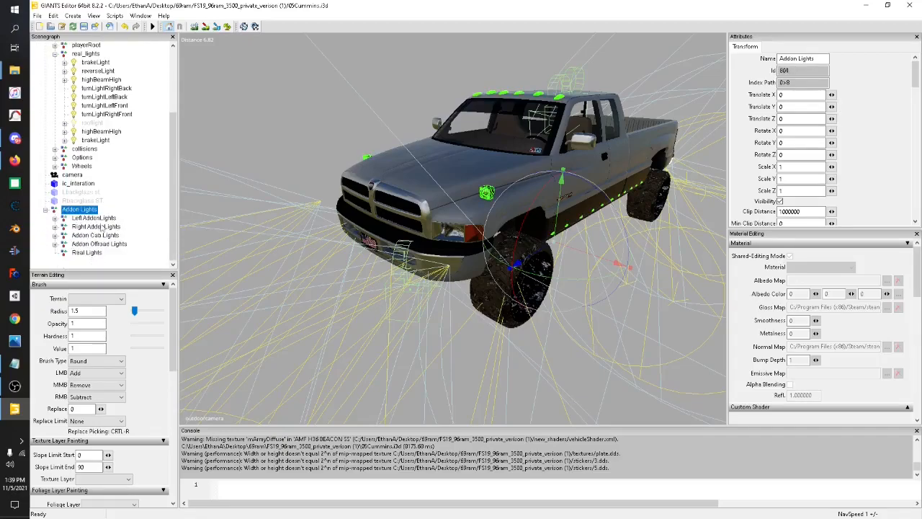
pyautogui.click(87, 253)
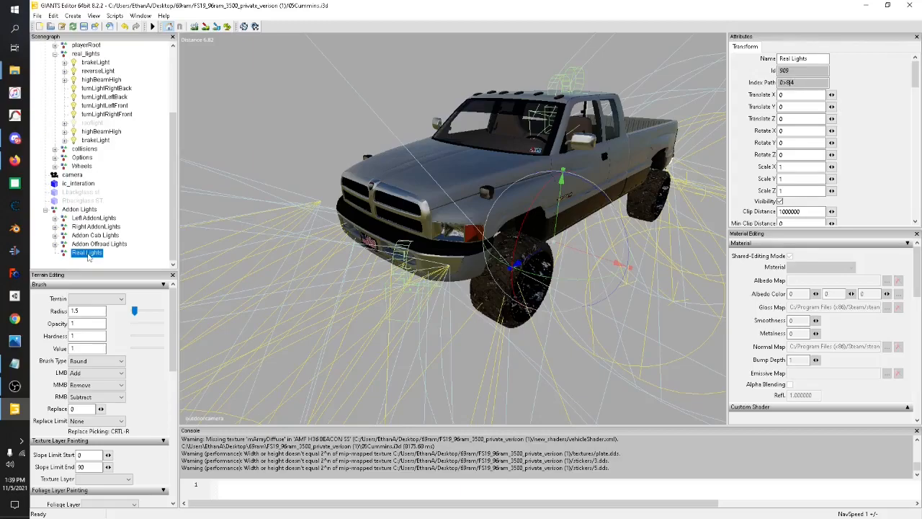
pyautogui.hotkey('ctrl', 'v')
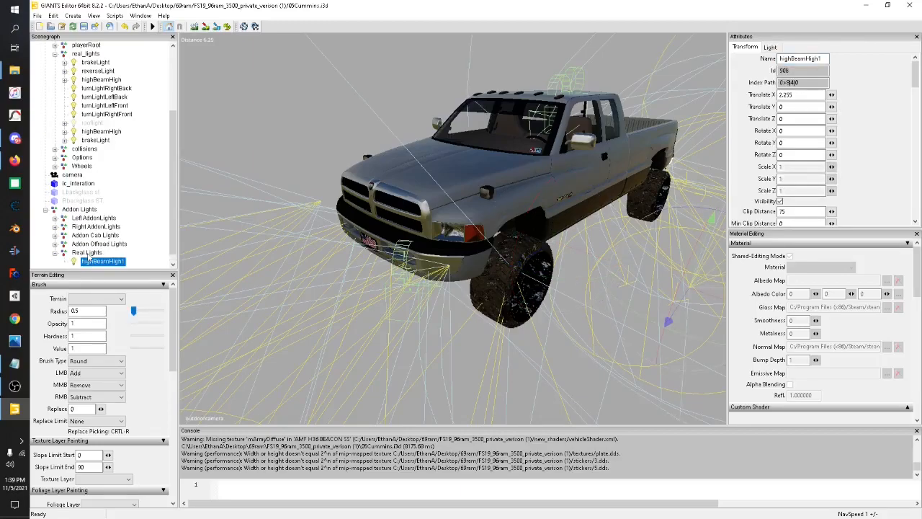
pyautogui.scroll(-1, 92, 259)
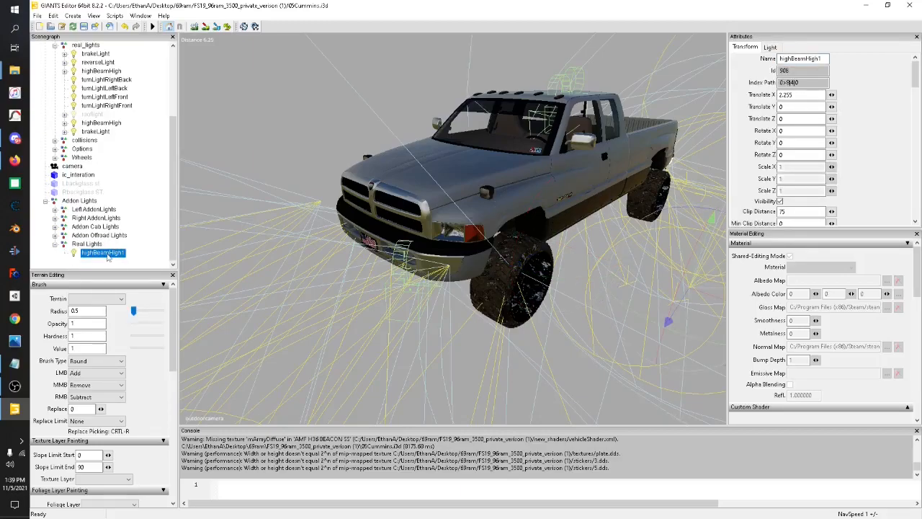
# Locate the pasted light beside the truck and shift it along Z to about 0.207.
pyautogui.keyDown('alt'); pyautogui.moveTo(399, 281); pyautogui.dragTo(238, 294); pyautogui.keyUp('alt')
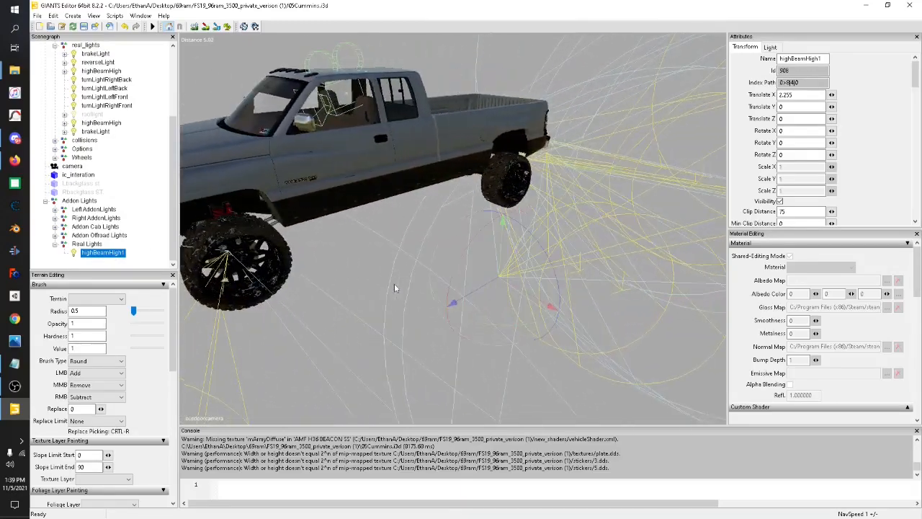
pyautogui.keyDown('alt'); pyautogui.moveTo(507, 316); pyautogui.dragTo(531, 336); pyautogui.keyUp('alt')
pyautogui.scroll(2, 536, 352)
pyautogui.scroll(-2, 558, 332)
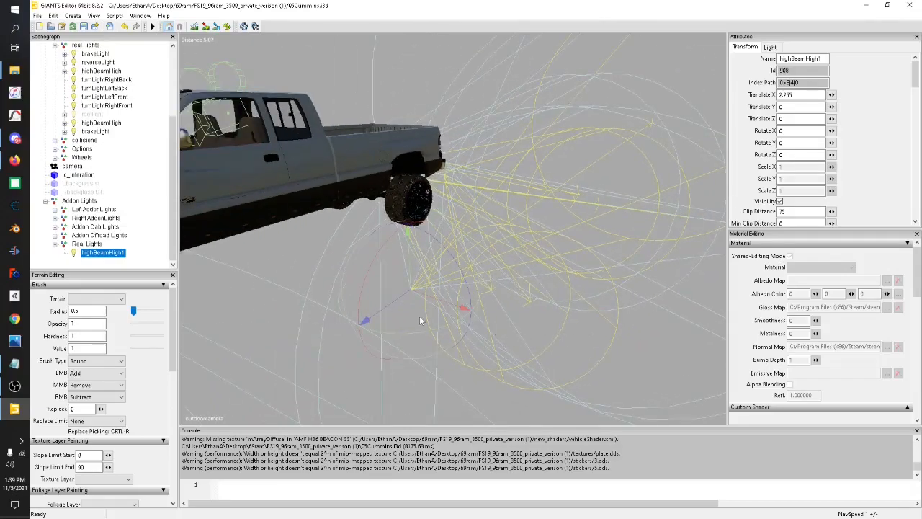
pyautogui.moveTo(405, 299); pyautogui.dragTo(393, 305)
pyautogui.keyDown('alt'); pyautogui.moveTo(546, 330); pyautogui.dragTo(504, 347); pyautogui.keyUp('alt')
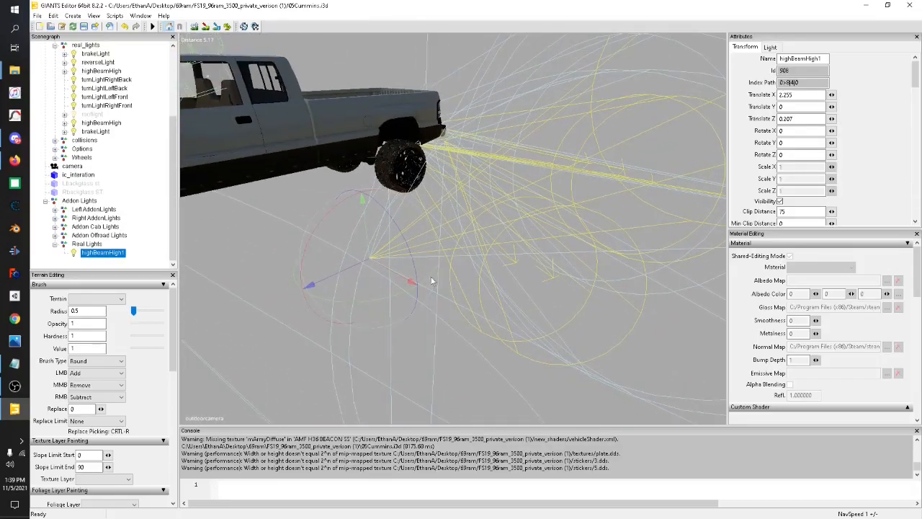
# Turn the pasted light about its vertical axis by setting Rotate Y to -90.
pyautogui.moveTo(393, 293); pyautogui.dragTo(306, 291)
pyautogui.moveTo(807, 145); pyautogui.dragTo(736, 142)
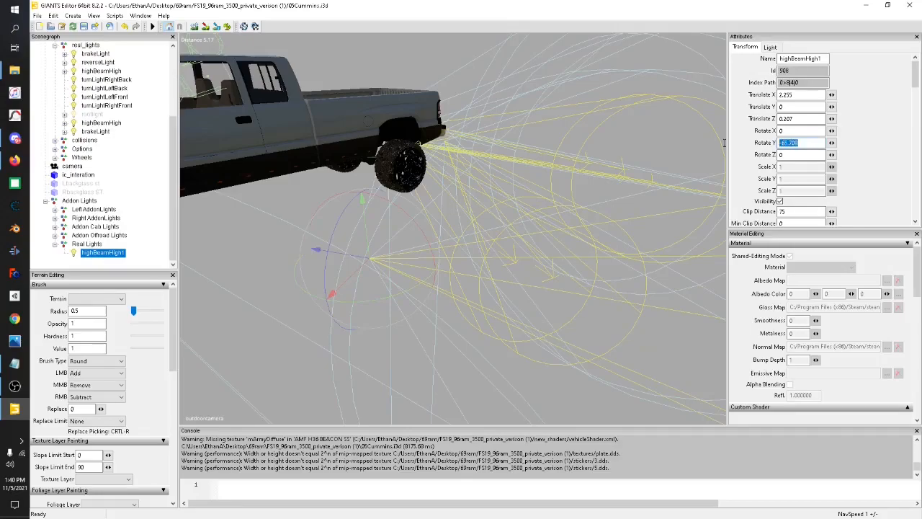
pyautogui.write('0')
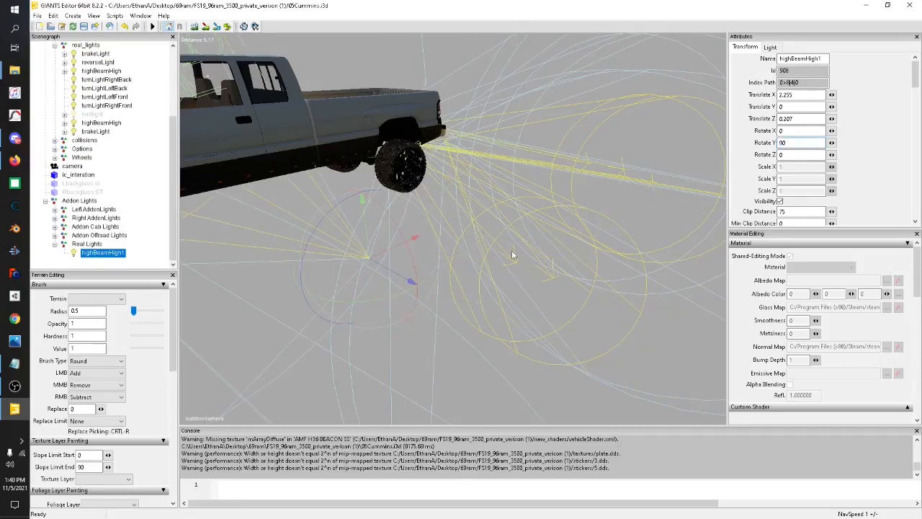
pyautogui.keyDown('alt'); pyautogui.moveTo(513, 252); pyautogui.dragTo(494, 255); pyautogui.keyUp('alt')
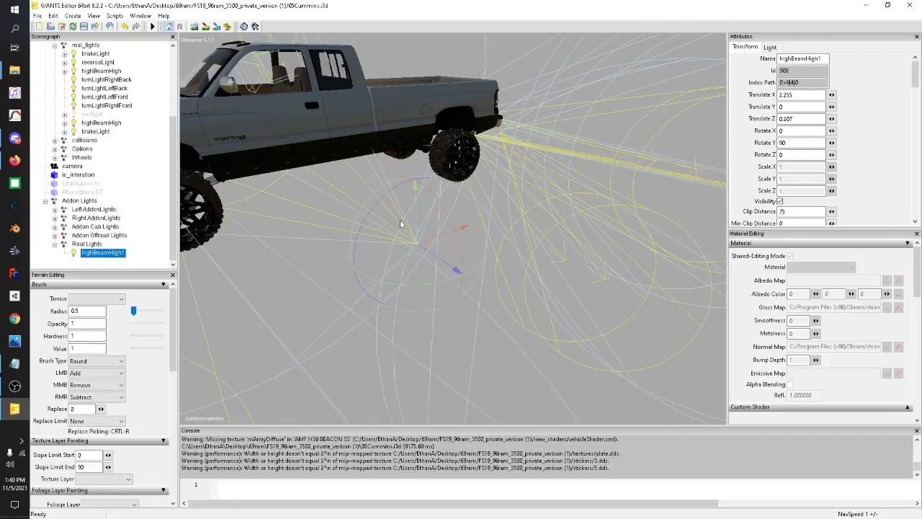
pyautogui.doubleClick(782, 142)
pyautogui.click(793, 143)
pyautogui.write('-')
# Move the pasted light up to the truck's lower body side, at about X 1.047, Y 1.124, Z 1.222.
pyautogui.keyDown('alt'); pyautogui.moveTo(621, 220); pyautogui.dragTo(542, 232); pyautogui.keyUp('alt')
pyautogui.moveTo(496, 249); pyautogui.dragTo(427, 314)
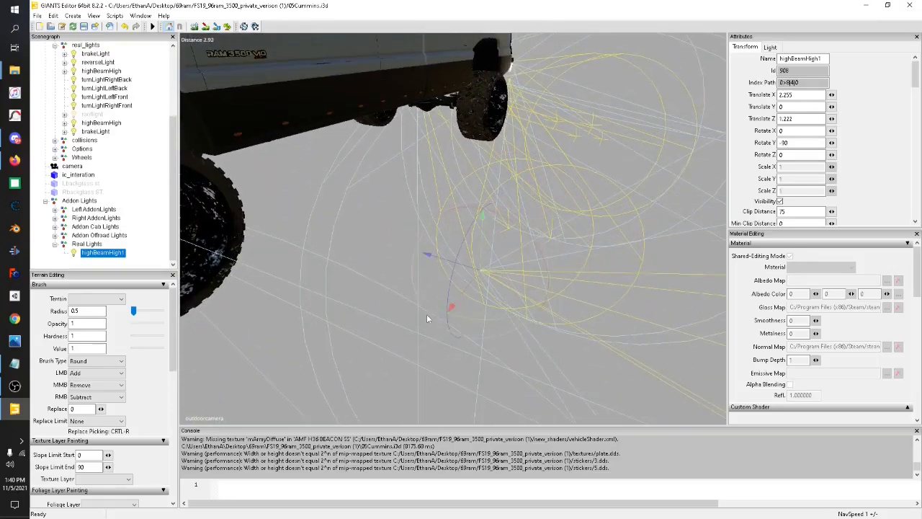
pyautogui.moveTo(474, 272); pyautogui.dragTo(312, 93)
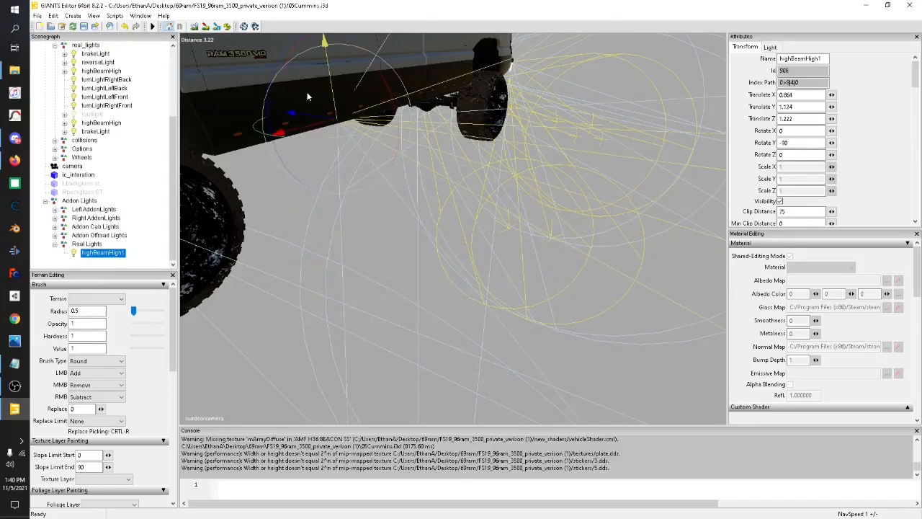
pyautogui.keyDown('alt'); pyautogui.moveTo(350, 186); pyautogui.dragTo(354, 170); pyautogui.keyUp('alt')
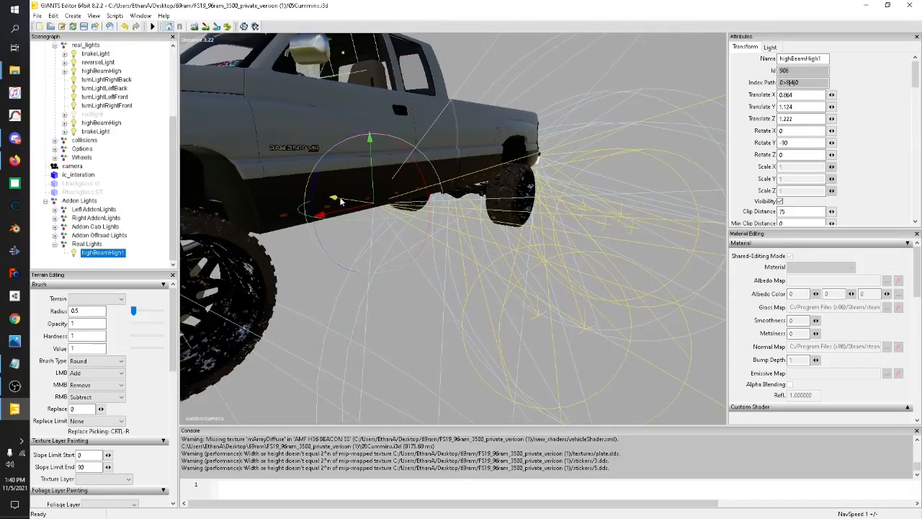
pyautogui.moveTo(342, 202); pyautogui.dragTo(170, 247)
pyautogui.scroll(5, 388, 244)
pyautogui.scroll(7, 386, 258)
pyautogui.scroll(-2, 386, 257)
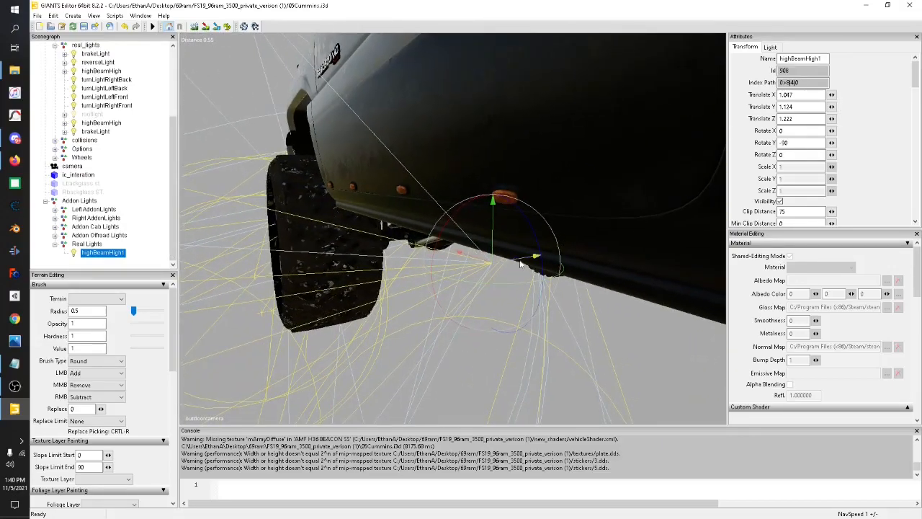
# Align the light with the amber side marker on the lower body, at about X 1.071, Y 1.231, Z 1.171.
pyautogui.moveTo(493, 246); pyautogui.dragTo(544, 251)
pyautogui.scroll(4, 738, 286)
pyautogui.scroll(-2, 591, 263)
pyautogui.scroll(-2, 590, 266)
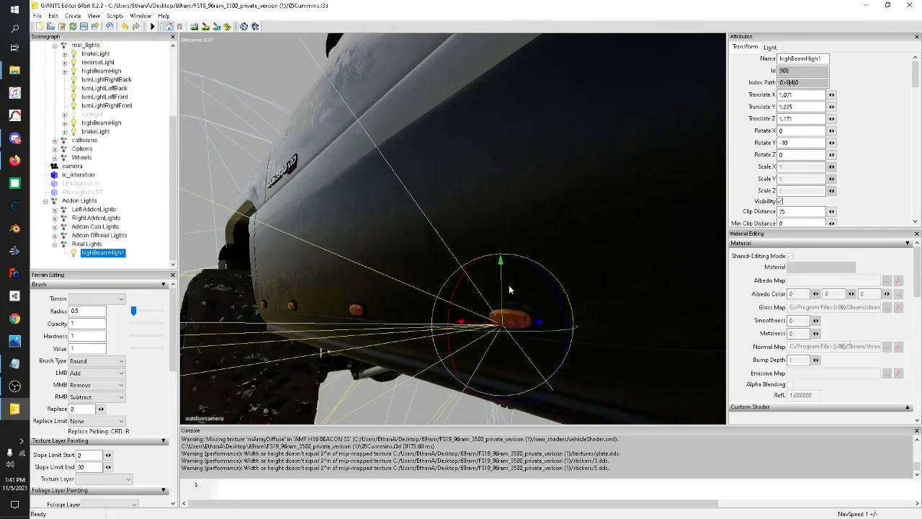
pyautogui.moveTo(500, 287); pyautogui.dragTo(502, 281)
pyautogui.keyDown('alt'); pyautogui.moveTo(526, 331); pyautogui.dragTo(716, 353); pyautogui.keyUp('alt')
pyautogui.scroll(-3, 717, 353)
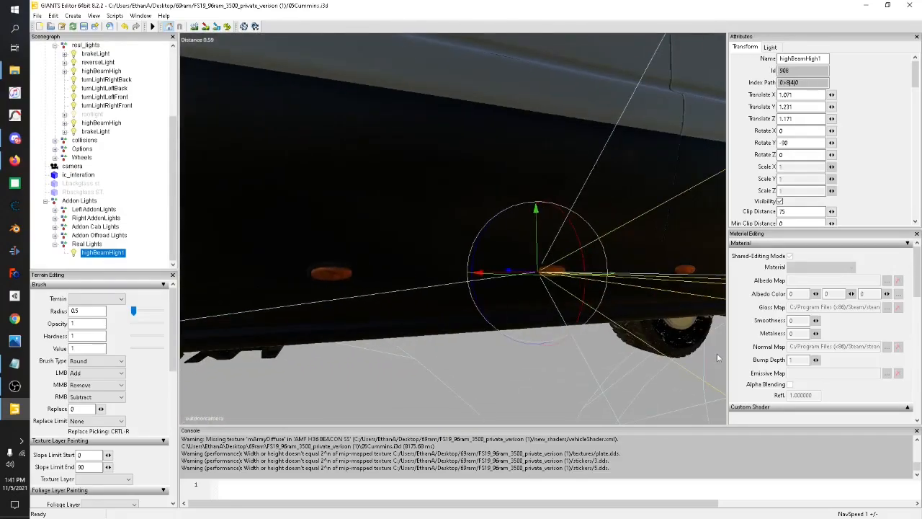
# Fine-tune the light beside the marker to about X 1.091 and Z 1.146, and check its placement from several angles.
pyautogui.scroll(-1, 710, 350)
pyautogui.keyDown('alt'); pyautogui.moveTo(546, 292); pyautogui.dragTo(568, 360); pyautogui.keyUp('alt')
pyautogui.moveTo(460, 318); pyautogui.dragTo(477, 311)
pyautogui.moveTo(485, 271); pyautogui.dragTo(494, 286)
pyautogui.keyDown('alt'); pyautogui.moveTo(647, 321); pyautogui.dragTo(458, 305); pyautogui.keyUp('alt')
pyautogui.scroll(5, 630, 335)
pyautogui.scroll(-3, 490, 315)
pyautogui.scroll(-2, 458, 302)
pyautogui.keyDown('alt'); pyautogui.moveTo(458, 302); pyautogui.dragTo(532, 303, button='middle'); pyautogui.keyUp('alt')
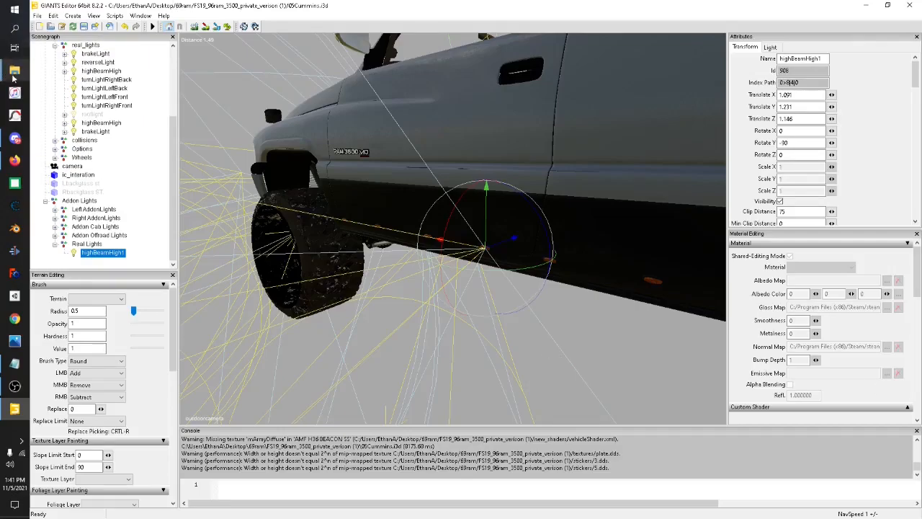
# Open the truck's 96RAM.xml in Notepad++ from its mod folder and search the file for "lights".
pyautogui.moveTo(6, 70)
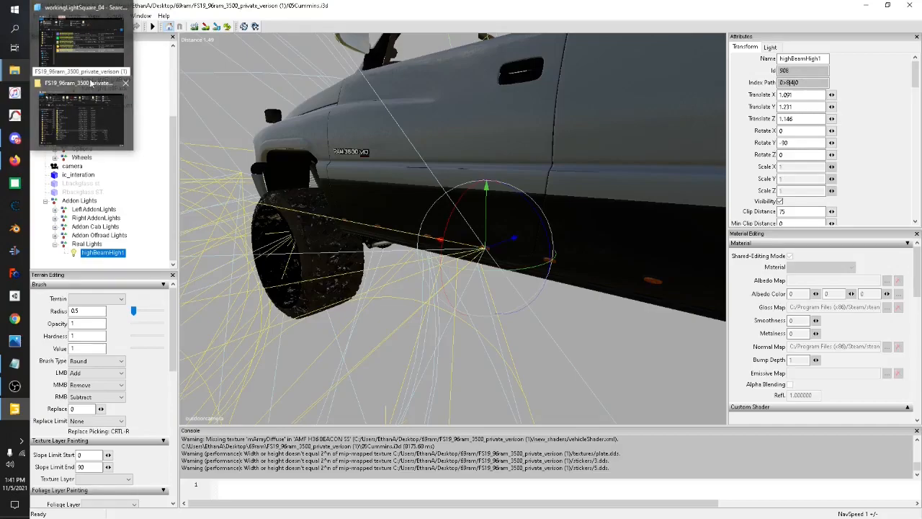
pyautogui.click(100, 107)
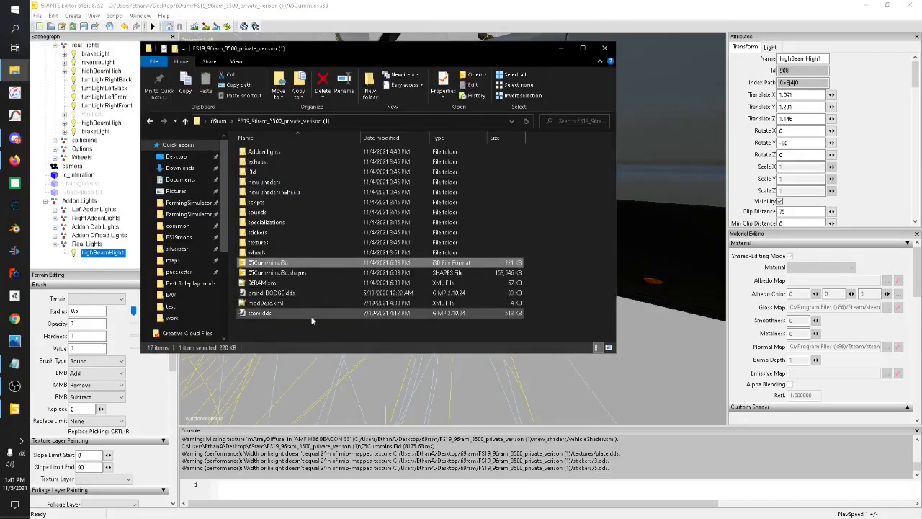
pyautogui.click(271, 284)
pyautogui.press('Return')
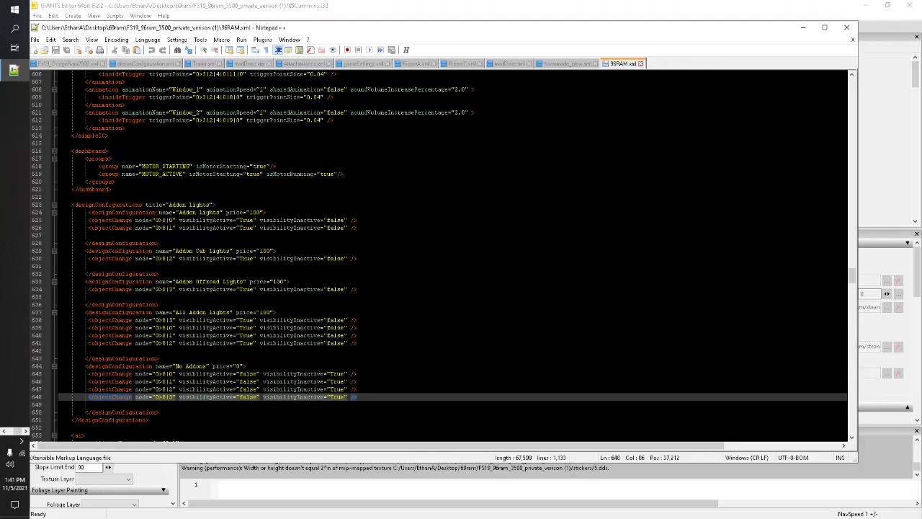
pyautogui.hotkey('ctrl', 'f')
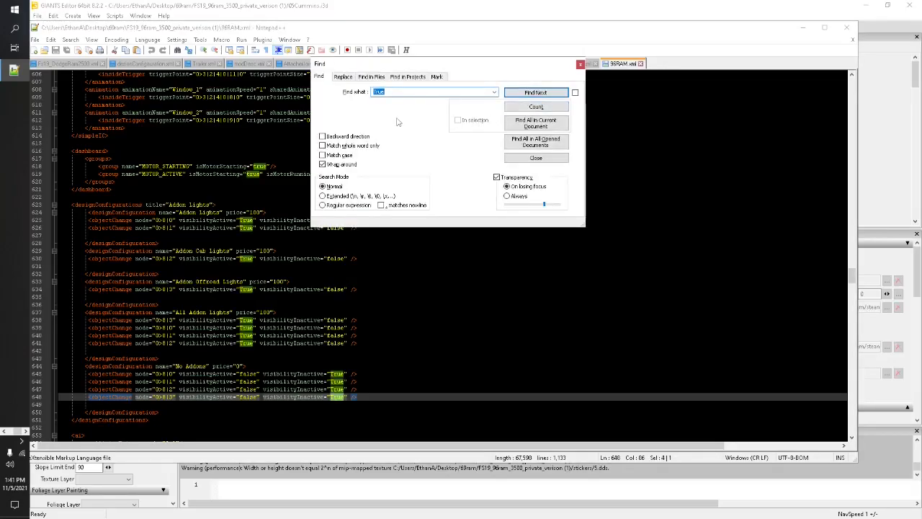
pyautogui.press('BackSpace')
pyautogui.write('lights')
pyautogui.press('Return')
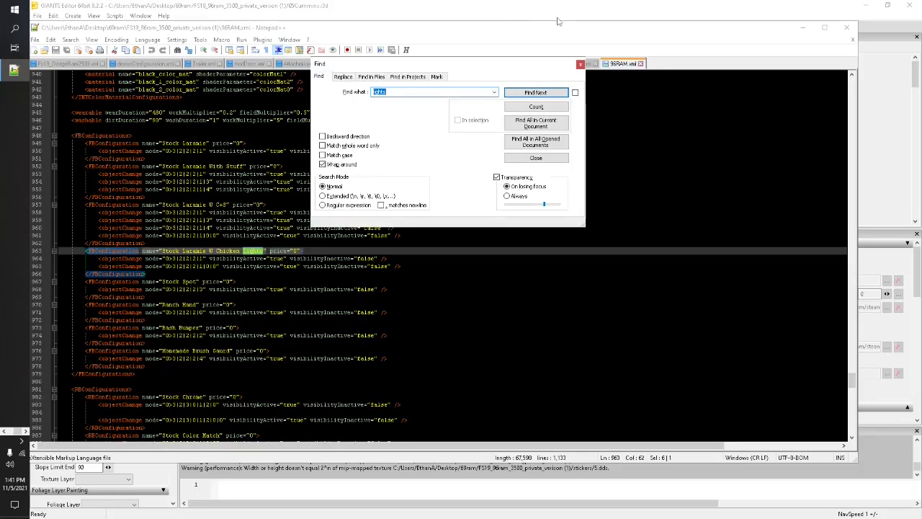
pyautogui.click(579, 65)
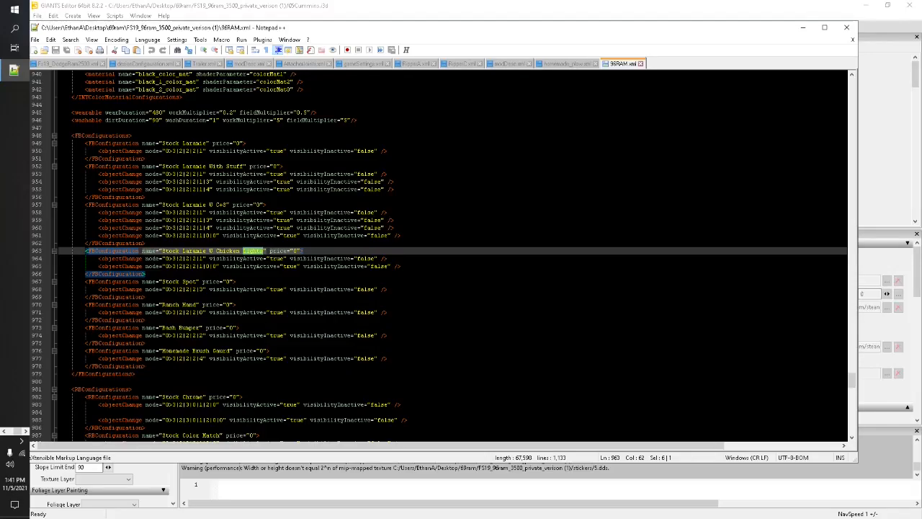
# Look through 96RAM.xml for the lights section and examine the low and high blocks of realLights.
pyautogui.scroll(20, 440, 256)
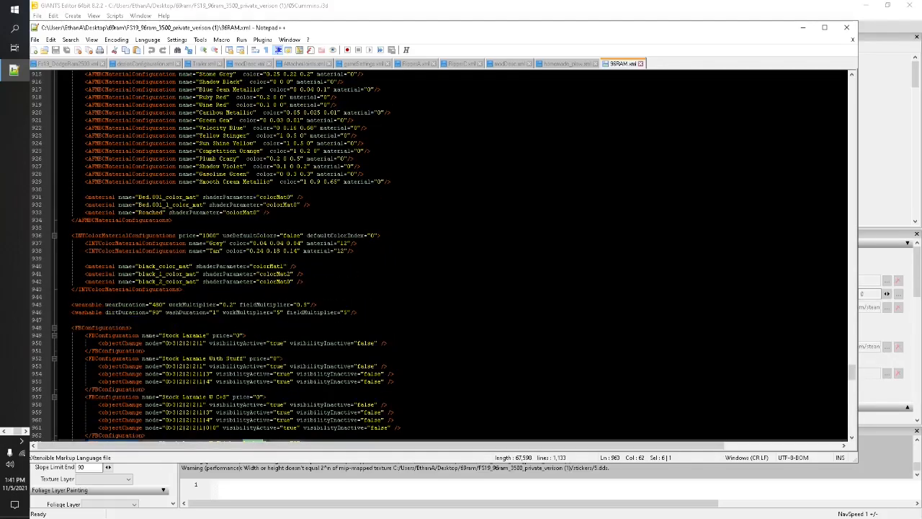
pyautogui.scroll(20, 439, 256)
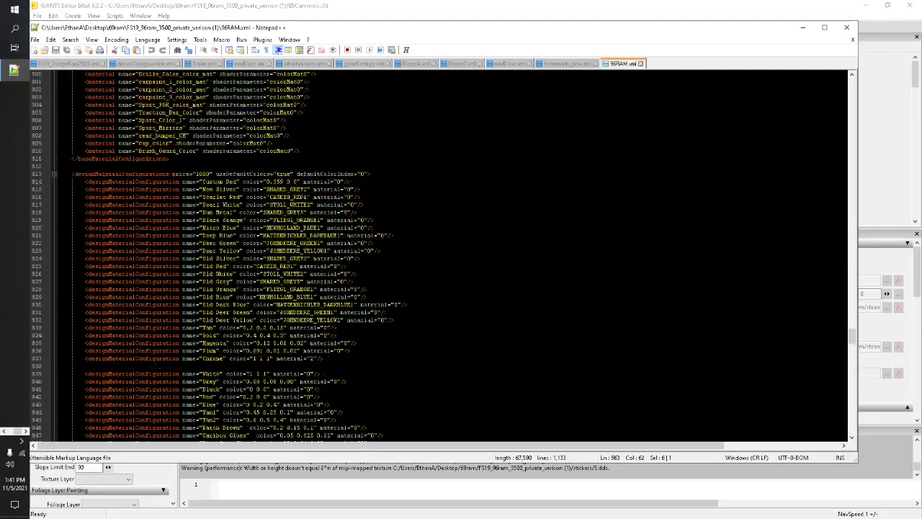
pyautogui.scroll(20, 439, 256)
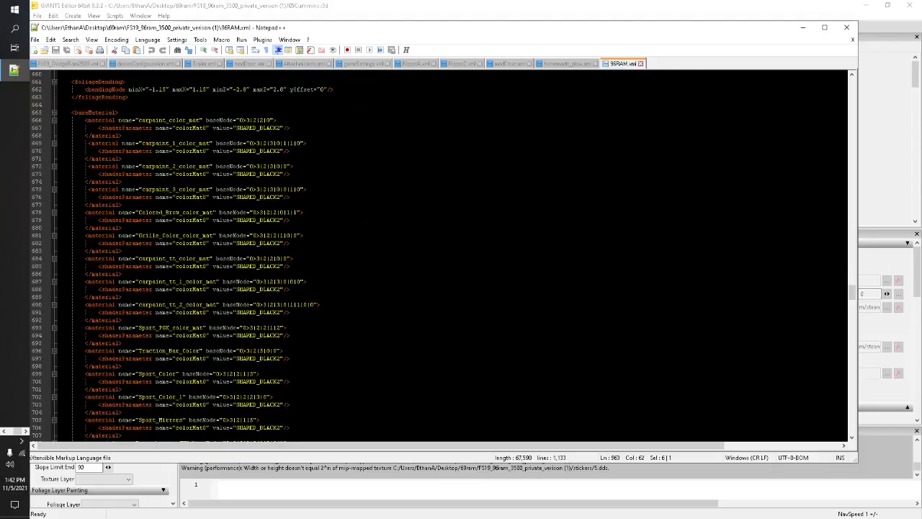
pyautogui.scroll(20, 439, 256)
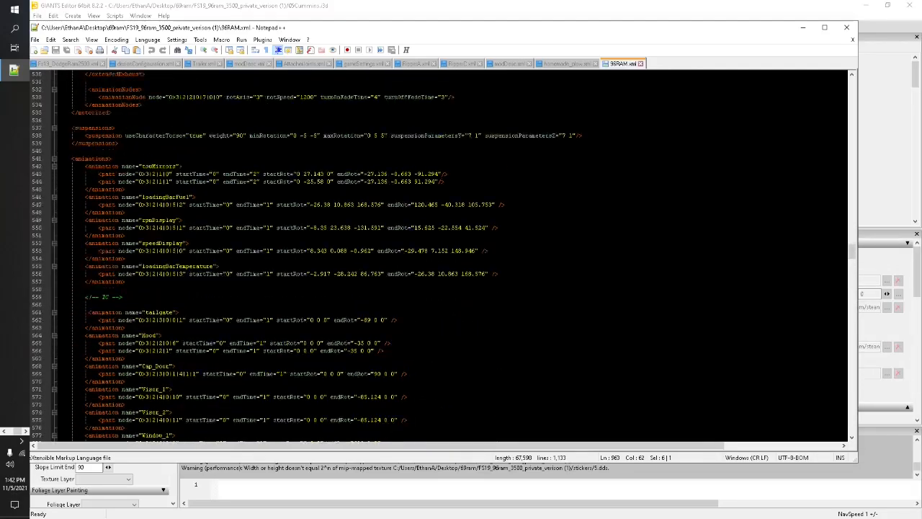
pyautogui.scroll(20, 440, 255)
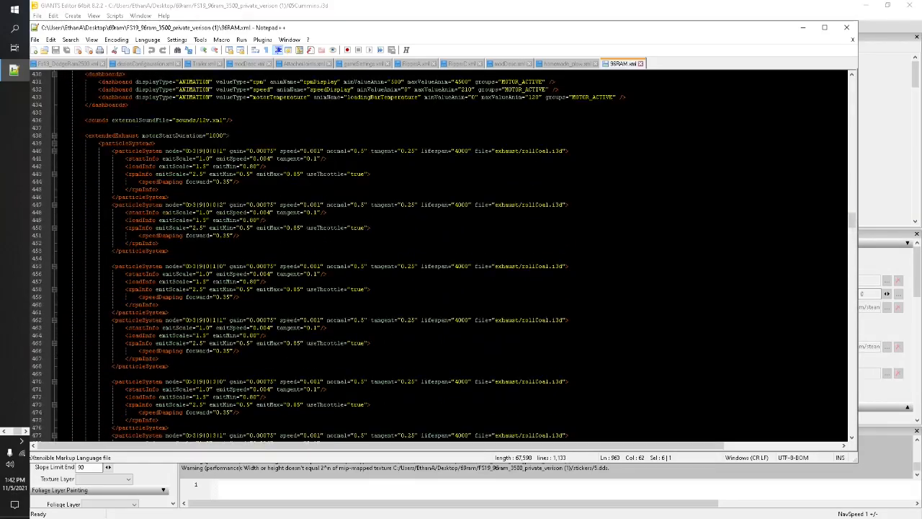
pyautogui.scroll(20, 439, 255)
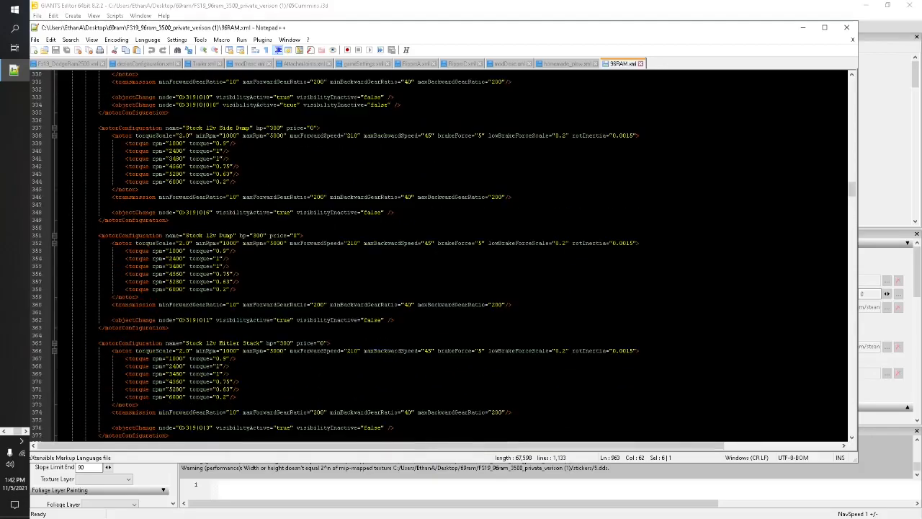
pyautogui.scroll(20, 439, 256)
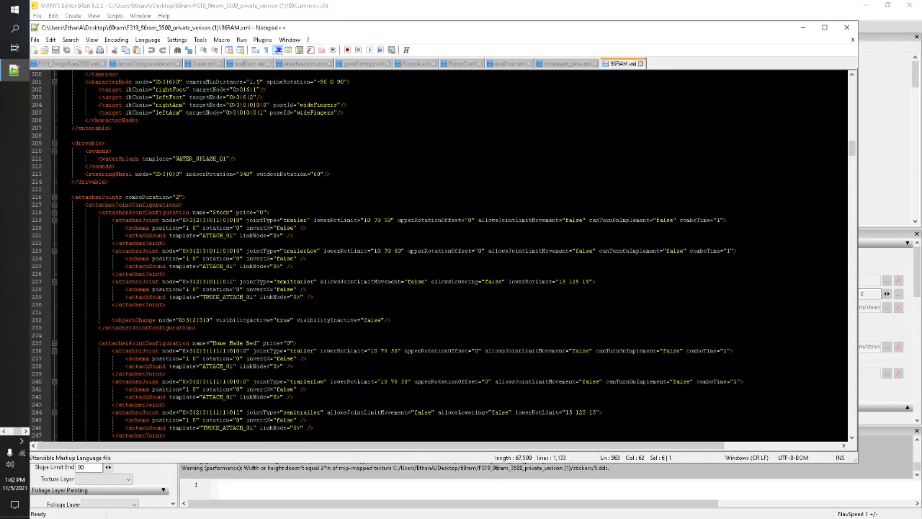
pyautogui.scroll(18, 439, 256)
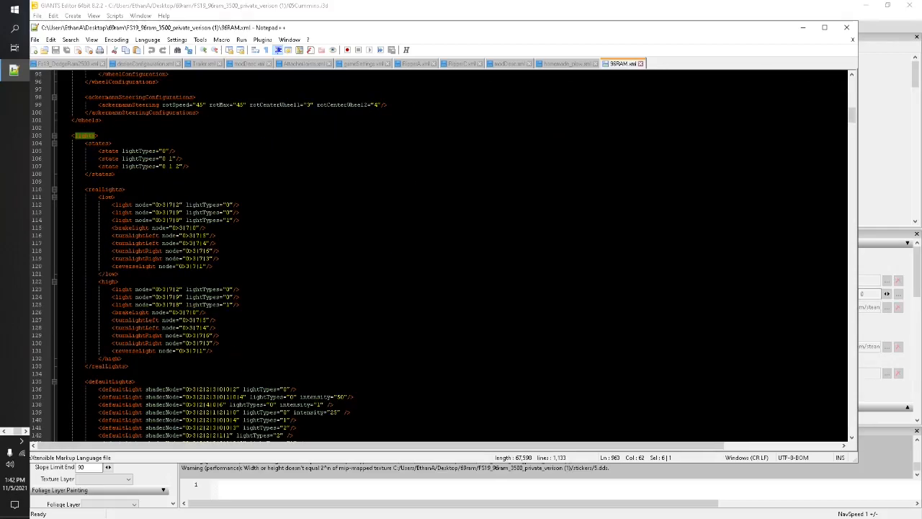
pyautogui.scroll(-2, 439, 256)
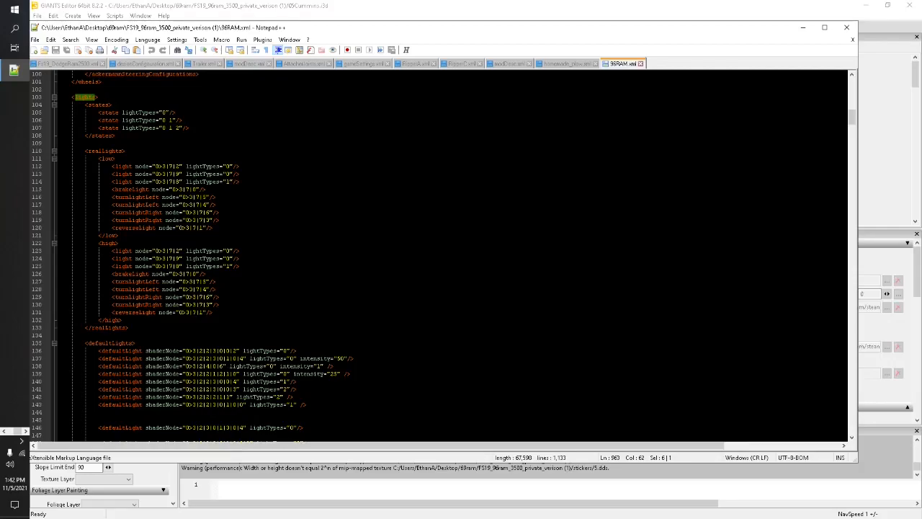
pyautogui.scroll(-2, 439, 255)
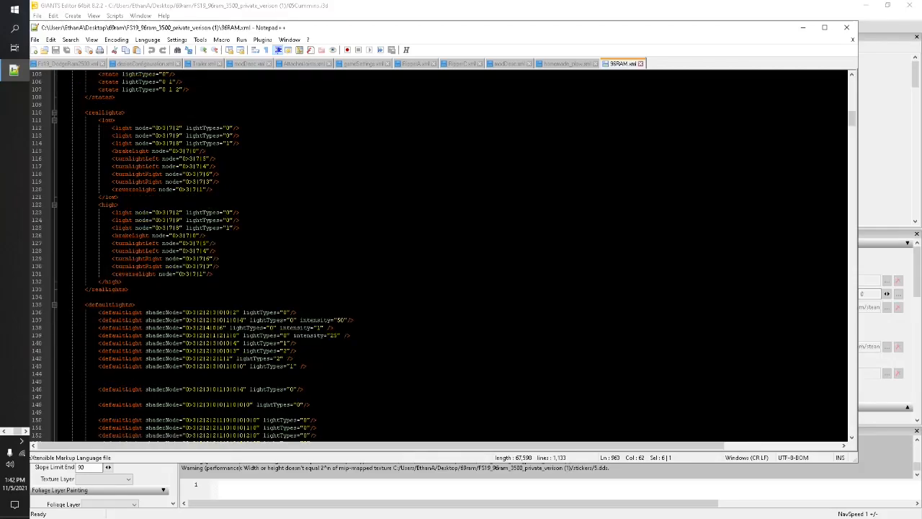
pyautogui.moveTo(95, 196); pyautogui.dragTo(124, 204)
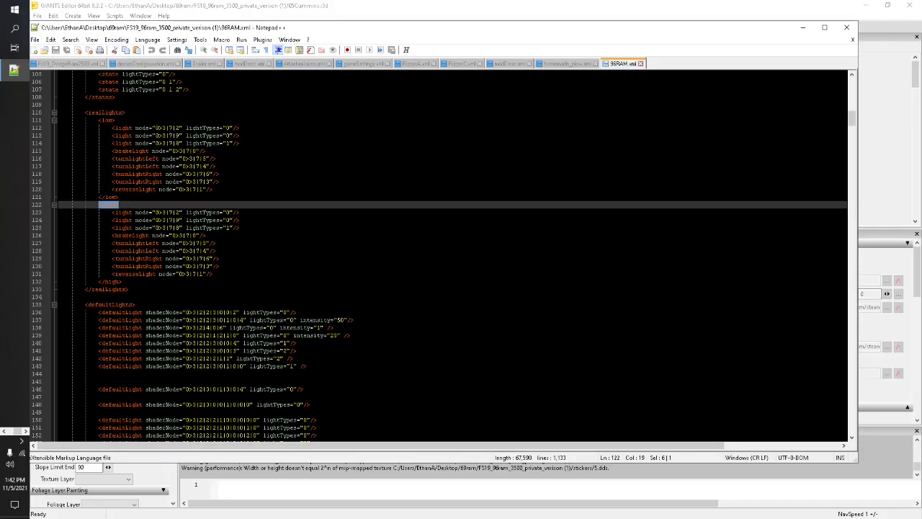
pyautogui.click(219, 258)
pyautogui.scroll(-2, 219, 258)
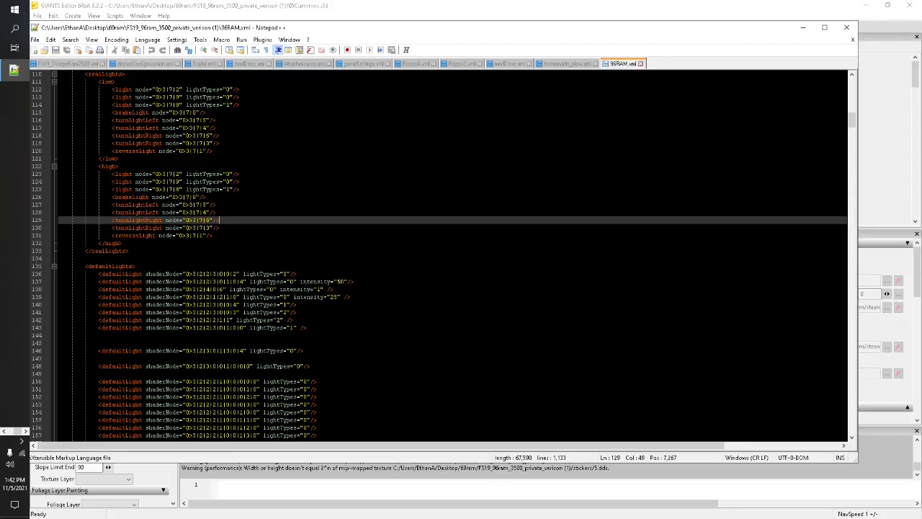
# Duplicate the light line with node 0>3|7|8 and lightTypes 1 directly below itself in the high block.
pyautogui.moveTo(109, 189); pyautogui.dragTo(245, 189)
pyautogui.hotkey('ctrl', 'c')
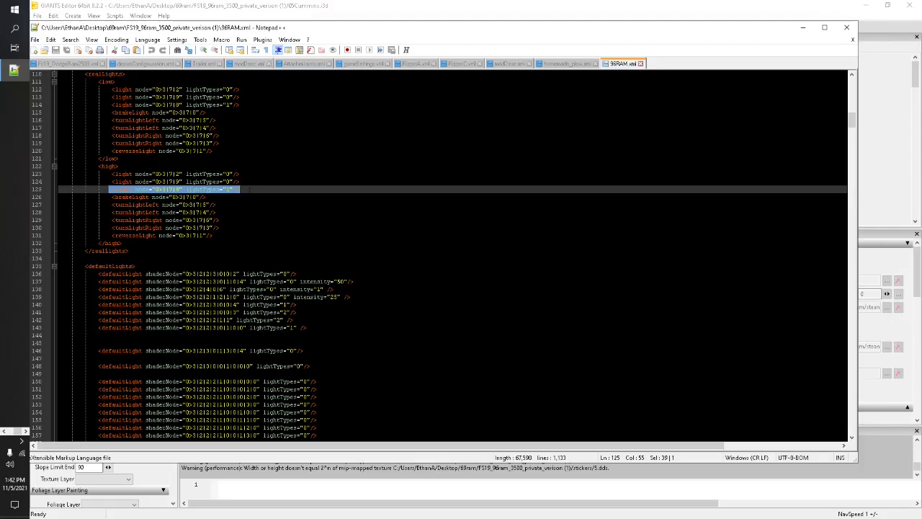
pyautogui.click(249, 189)
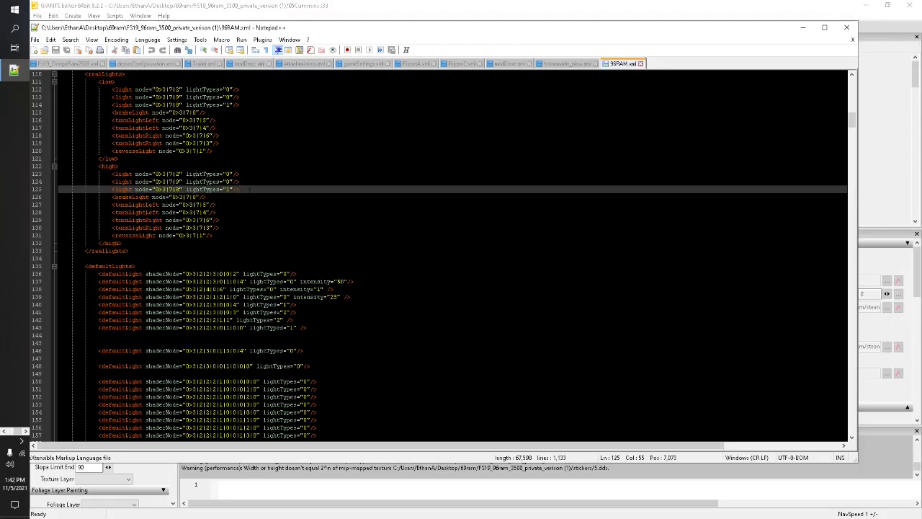
pyautogui.press('Return')
pyautogui.hotkey('ctrl', 'v')
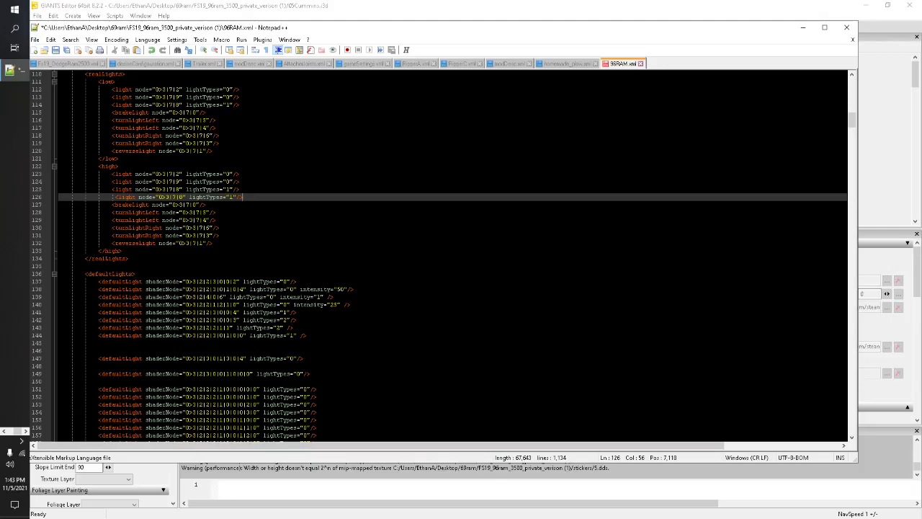
# Switch back to GIANTS Editor and try to copy the index path of the highBeamHigh1 light.
pyautogui.click(804, 27)
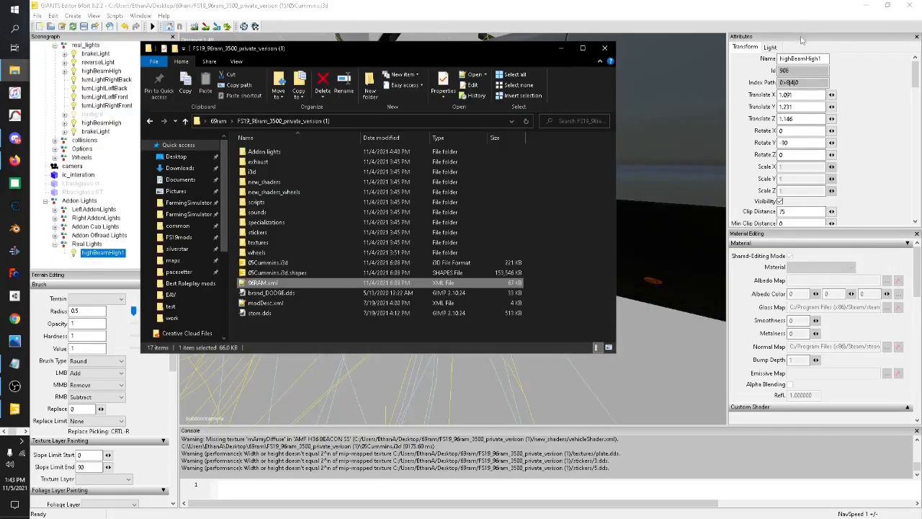
pyautogui.click(561, 49)
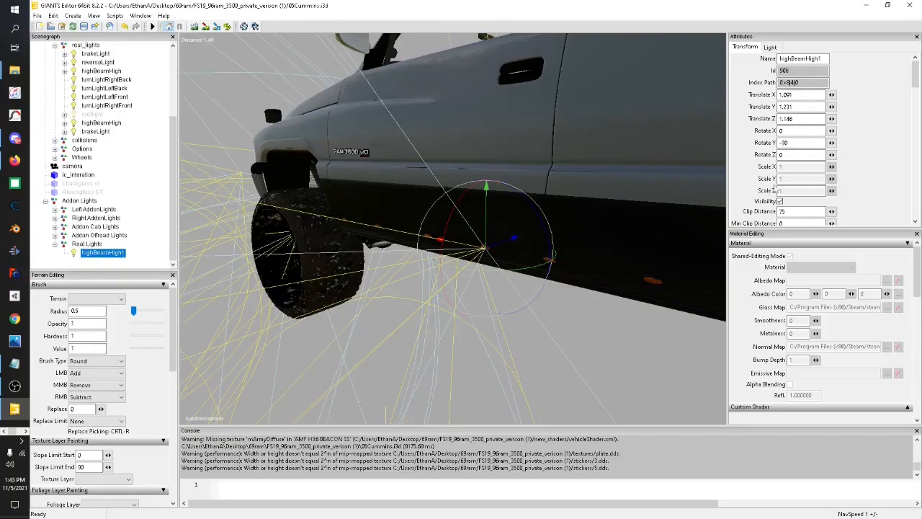
pyautogui.moveTo(818, 81); pyautogui.dragTo(778, 83)
pyautogui.hotkey('ctrl', 'c')
pyautogui.moveTo(2, 366)
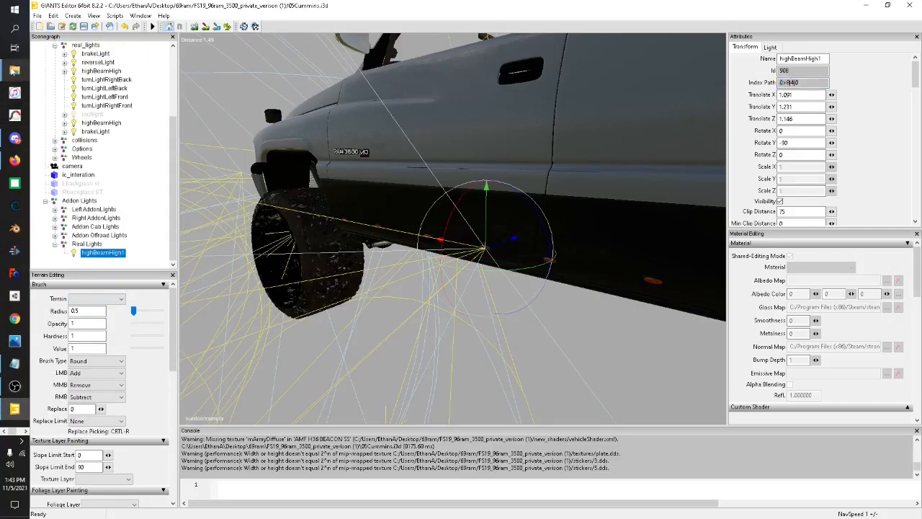
pyautogui.moveTo(15, 71)
pyautogui.click(71, 107)
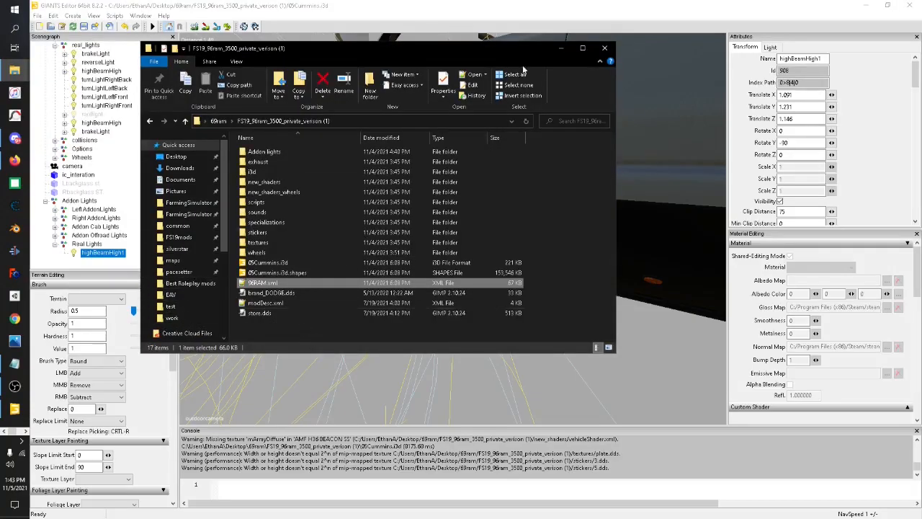
pyautogui.click(561, 49)
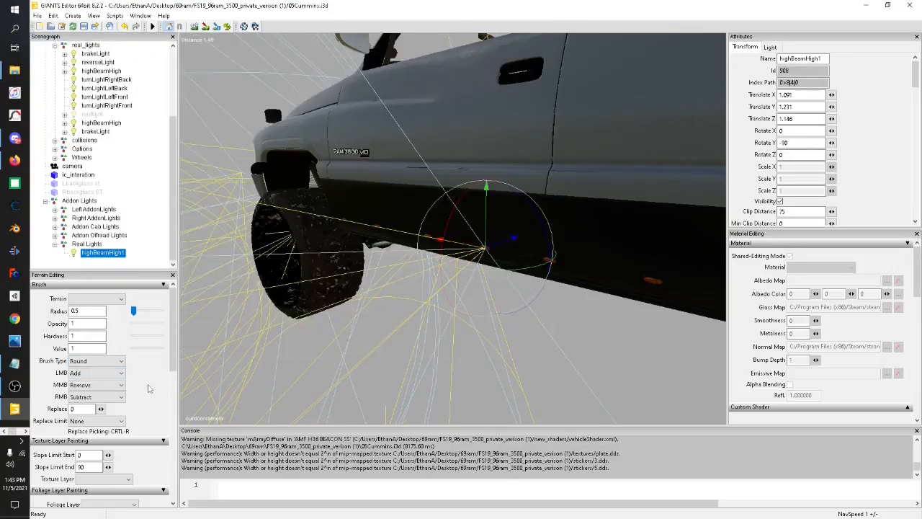
pyautogui.click(15, 363)
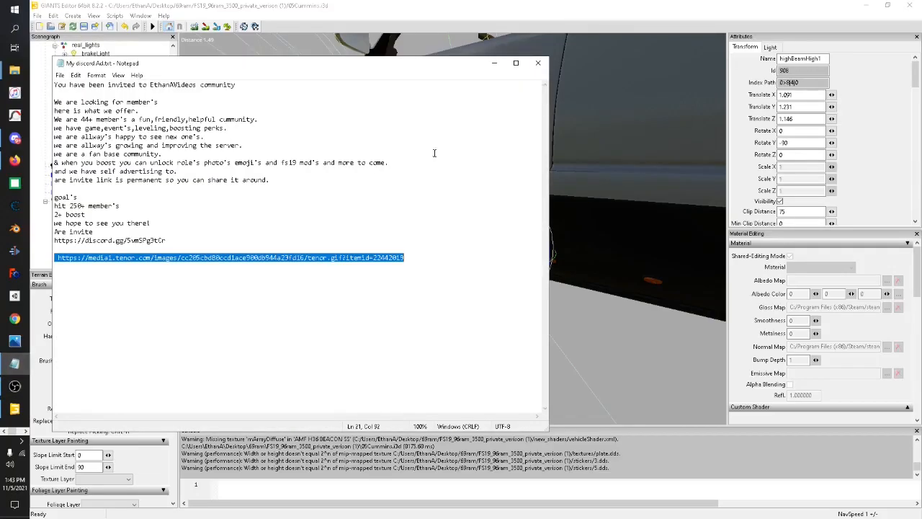
pyautogui.click(538, 63)
# Return to 96RAM.xml in Notepad++ and clear the node value of the duplicated light line in the high block.
pyautogui.click(20, 408)
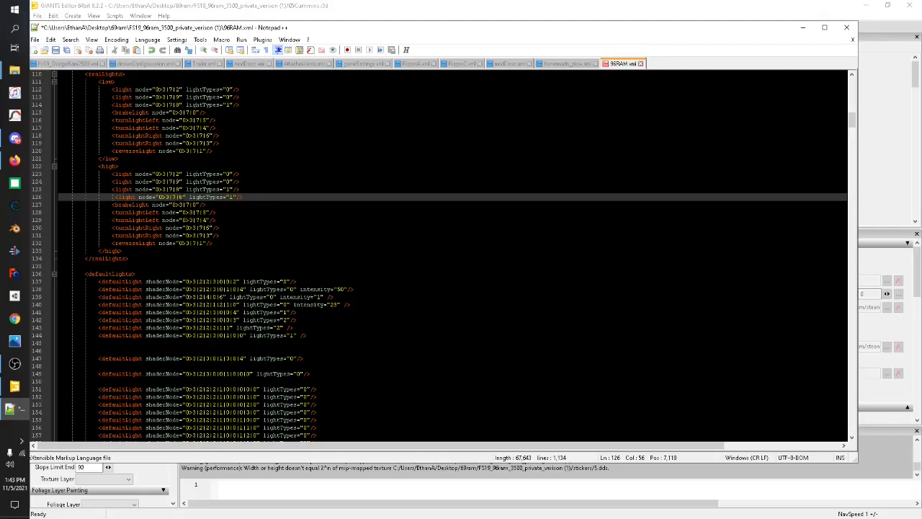
pyautogui.click(183, 198)
pyautogui.press('BackSpace')
pyautogui.press('BackSpace')
pyautogui.press('BackSpace')
pyautogui.press('BackSpace')
pyautogui.press('BackSpace')
pyautogui.press('BackSpace')
pyautogui.press('BackSpace')
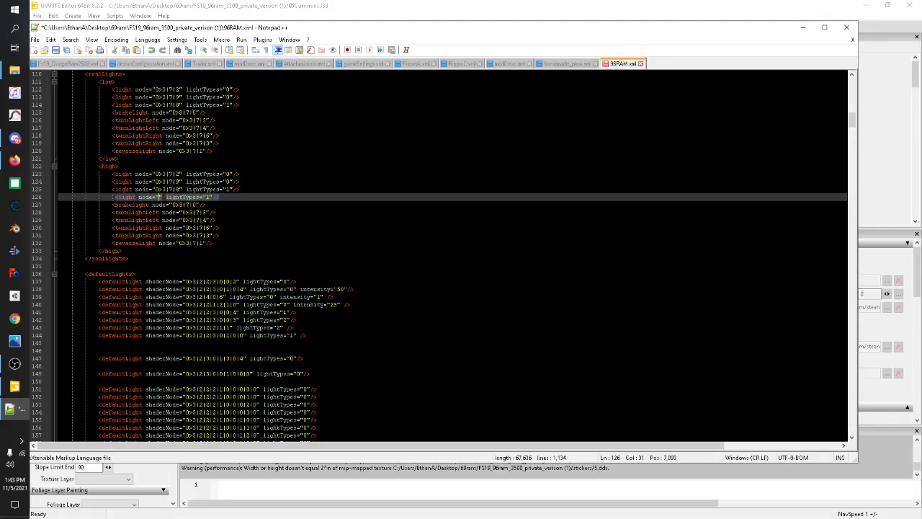
# Copy highBeamHigh1's index path from GIANTS Editor and paste it in 96RAM.xml as the duplicated line's node value, 0>8|4|0.
pyautogui.write('<light node="0>3|7|8" lightTypes="1"/>')
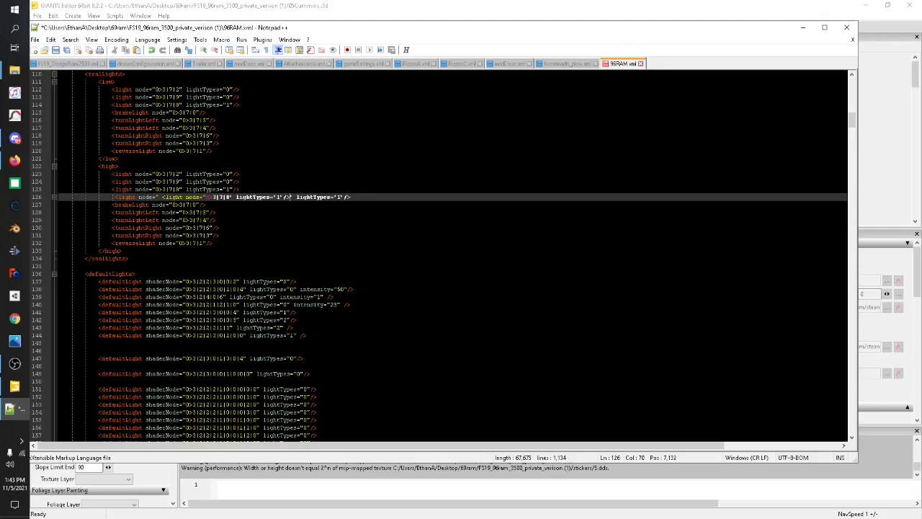
pyautogui.hotkey('ctrl', 'z')
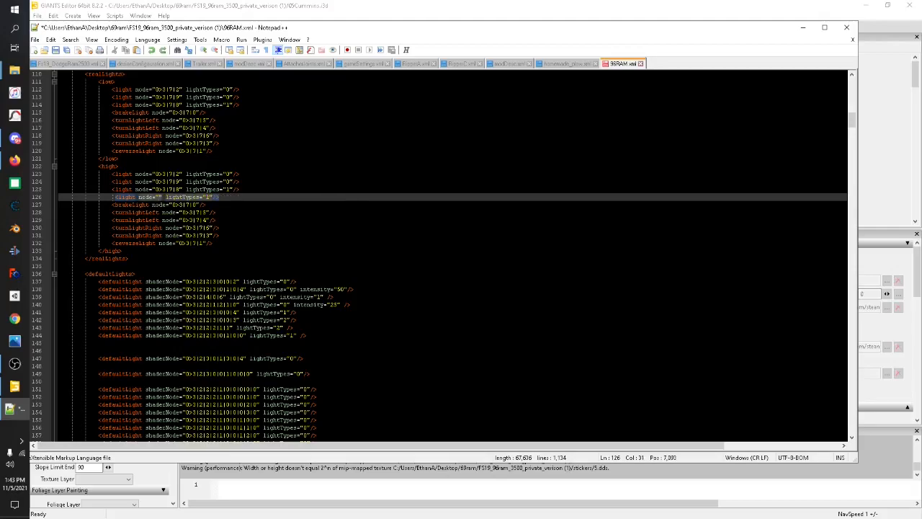
pyautogui.click(804, 27)
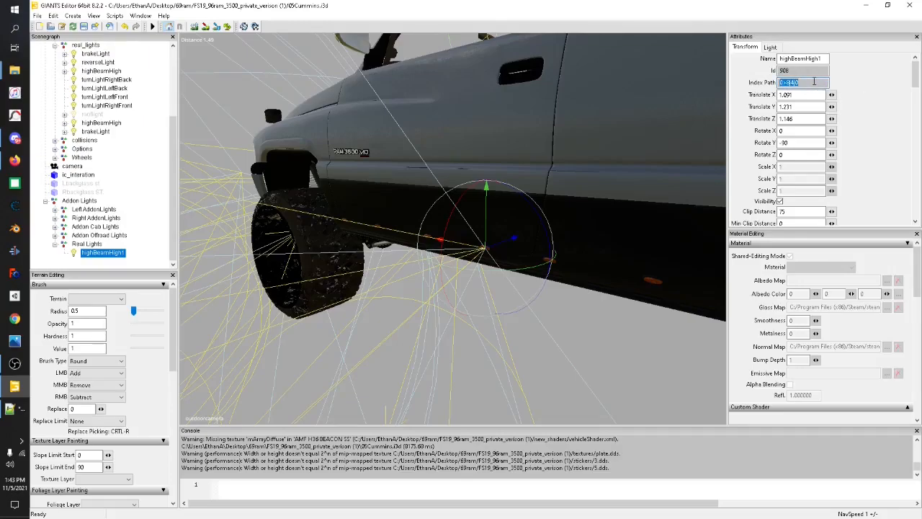
pyautogui.moveTo(814, 82); pyautogui.dragTo(783, 82)
pyautogui.click(13, 408)
pyautogui.hotkey('ctrl', 'v')
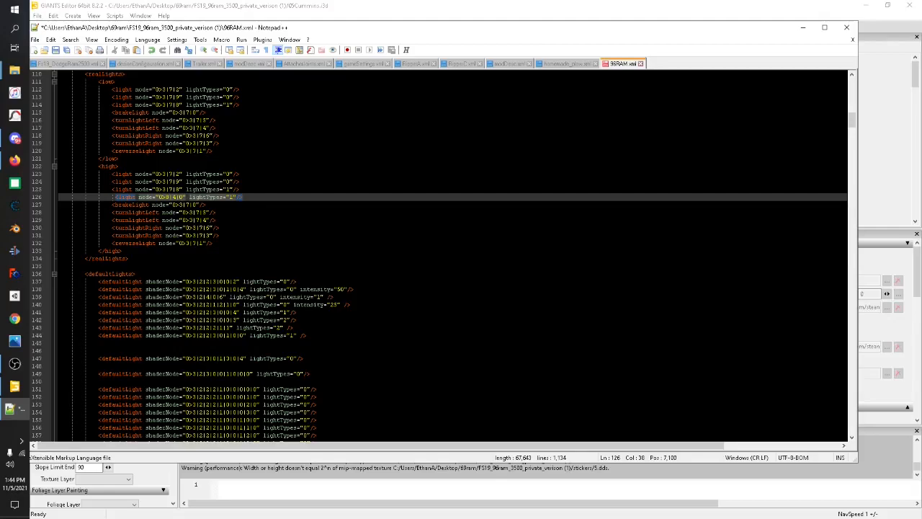
# Duplicate the defaultLight line with shaderNode 0>3|2|2|3|0|1|0|0 and lightTypes 1 directly below itself in the defaultLights block.
pyautogui.scroll(-2, 441, 254)
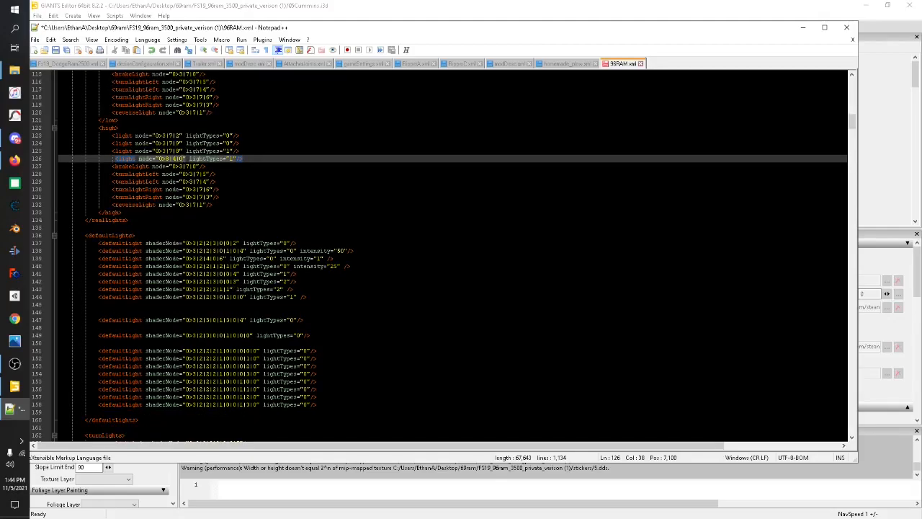
pyautogui.moveTo(98, 297); pyautogui.dragTo(310, 297)
pyautogui.hotkey('ctrl', 'c')
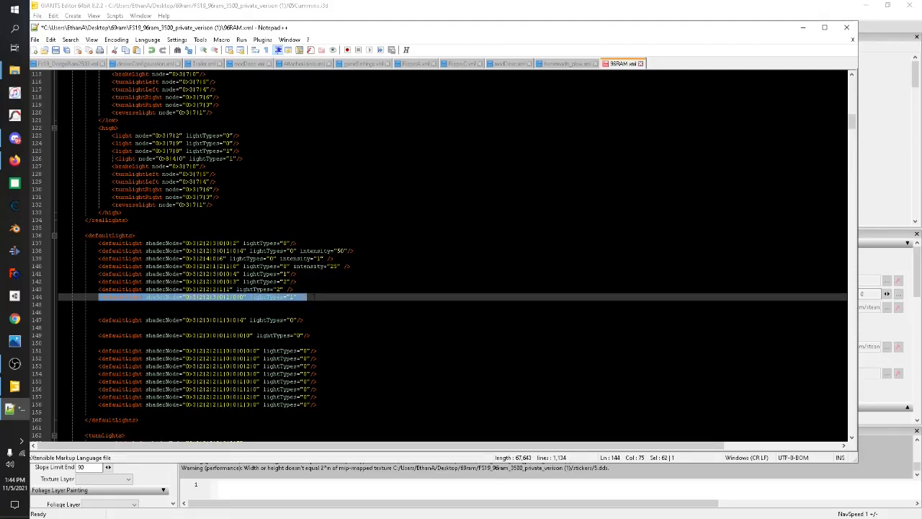
pyautogui.click(310, 297)
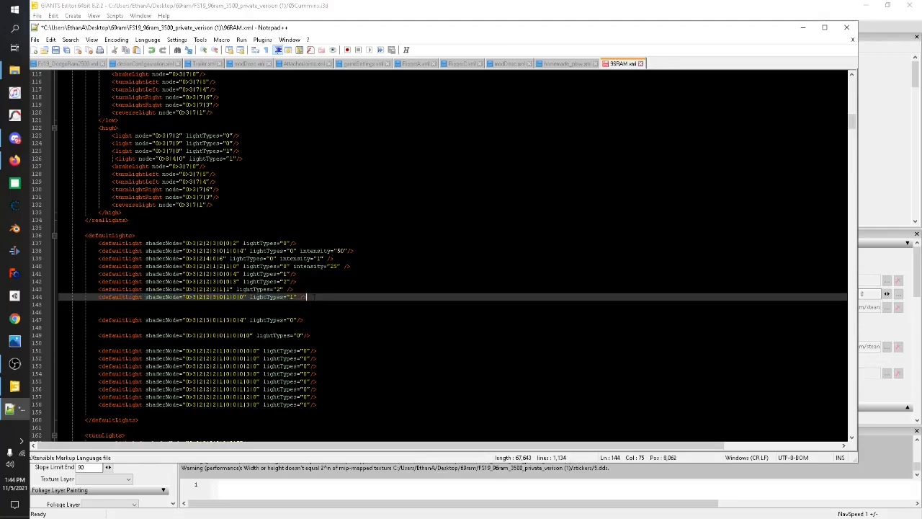
pyautogui.press('Return')
pyautogui.hotkey('ctrl', 'v')
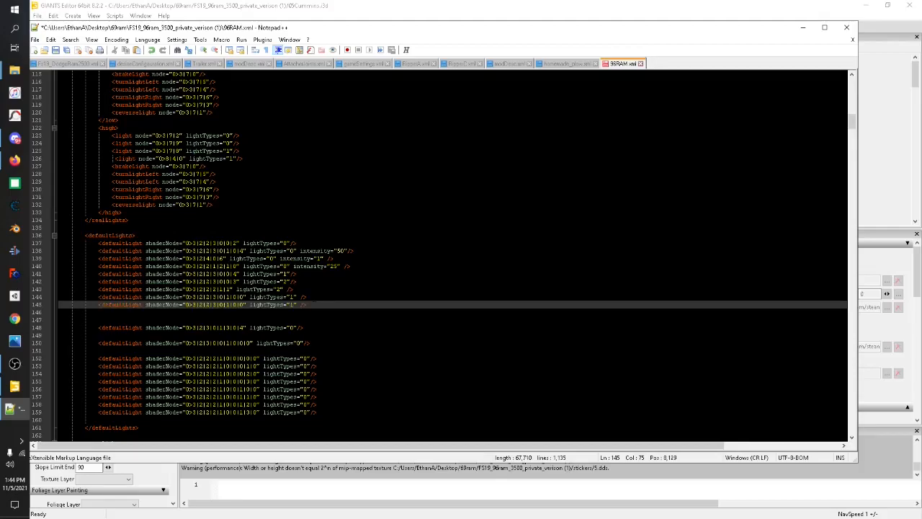
# Switch back to GIANTS Editor and select the fourth sideMarker_09Orange in the Left AddonLights group.
pyautogui.click(804, 27)
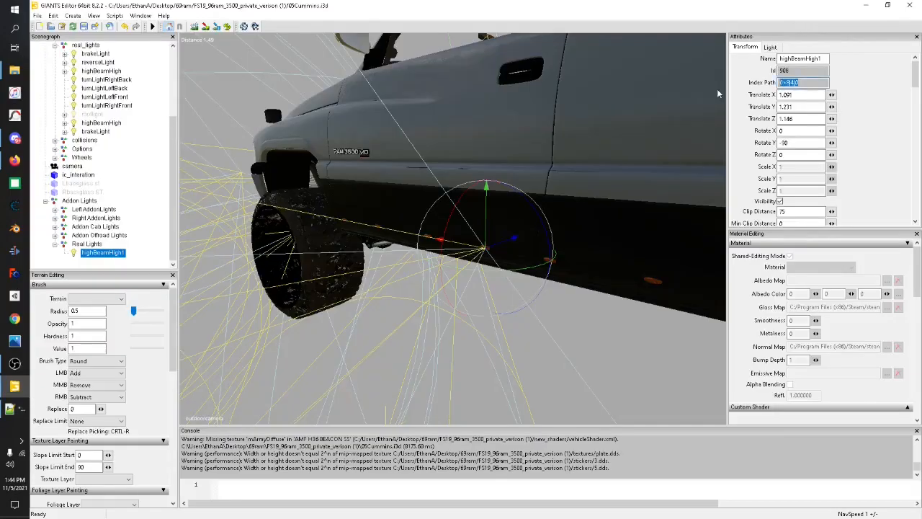
pyautogui.keyDown('alt'); pyautogui.moveTo(280, 256); pyautogui.dragTo(303, 274); pyautogui.keyUp('alt')
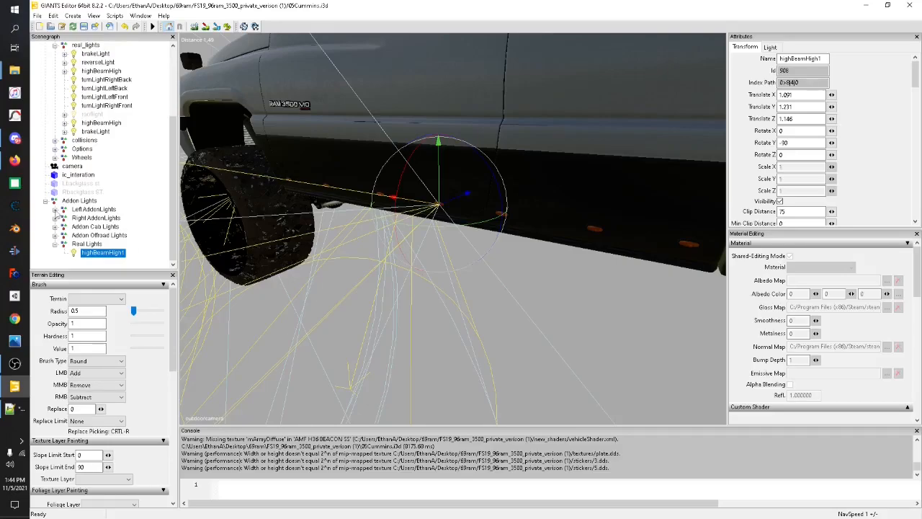
pyautogui.click(55, 210)
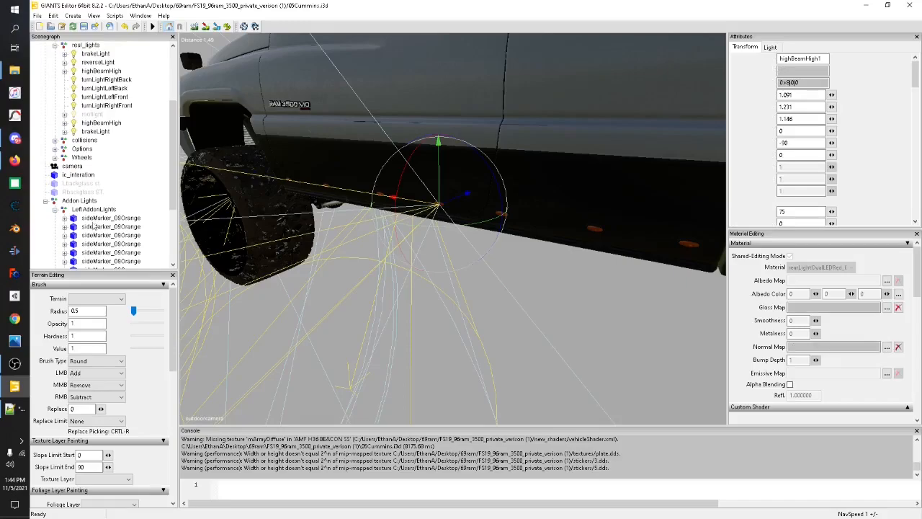
pyautogui.click(101, 218)
pyautogui.scroll(-2, 363, 248)
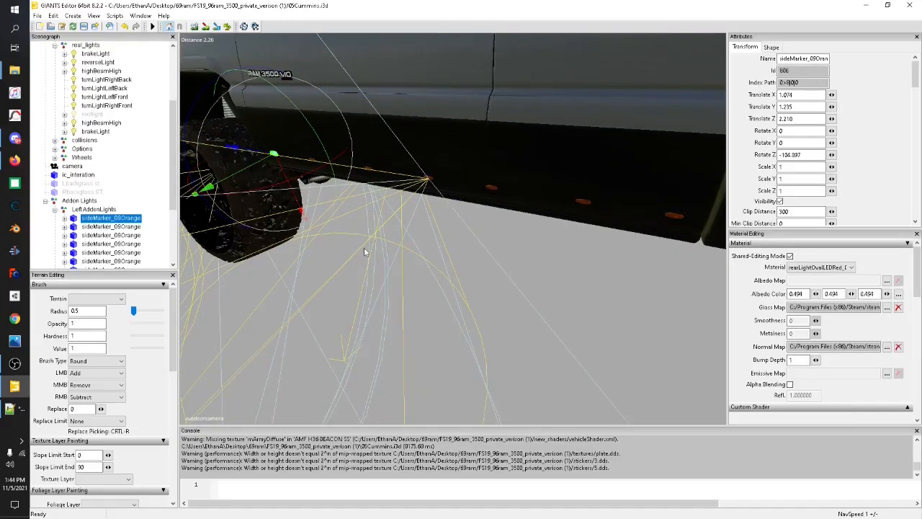
pyautogui.press('a')
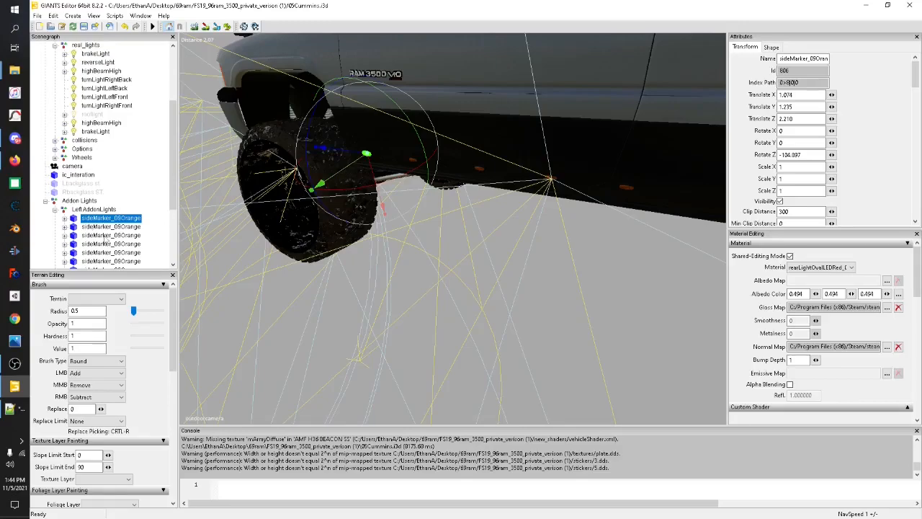
pyautogui.click(107, 245)
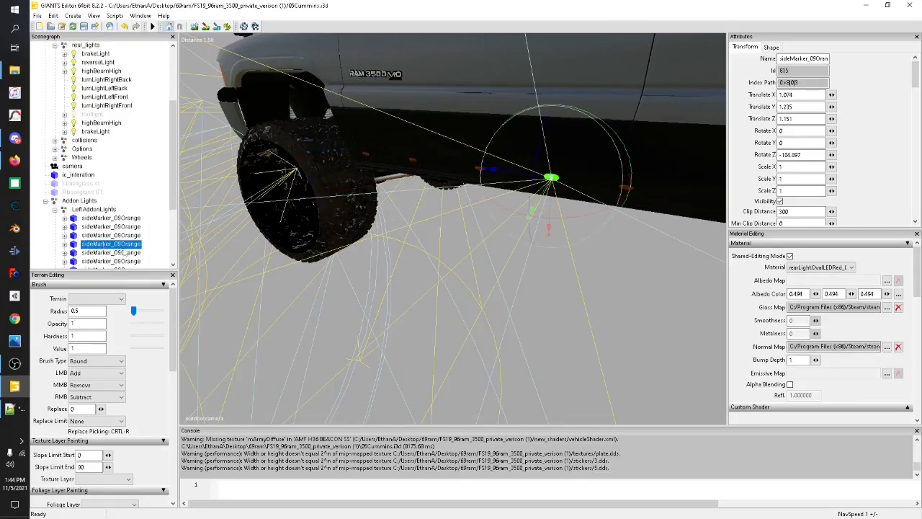
# Copy the index path of the glassStatic shape inside the fourth left sideMarker_09Orange.
pyautogui.scroll(-1, 86, 250)
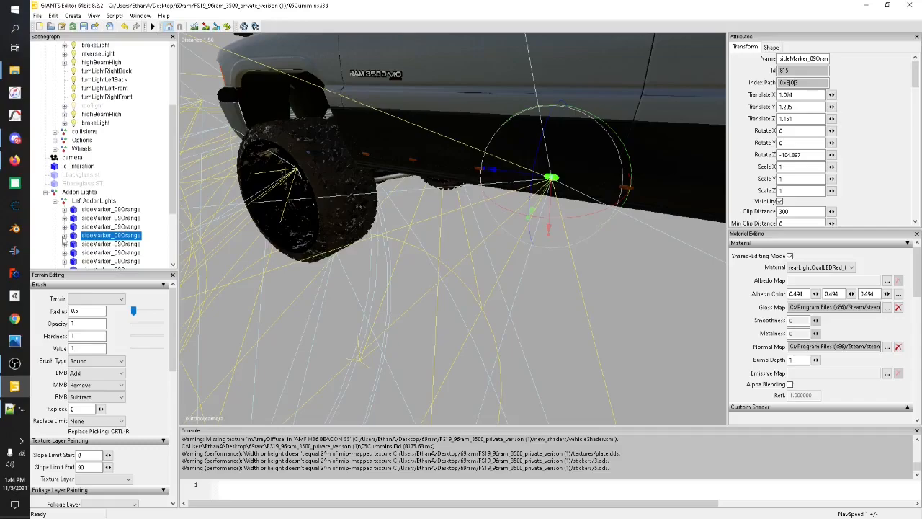
pyautogui.click(65, 236)
pyautogui.scroll(-1, 90, 245)
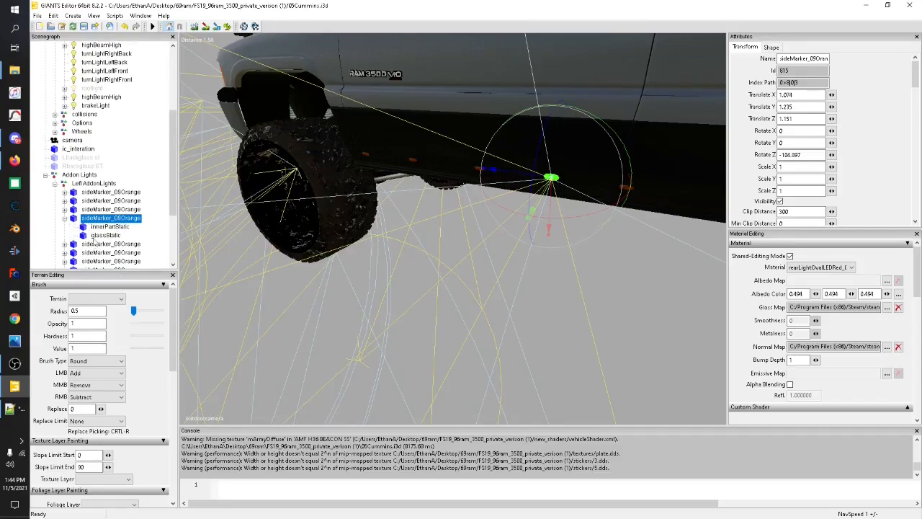
pyautogui.click(101, 235)
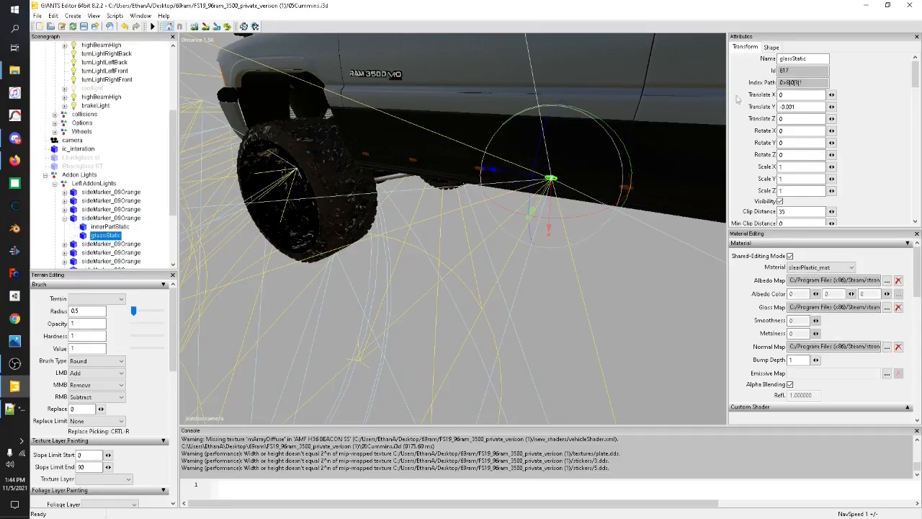
pyautogui.moveTo(809, 82); pyautogui.dragTo(690, 105)
pyautogui.hotkey('ctrl', 'c')
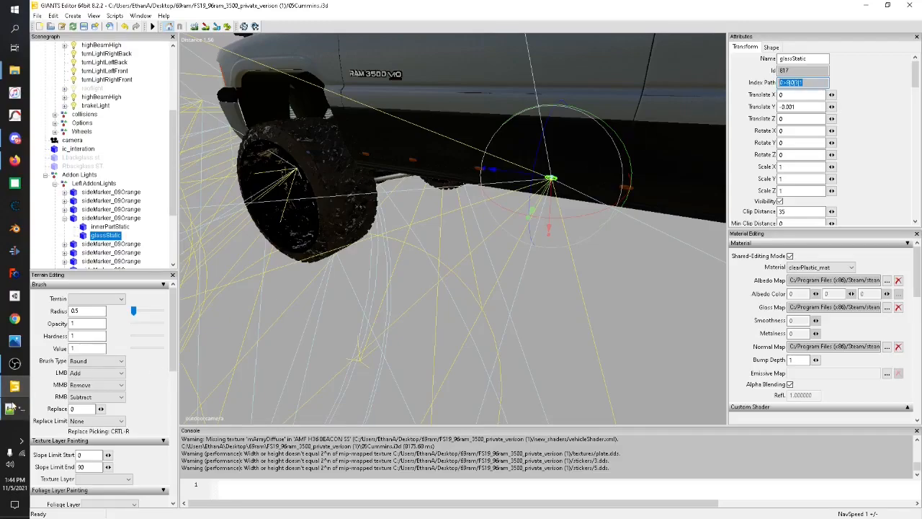
# Return to 96RAM.xml in Notepad++ and replace the duplicated defaultLight line's shaderNode with the copied index path, 0>8|0|3|1.
pyautogui.click(9, 409)
pyautogui.click(245, 304)
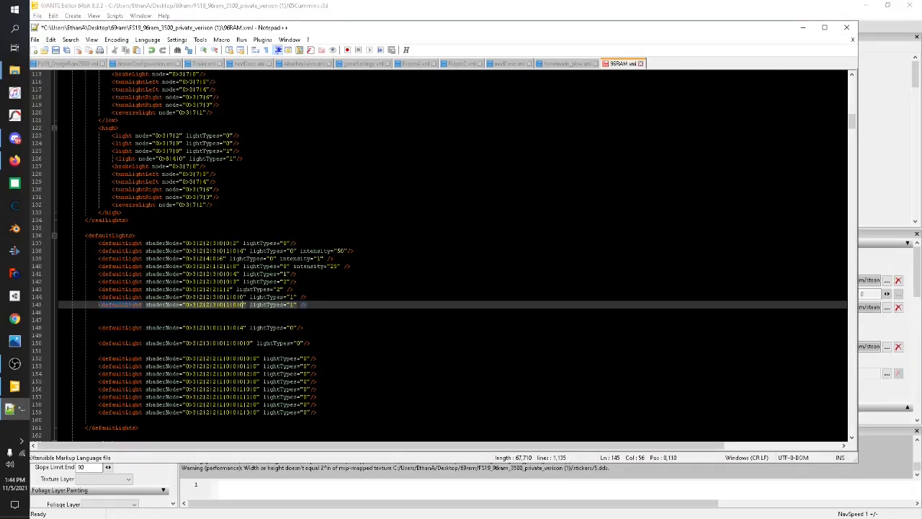
pyautogui.press('BackSpace')
pyautogui.press('BackSpace')
pyautogui.press('BackSpace')
pyautogui.press('BackSpace')
pyautogui.press('BackSpace')
pyautogui.press('BackSpace')
pyautogui.press('BackSpace')
pyautogui.press('BackSpace')
pyautogui.press('BackSpace')
pyautogui.press('BackSpace')
pyautogui.press('BackSpace')
pyautogui.press('BackSpace')
pyautogui.press('BackSpace')
pyautogui.press('BackSpace')
pyautogui.press('BackSpace')
pyautogui.press('BackSpace')
pyautogui.press('BackSpace')
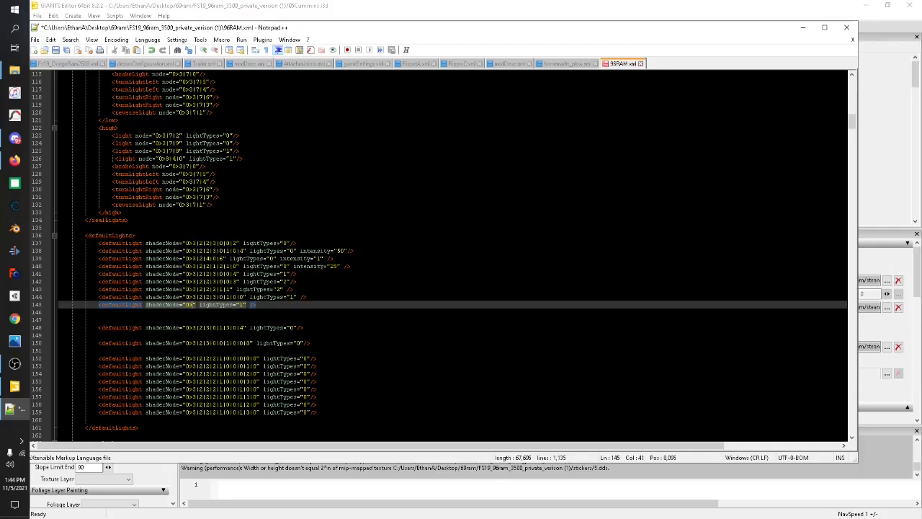
pyautogui.hotkey('ctrl', 'v')
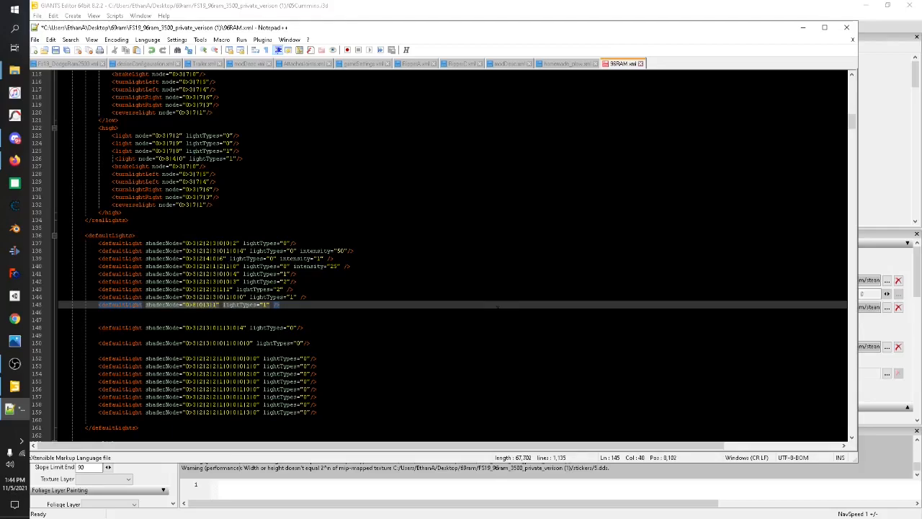
# Save 96RAM.xml and the 05Cummins.i3d scene, and close both Notepad++ and GIANTS Editor.
pyautogui.hotkey('ctrl', 's')
pyautogui.click(846, 28)
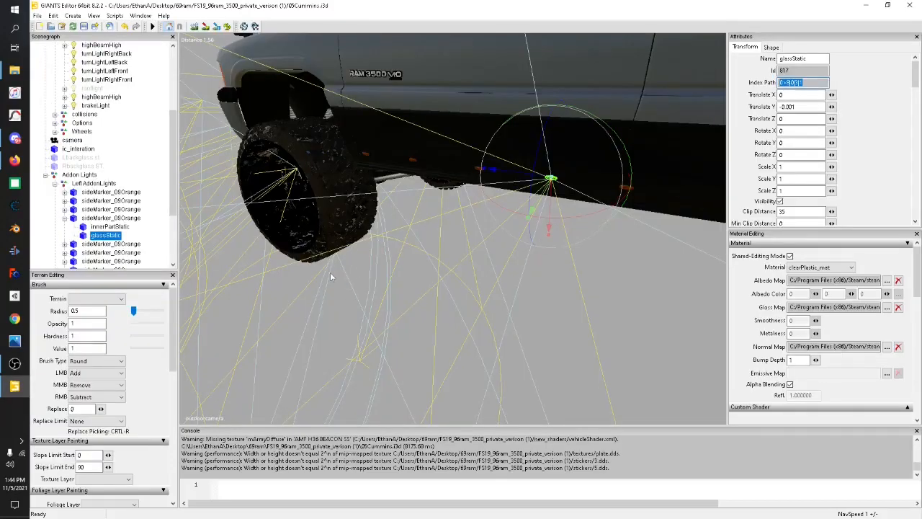
pyautogui.click(83, 27)
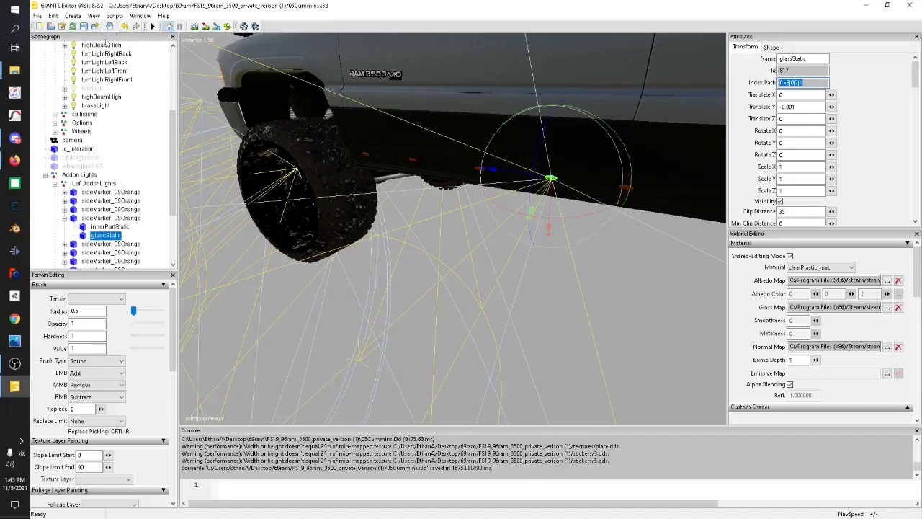
pyautogui.click(909, 5)
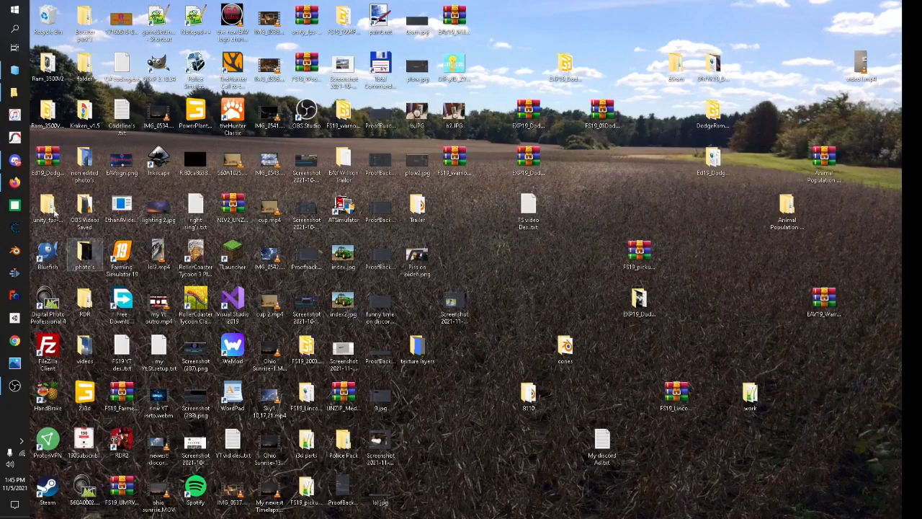
# Close the other File Explorer window and bring up the FS19_96ram_3500_private_verison (1) folder.
pyautogui.moveTo(21, 90)
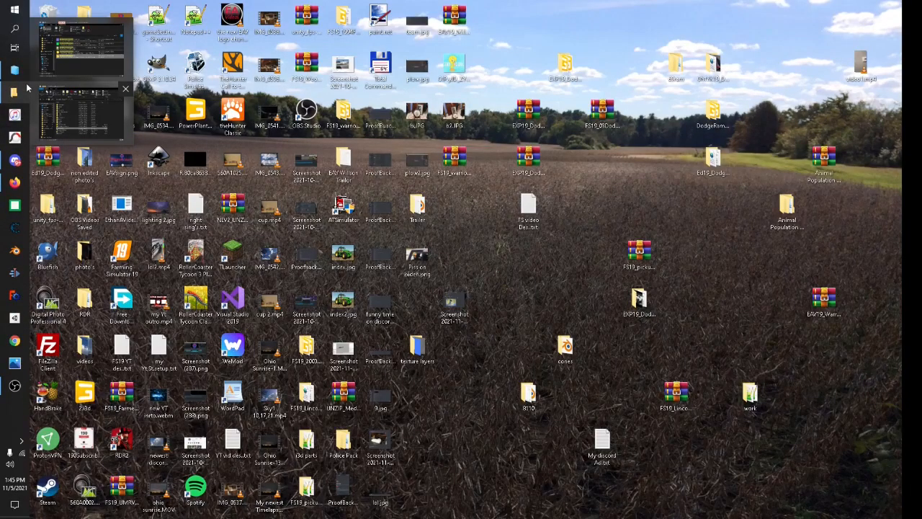
pyautogui.click(125, 26)
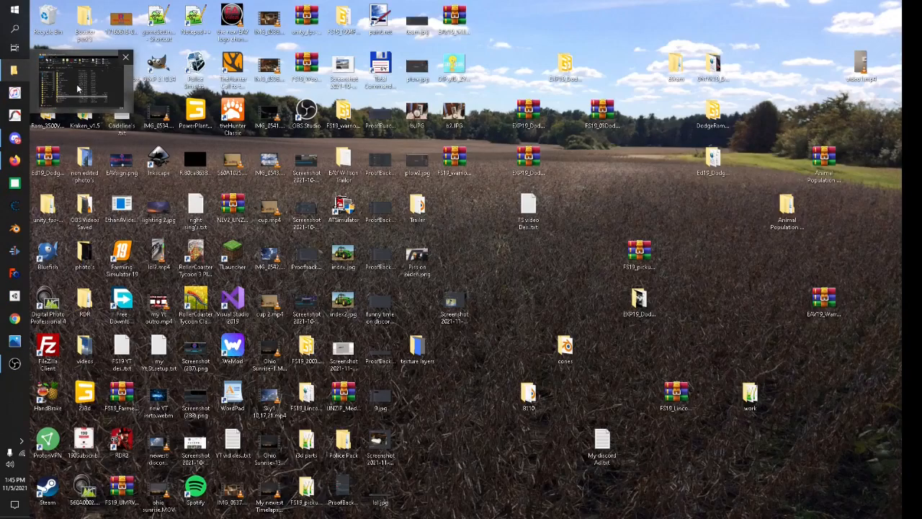
pyautogui.click(78, 88)
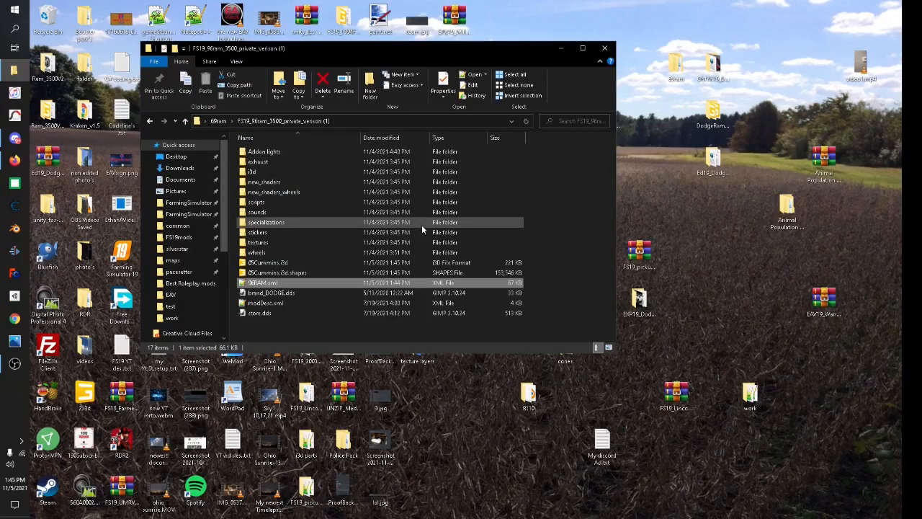
# Compress all files and folders of the FS19_96ram_3500_private_verison (1) mod folder into one zip archive.
pyautogui.hotkey('ctrl', 'a')
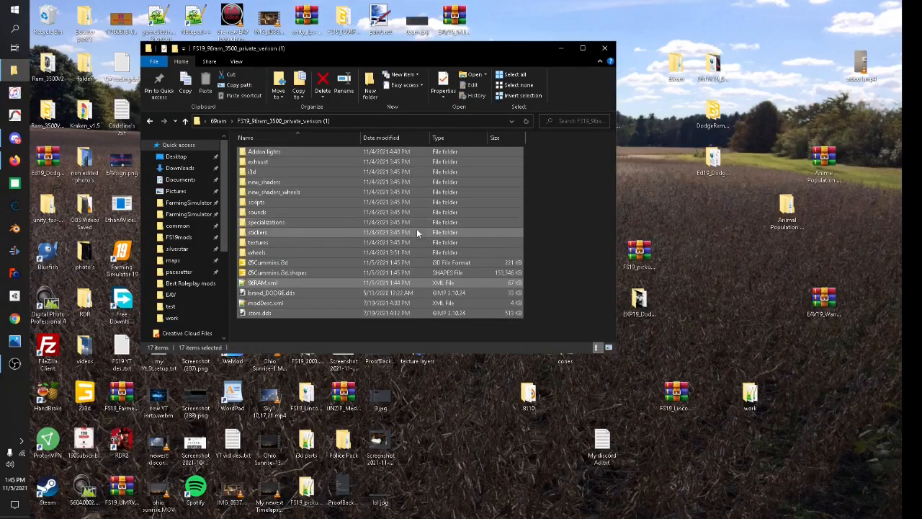
pyautogui.click(605, 236)
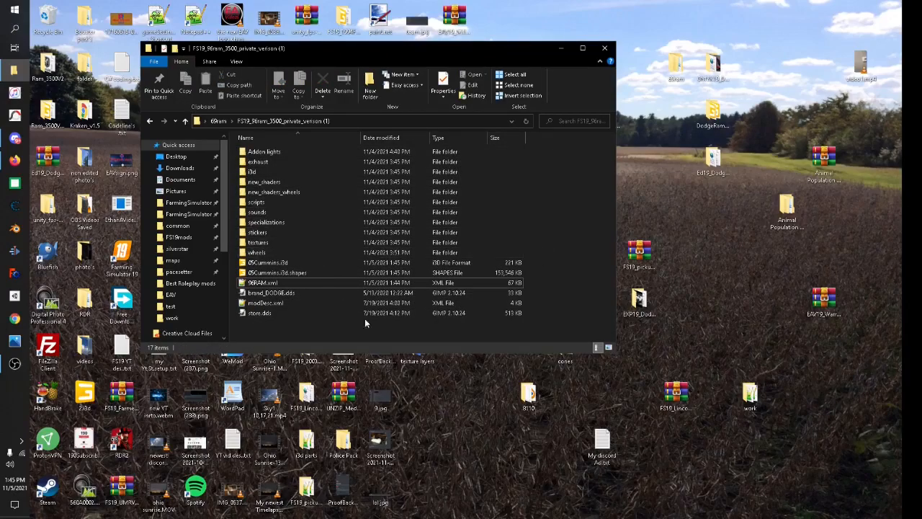
pyautogui.click(268, 234)
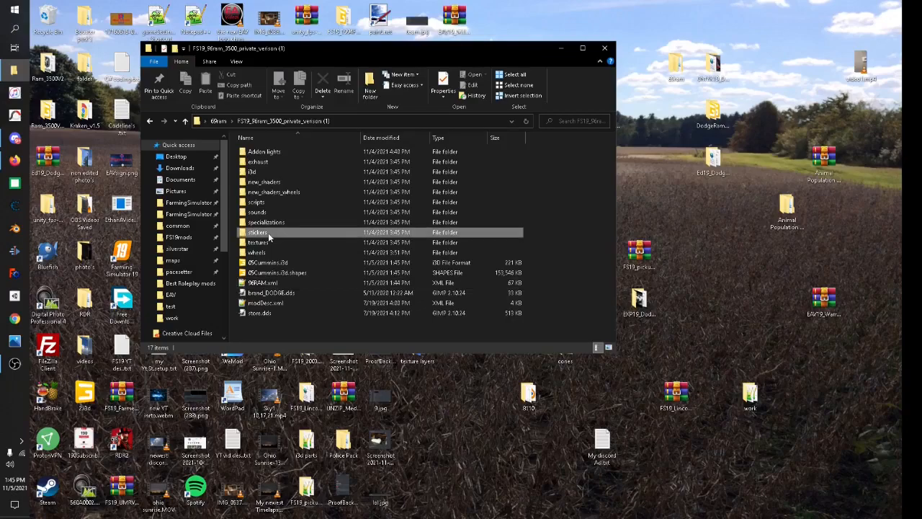
pyautogui.hotkey('ctrl', 'a')
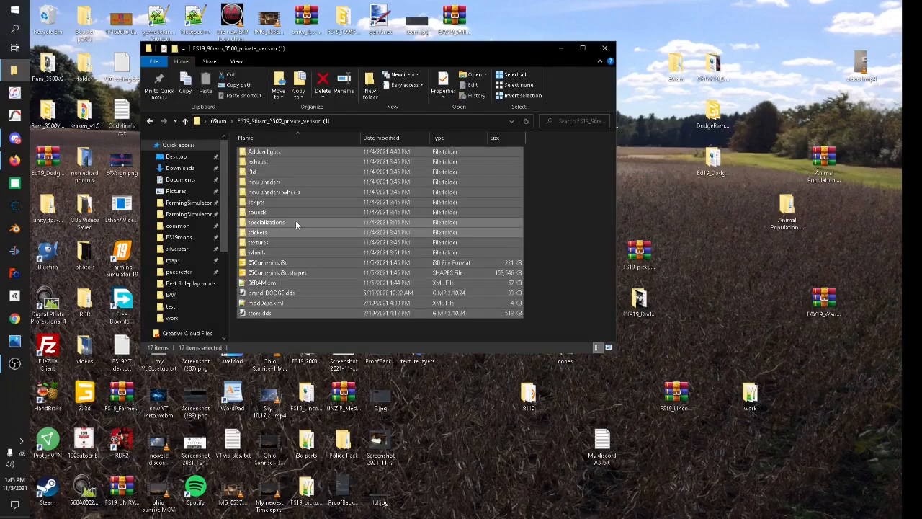
pyautogui.rightClick(295, 223)
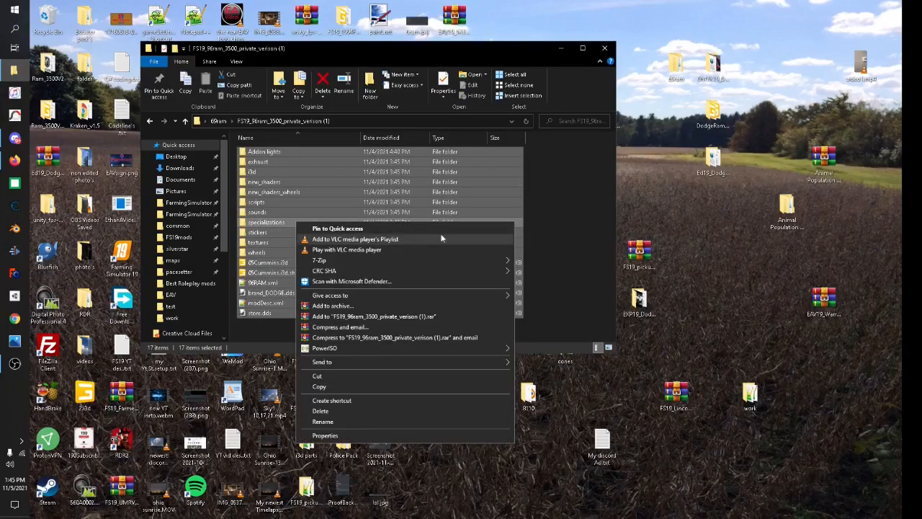
pyautogui.moveTo(491, 365)
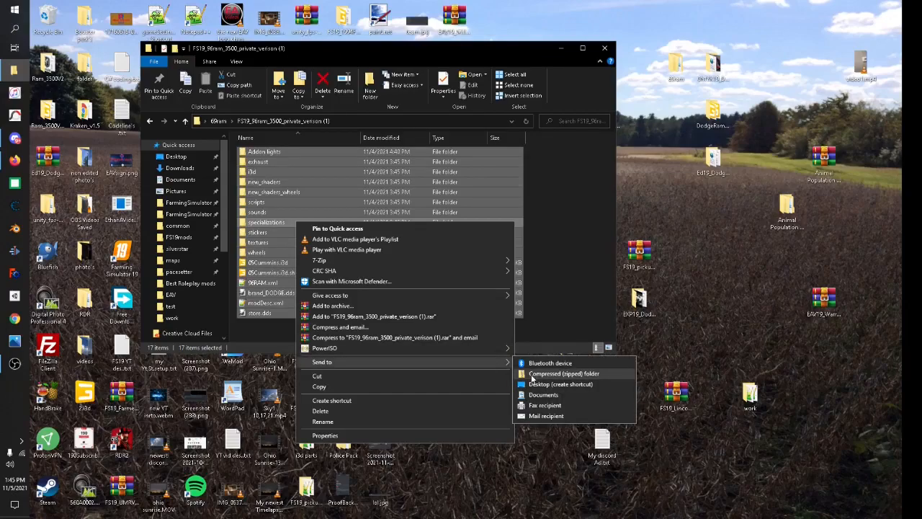
pyautogui.click(554, 374)
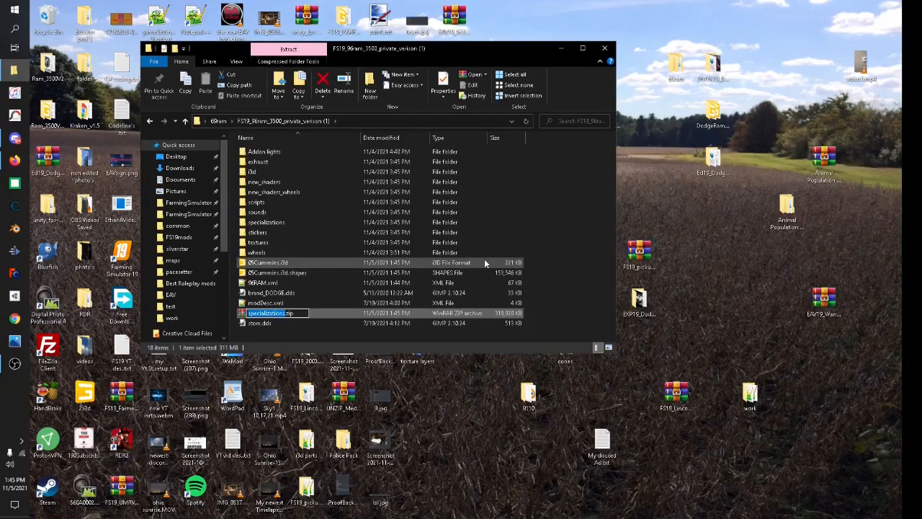
# Rename the new specializations.zip archive as EAV19_96ram_3500.zip, using an underscore after EAV19.
pyautogui.press('BackSpace')
pyautogui.write('EAV19')
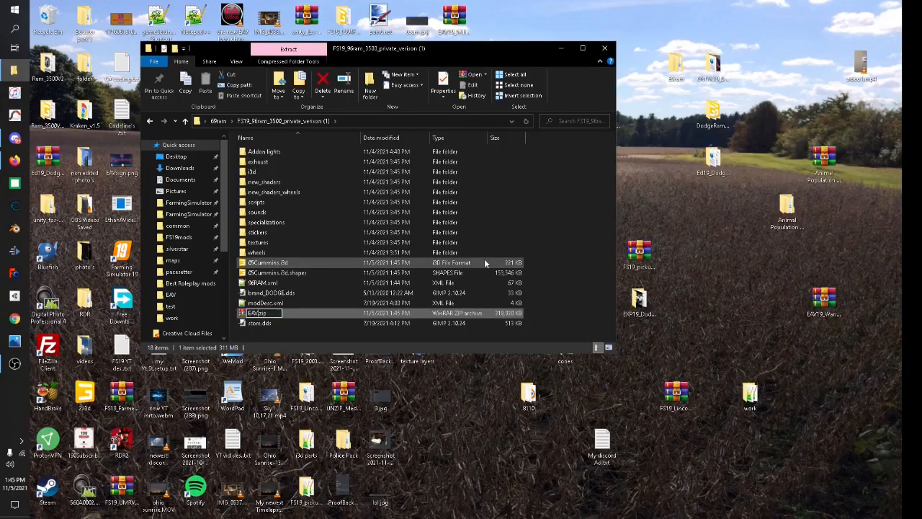
pyautogui.write('_96ram_3500')
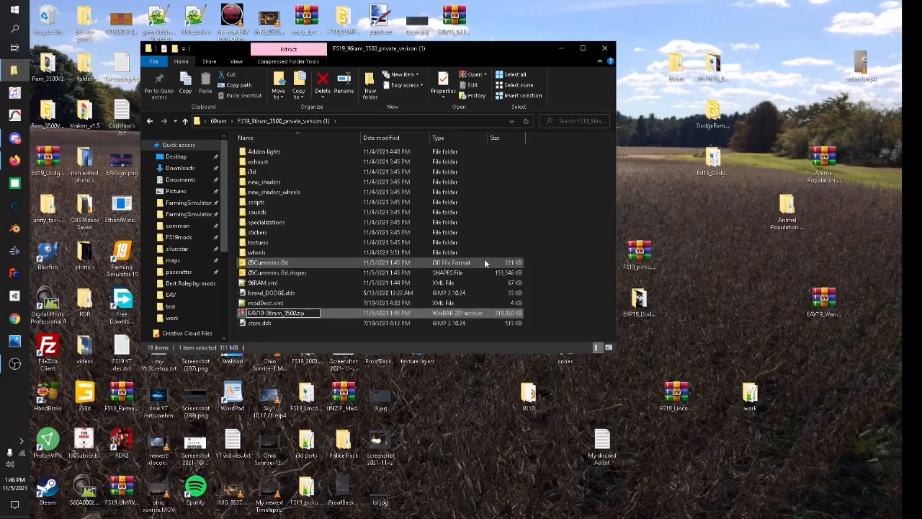
pyautogui.press('Return')
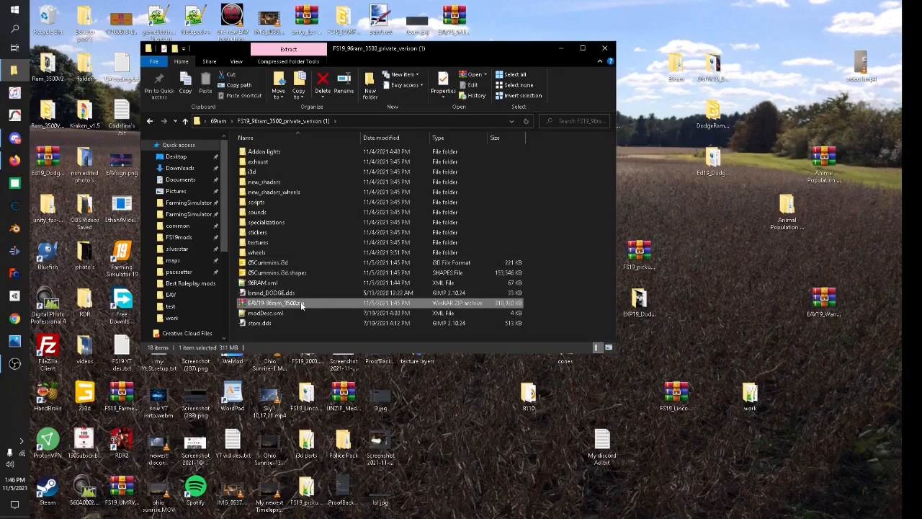
pyautogui.press('F2')
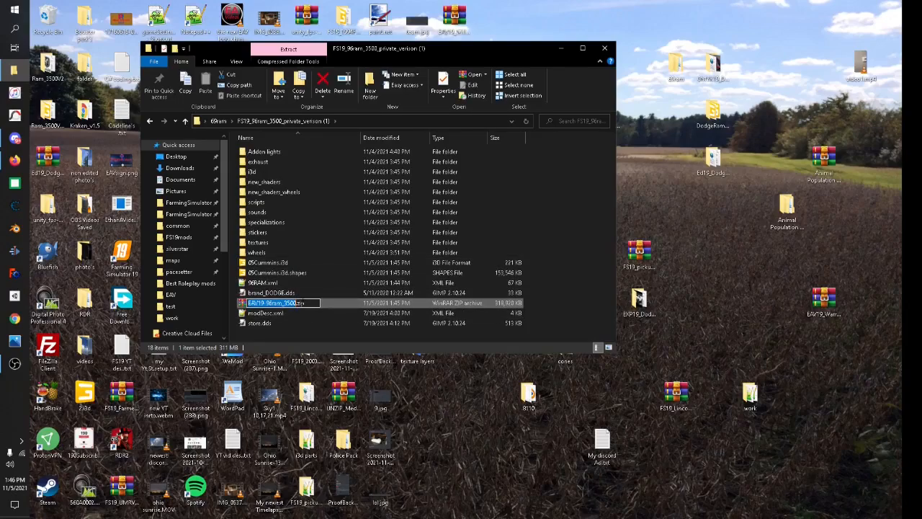
pyautogui.click(265, 303)
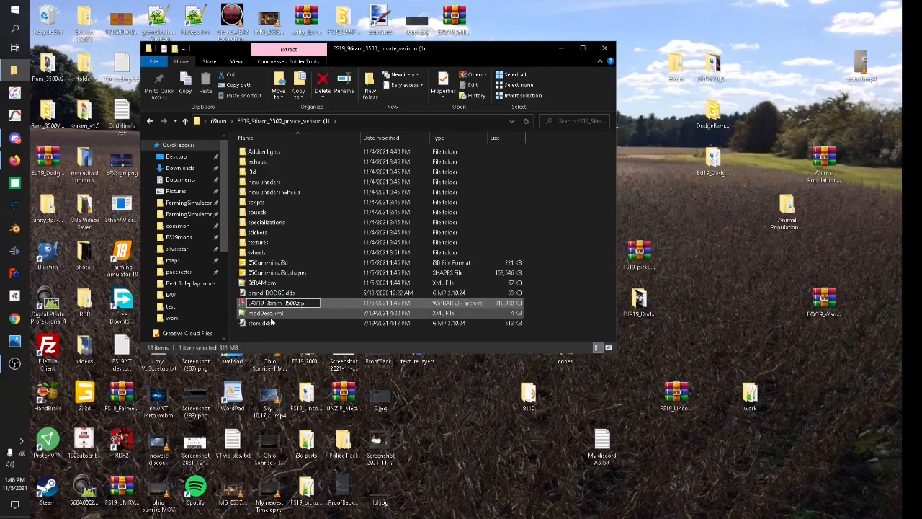
pyautogui.press('Return')
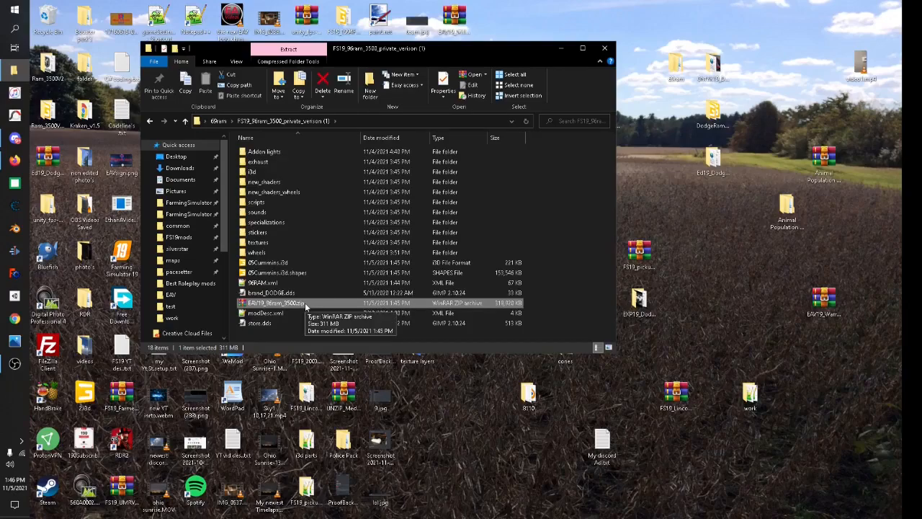
# Move EAV19_96ram_3500.zip into the test folder, replacing the existing copy, and close the mod folder window.
pyautogui.moveTo(304, 302); pyautogui.dragTo(179, 309)
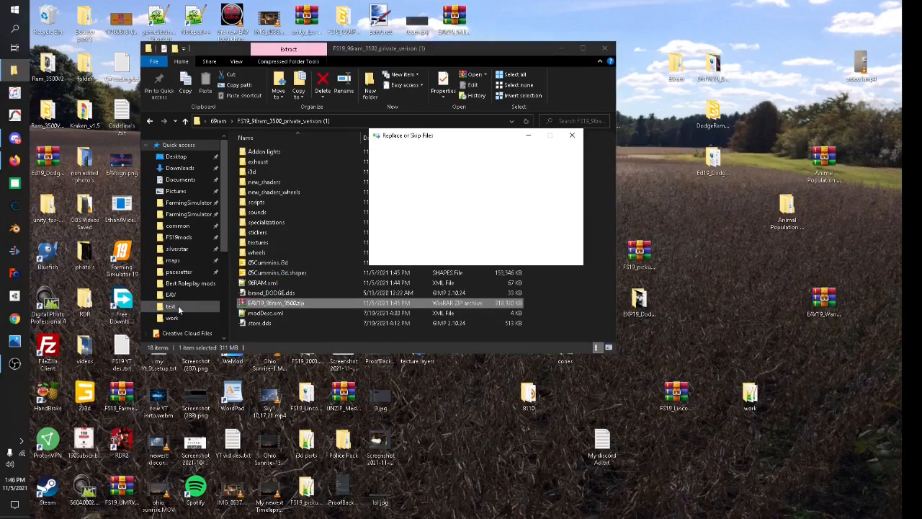
pyautogui.click(434, 205)
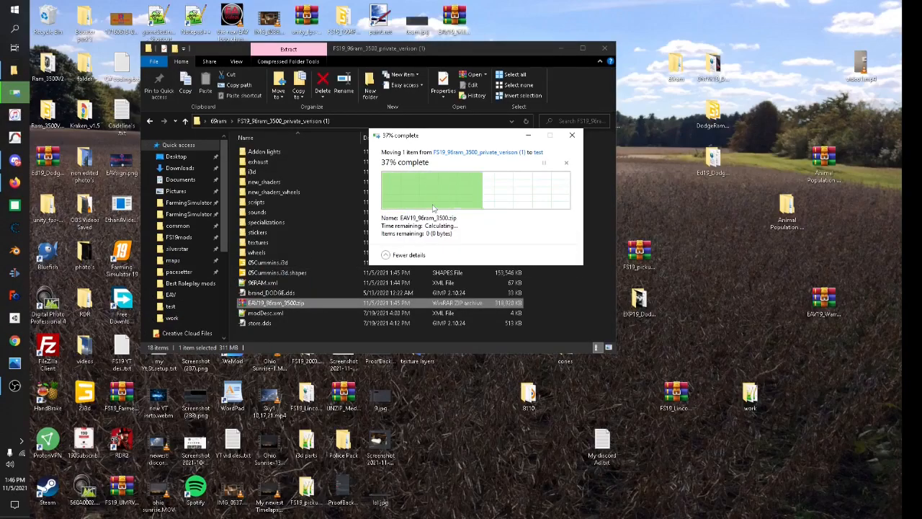
pyautogui.click(605, 49)
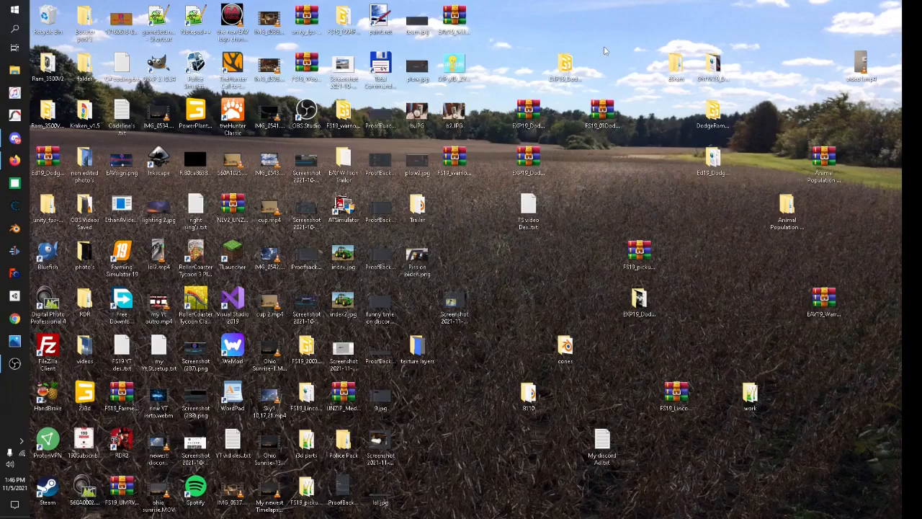
pyautogui.rightClick(556, 263)
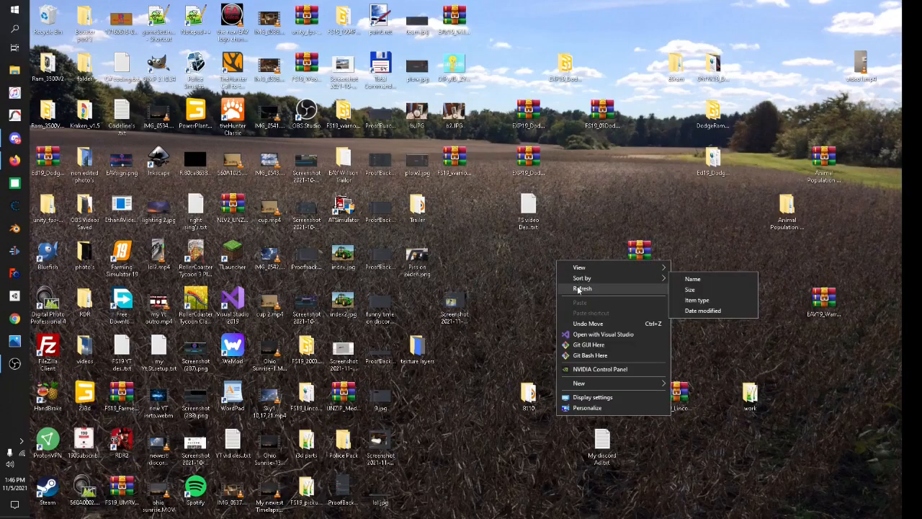
pyautogui.click(582, 288)
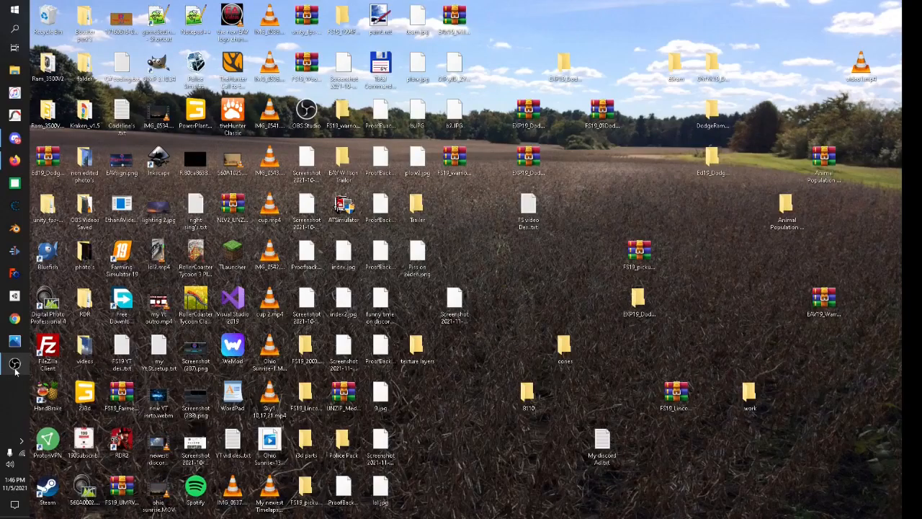
pyautogui.click(15, 366)
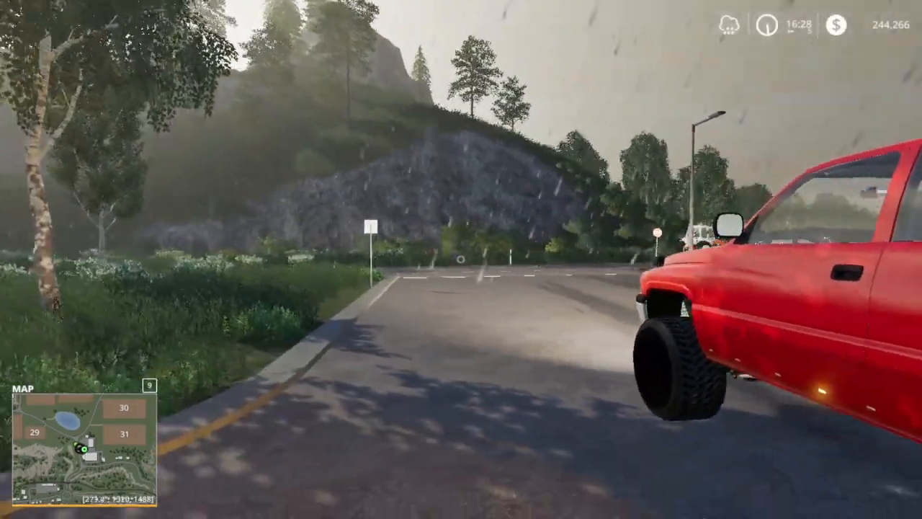
# In Farming Simulator 19, examine the small marker lights along the lower driver's side of the red Ram.
pyautogui.press('w')
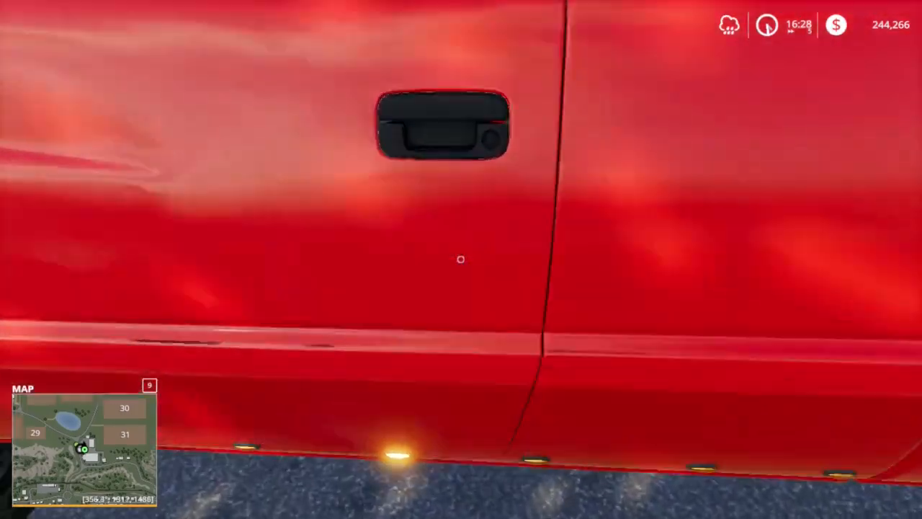
pyautogui.press('a')
pyautogui.press('s')
pyautogui.press('d')
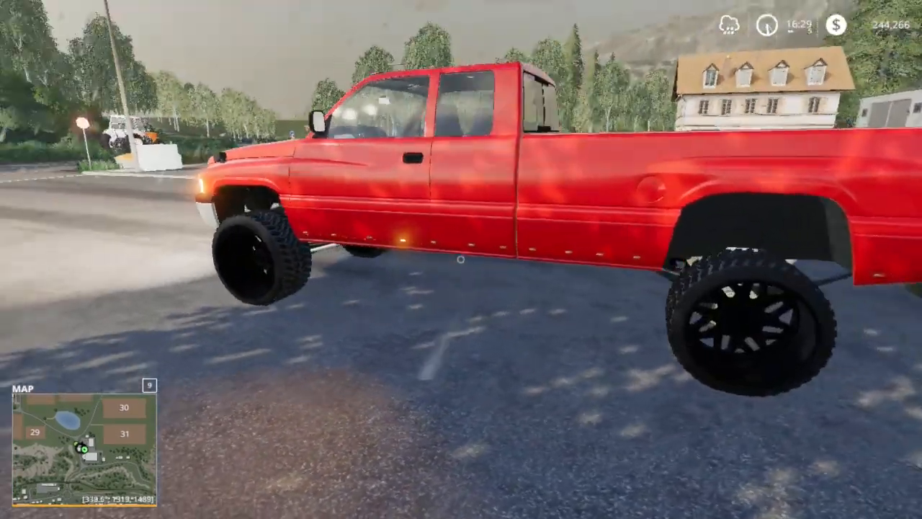
pyautogui.press('a')
pyautogui.press('a')
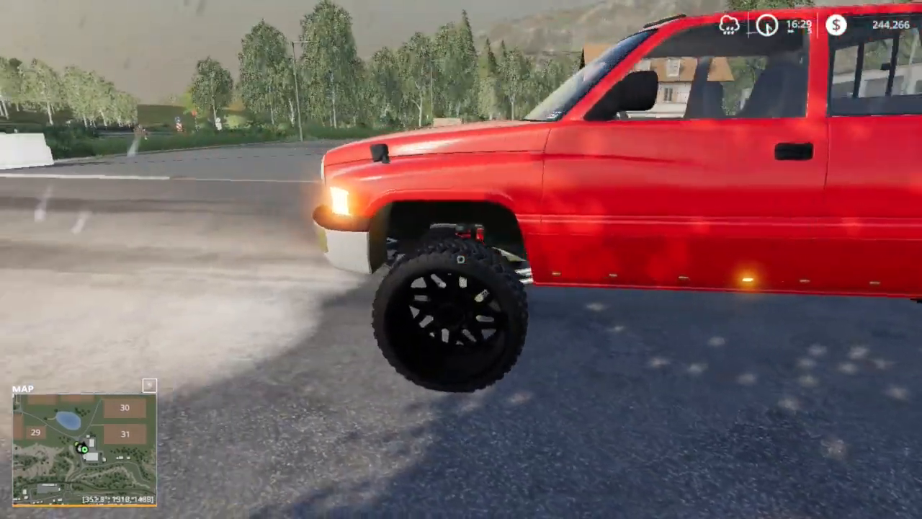
# Examine the Ram's headlight, turn signal and hood-mounted cube light from the front corner.
pyautogui.press('w')
pyautogui.press('s')
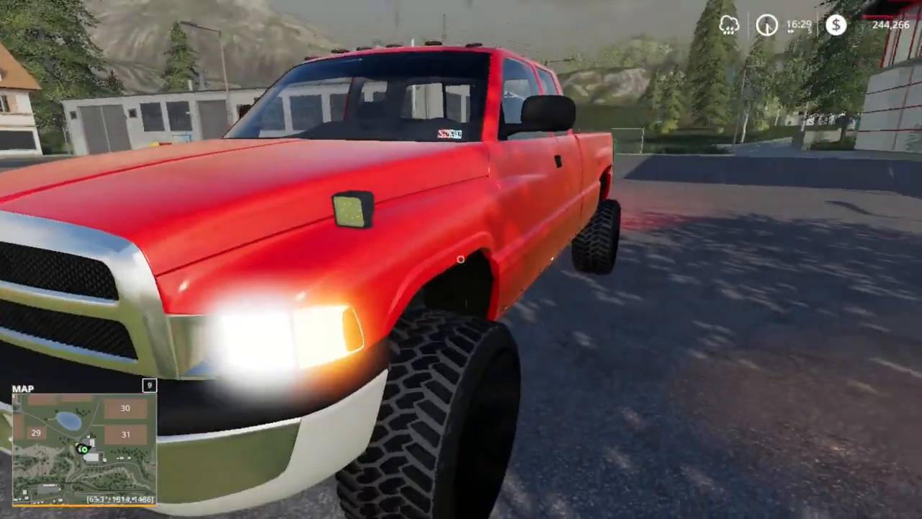
pyautogui.press('w')
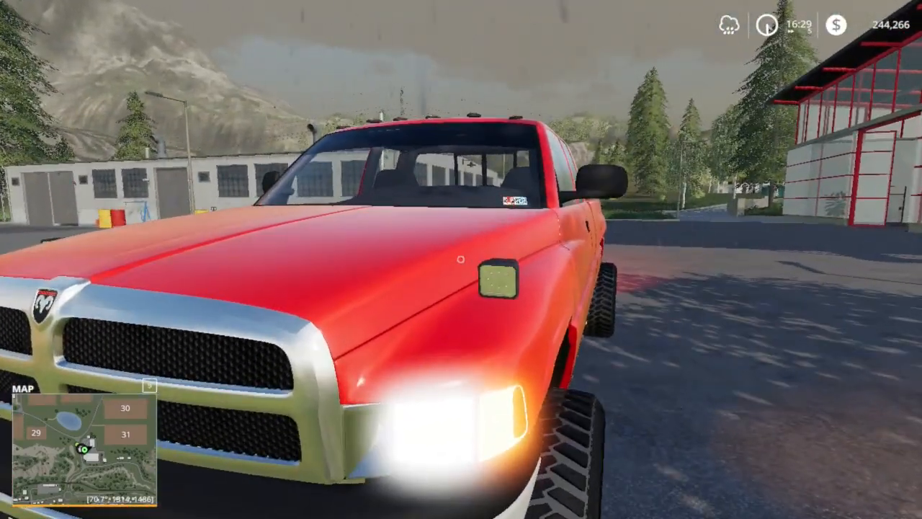
pyautogui.press('d')
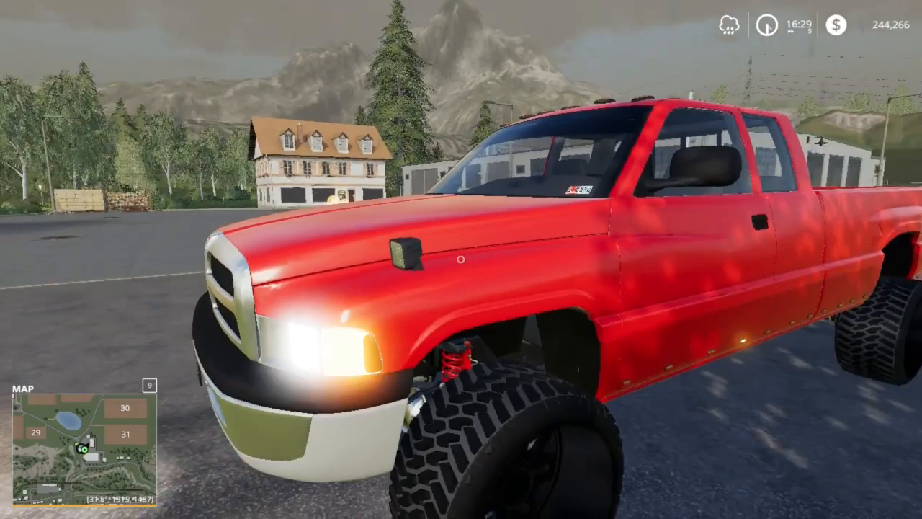
pyautogui.press('d')
pyautogui.press('d')
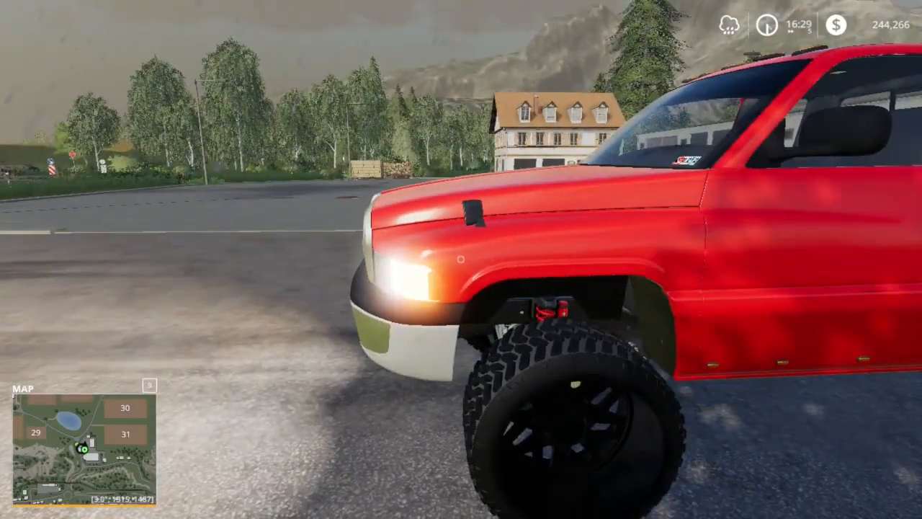
# Inspect the Ram from the front fender back to the truck bed and rear cab window.
pyautogui.press('w')
pyautogui.press('d')
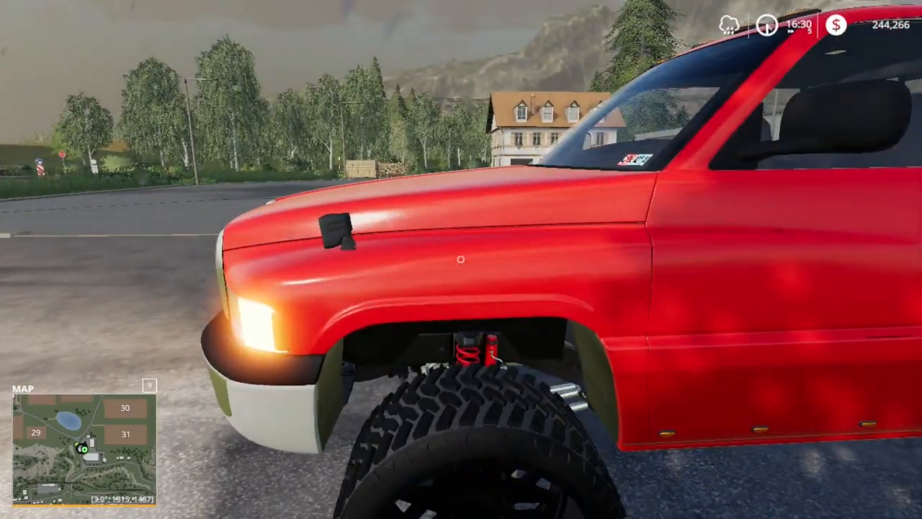
pyautogui.press('d')
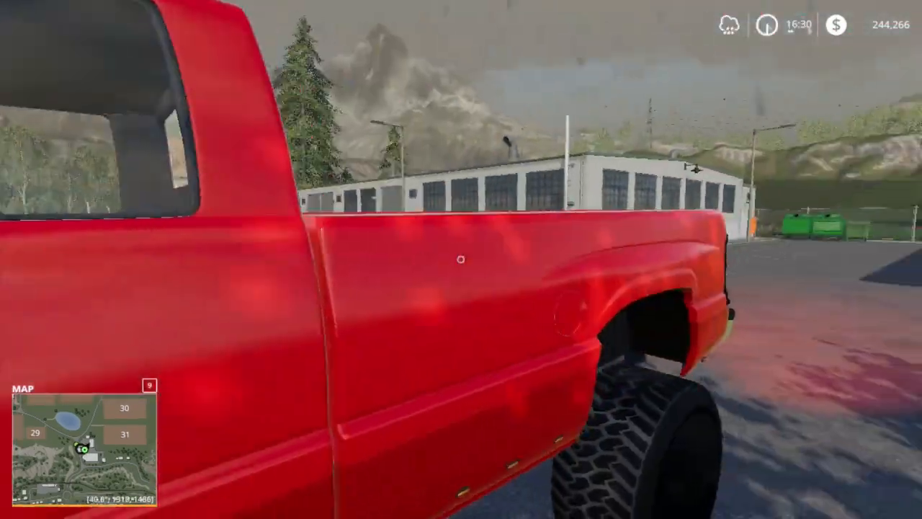
pyautogui.press('w')
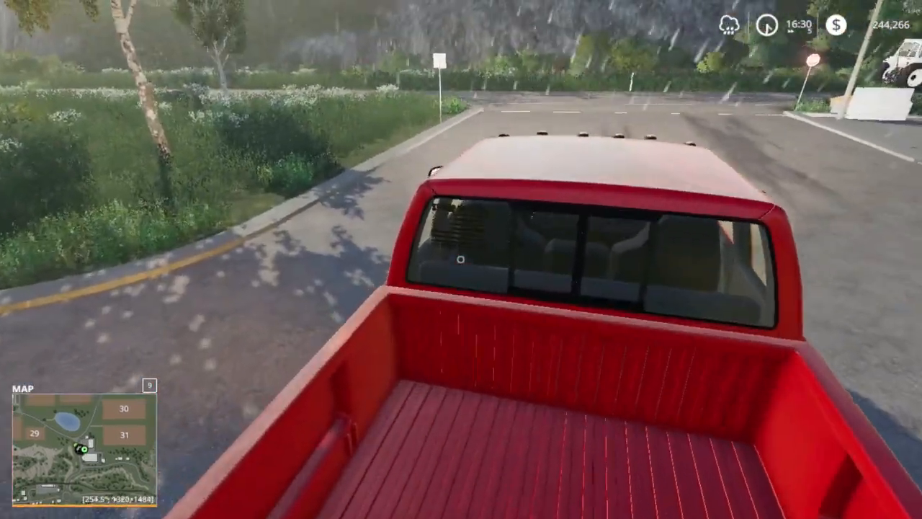
pyautogui.press('s')
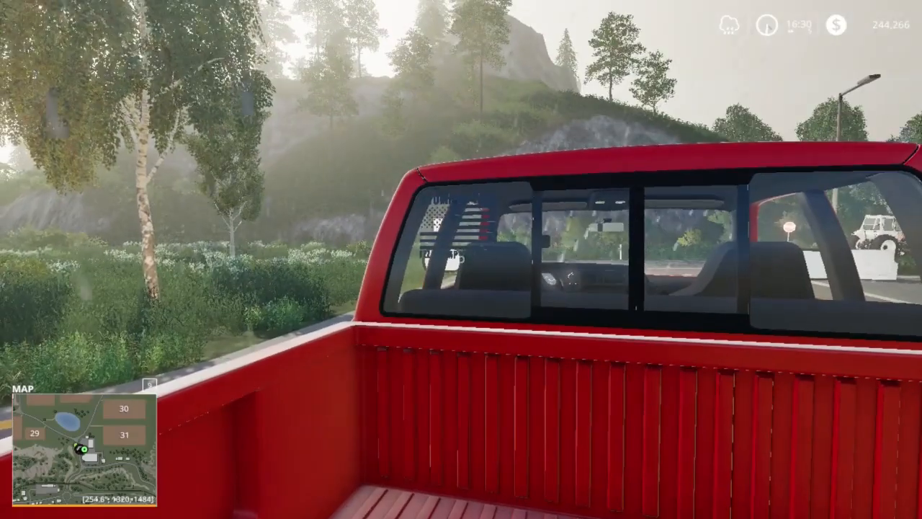
pyautogui.press('w')
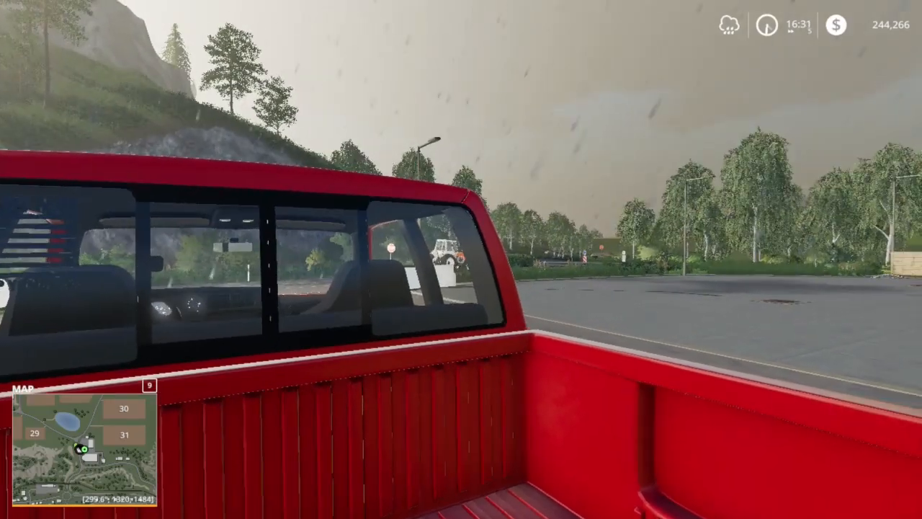
# Return to the front of the Ram and recheck the hood-mounted light and the side marker lights.
pyautogui.press('e')
pyautogui.press('w')
pyautogui.press('a')
pyautogui.press('d')
pyautogui.press('w')
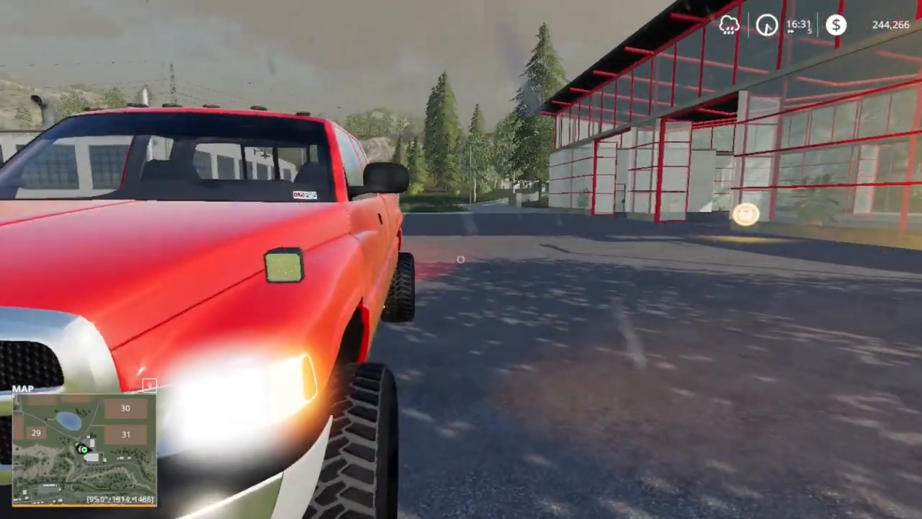
pyautogui.press('a')
pyautogui.press('d')
pyautogui.press('w')
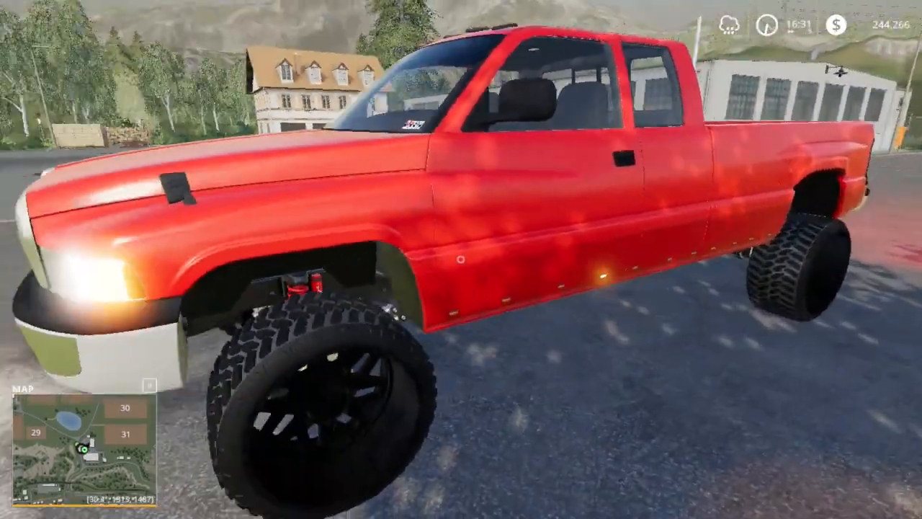
# Get into the Ram and switch off its lights.
pyautogui.press('e')
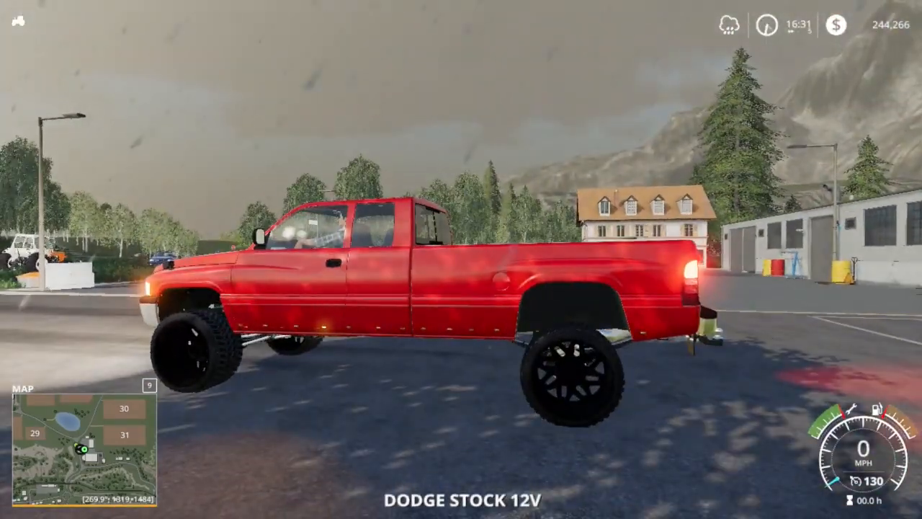
pyautogui.press('f')
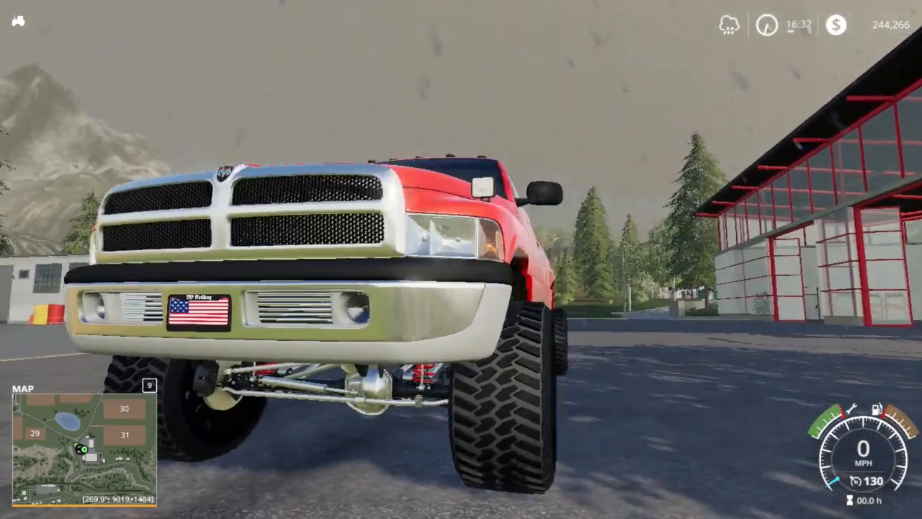
# Drive the Ram across the paved lot and over the grass, stopping beside the road near the birch trees.
pyautogui.press('w')
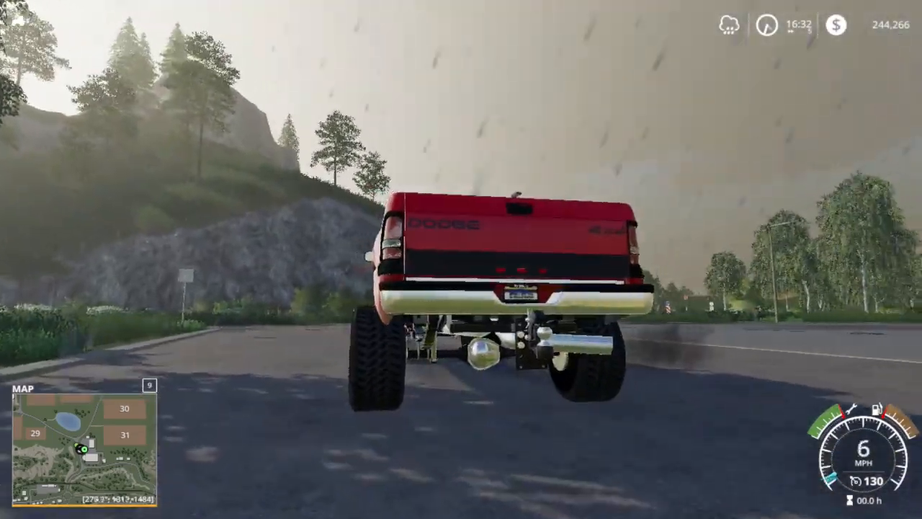
pyautogui.press('w')
pyautogui.press('d')
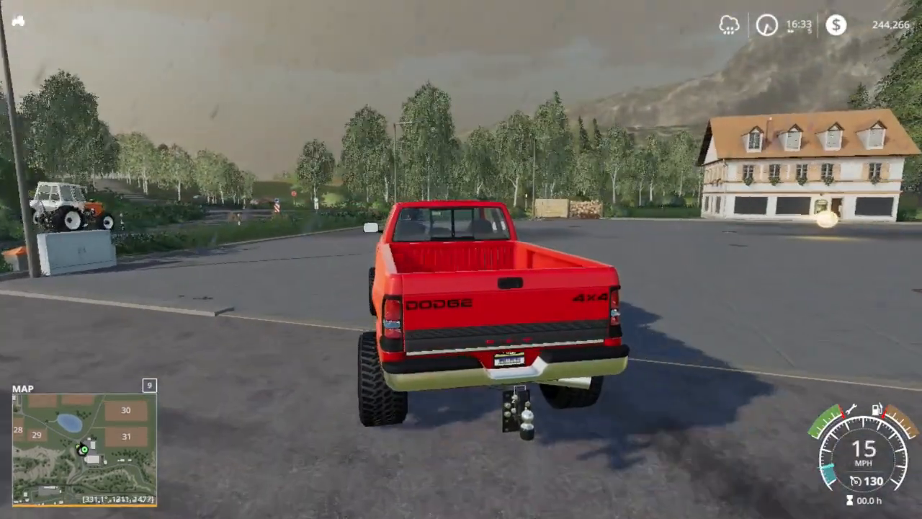
pyautogui.press('w')
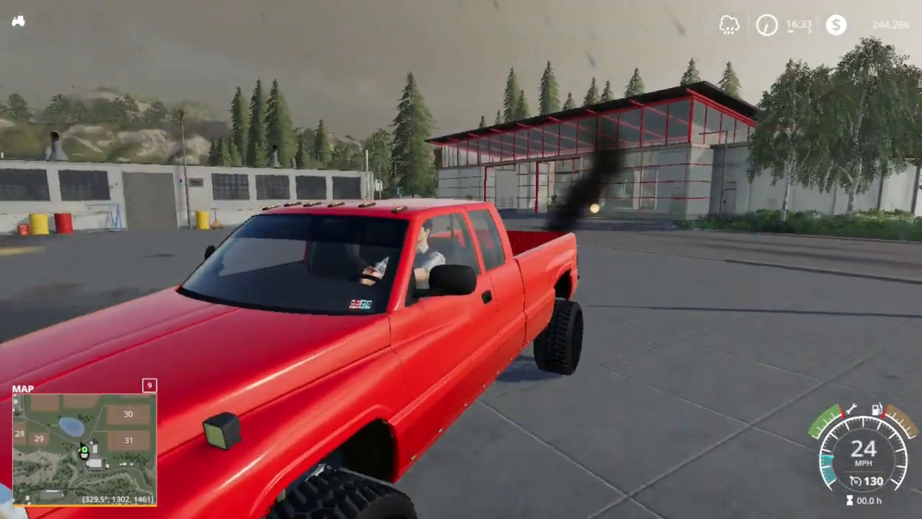
pyautogui.press('w')
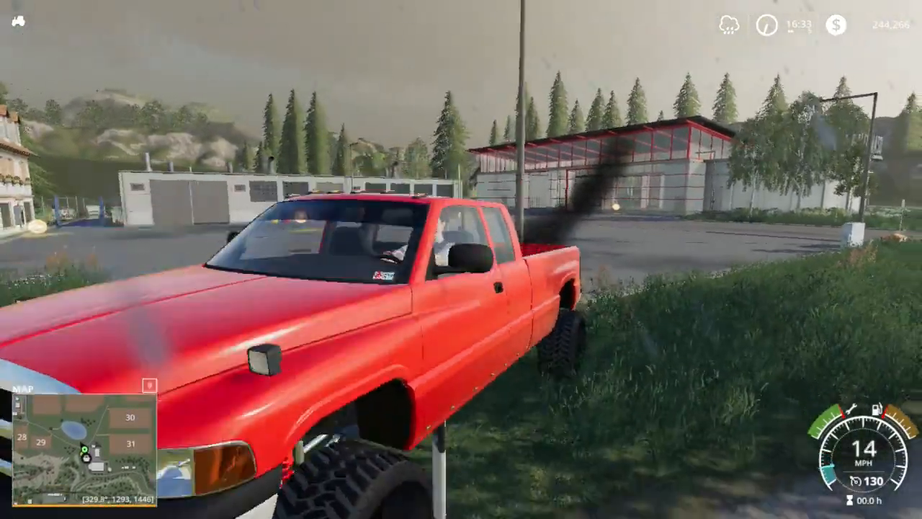
pyautogui.press('w')
pyautogui.press('s')
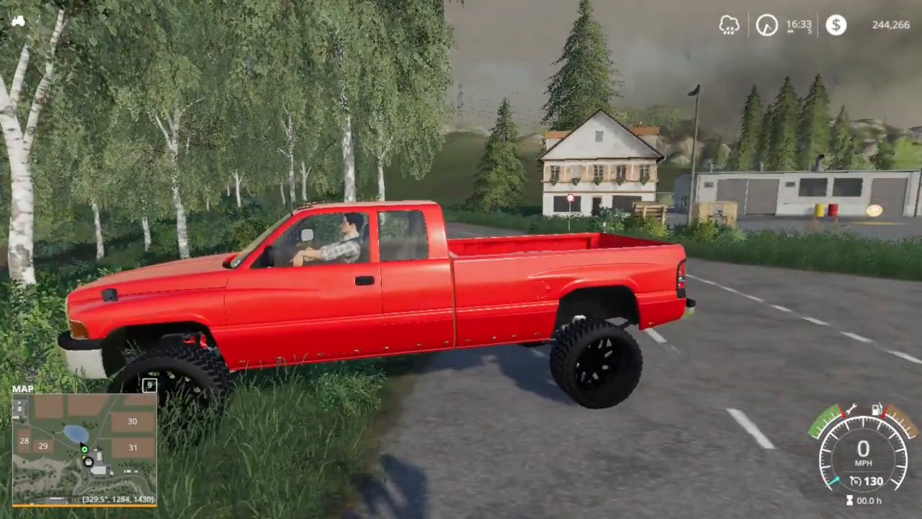
# Get out of the Ram and walk around to examine its side and tailgate.
pyautogui.press('e')
pyautogui.press('s')
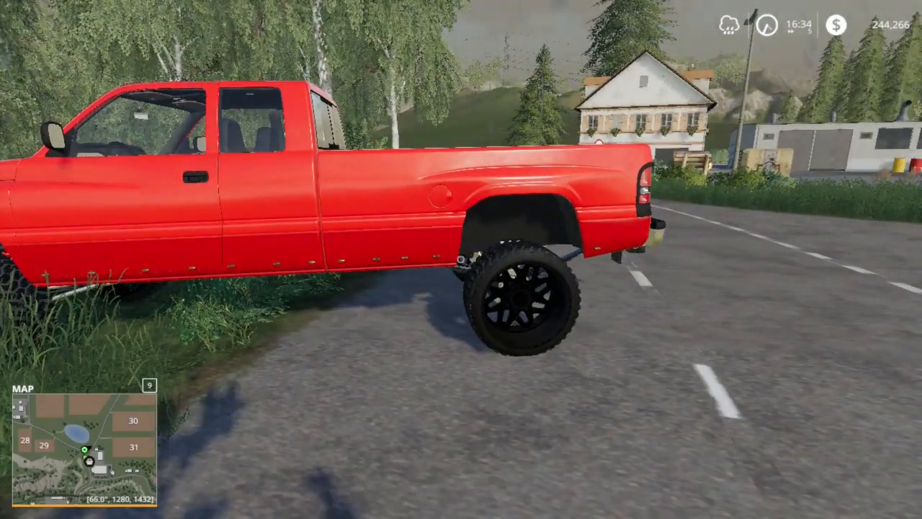
pyautogui.press('d')
pyautogui.press('d')
pyautogui.press('w')
pyautogui.press('d')
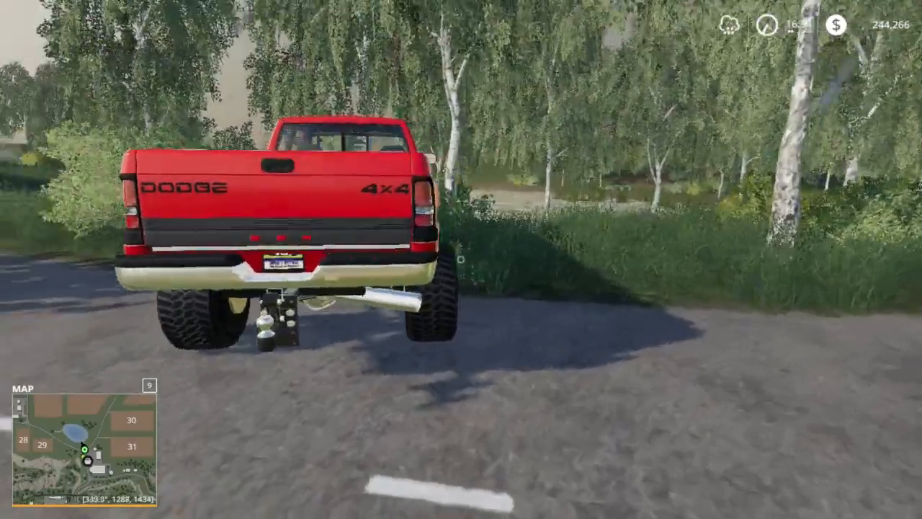
# Walk along the Ram's side and jump up onto its hood to look over the roof marker lights.
pyautogui.press('w')
pyautogui.press('w')
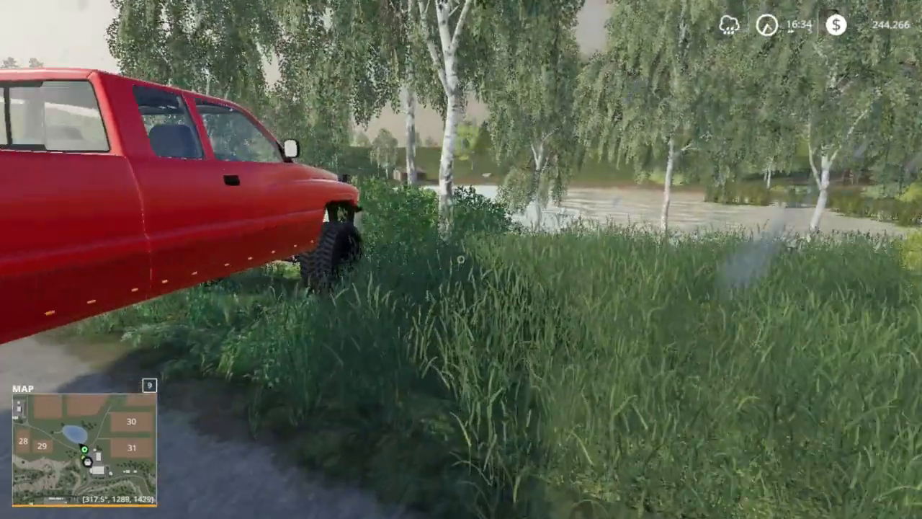
pyautogui.press('space')
pyautogui.press('w')
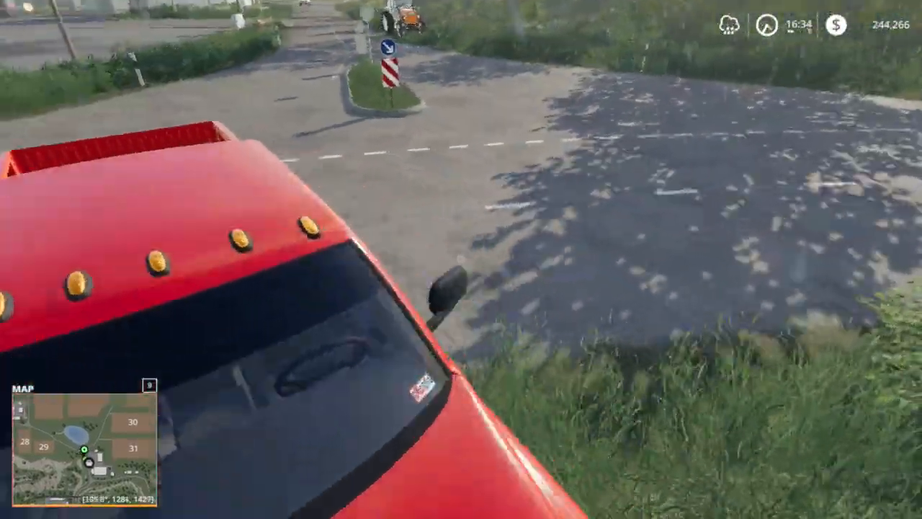
pyautogui.press('w')
# Jump down from the Ram and walk across the road to the yellow container on the paved lot.
pyautogui.press('space')
pyautogui.press('w')
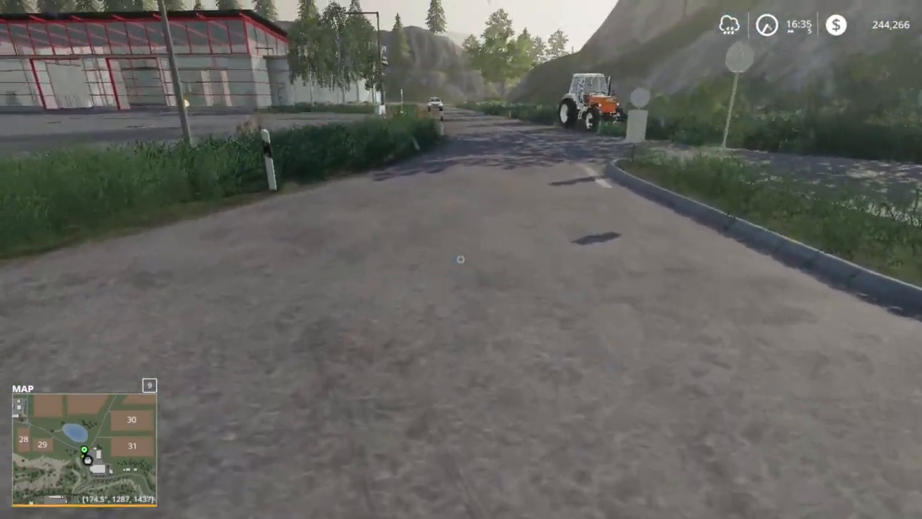
pyautogui.press('w')
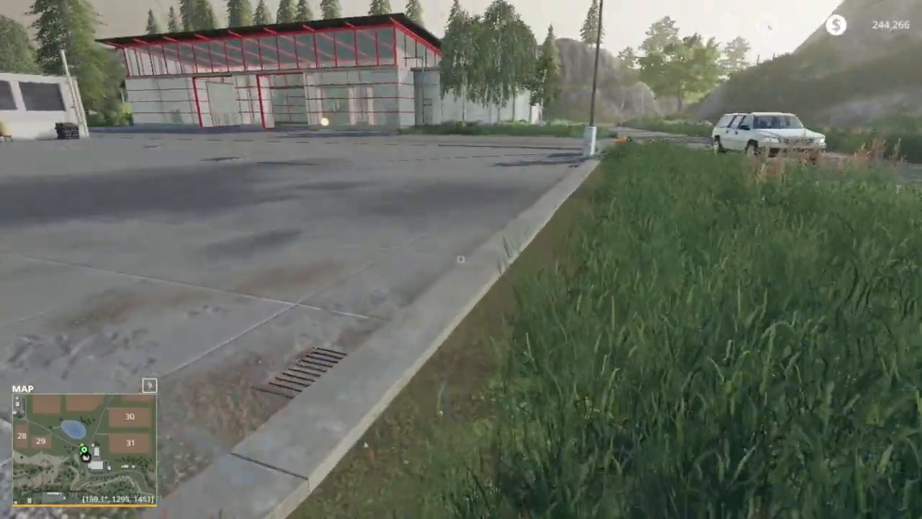
pyautogui.press('w')
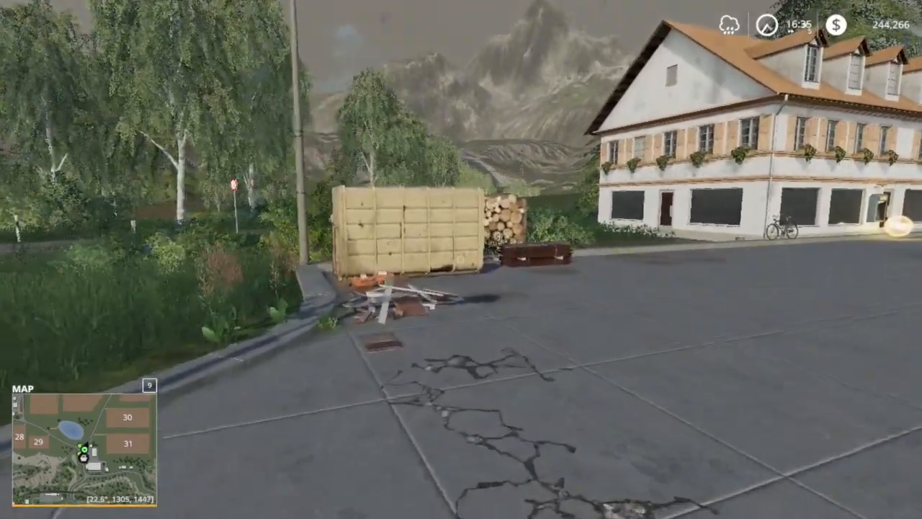
pyautogui.press('w')
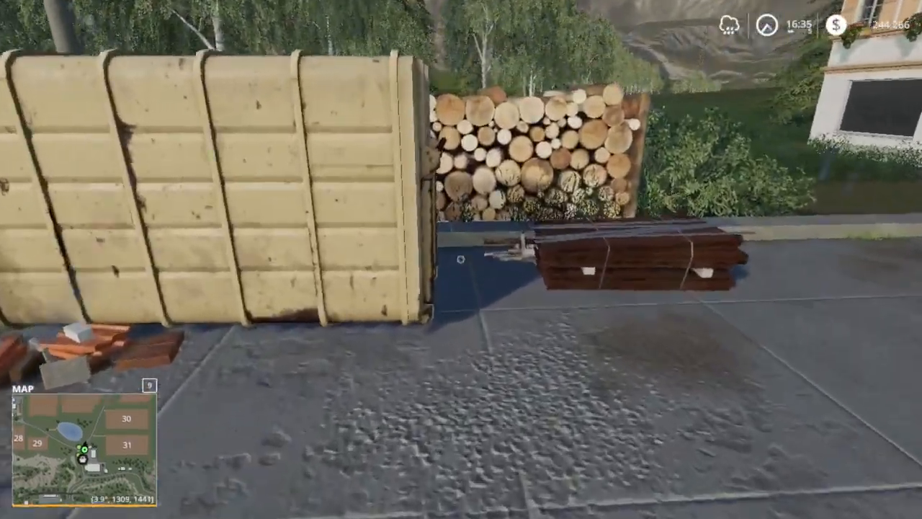
# Climb onto the yellow container and the neighbouring log pile to view the parked Ram from above.
pyautogui.press('s')
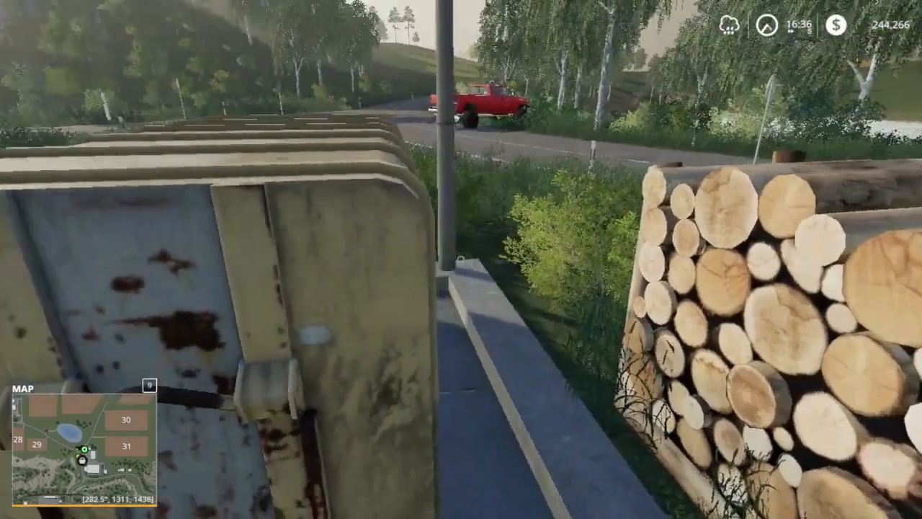
pyautogui.press('space')
pyautogui.press('w')
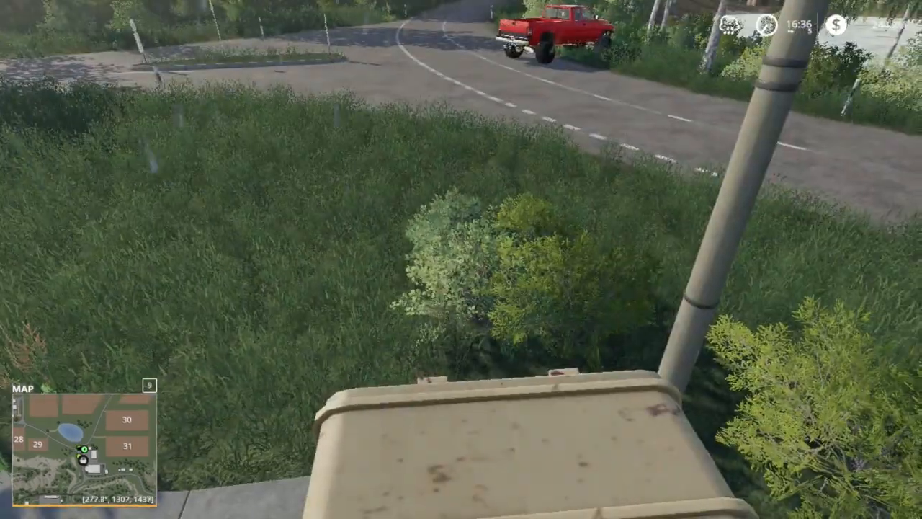
pyautogui.press('w')
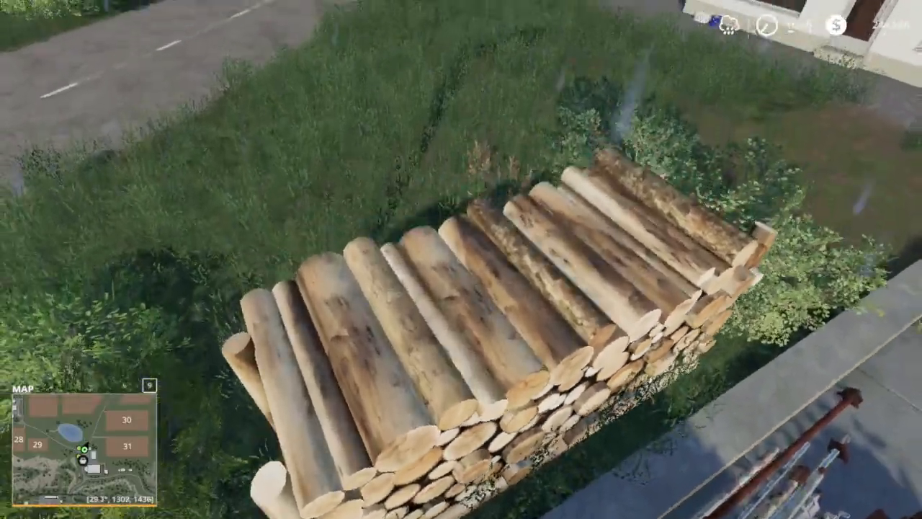
pyautogui.press('s')
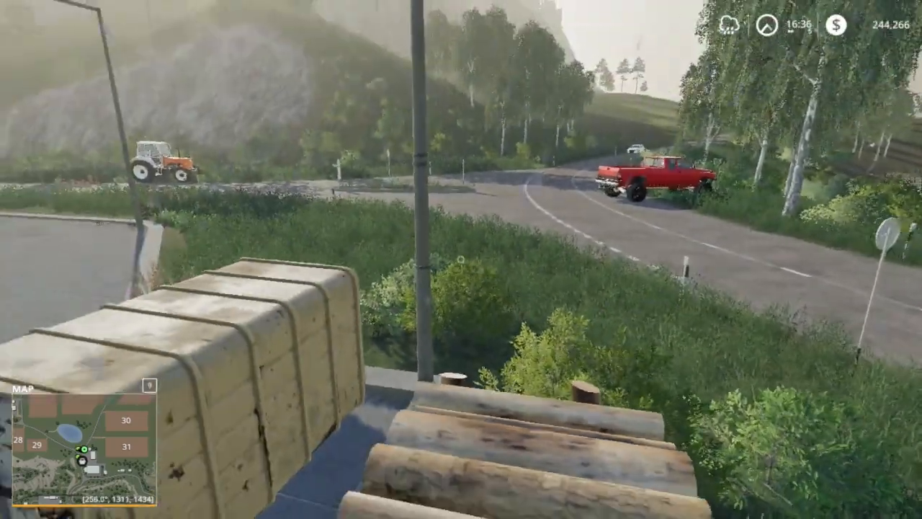
pyautogui.press('w')
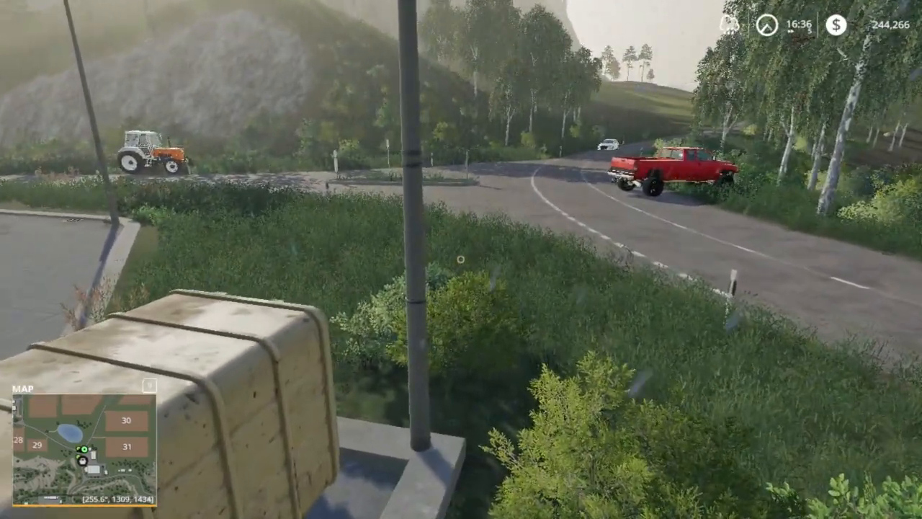
pyautogui.press('s')
pyautogui.press('w')
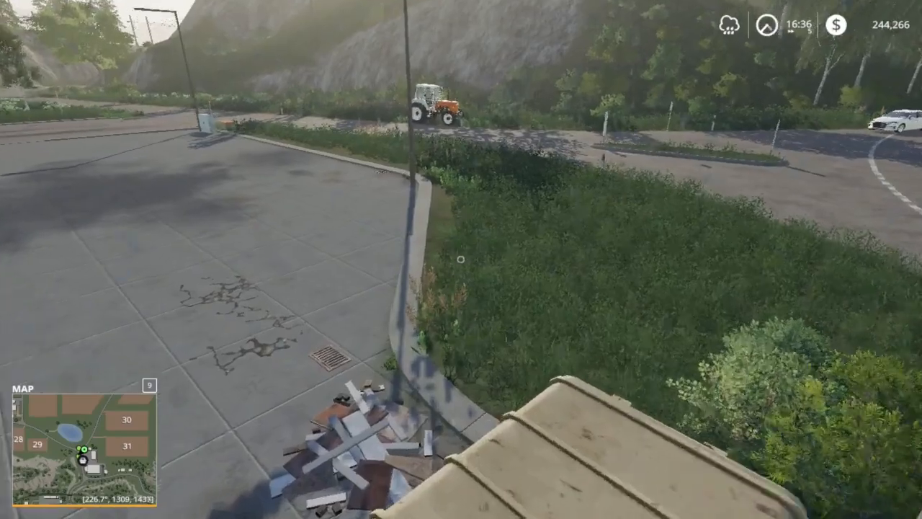
# Get down from the container and cross the lot and grass to the round road sign opposite the Ram.
pyautogui.press('s')
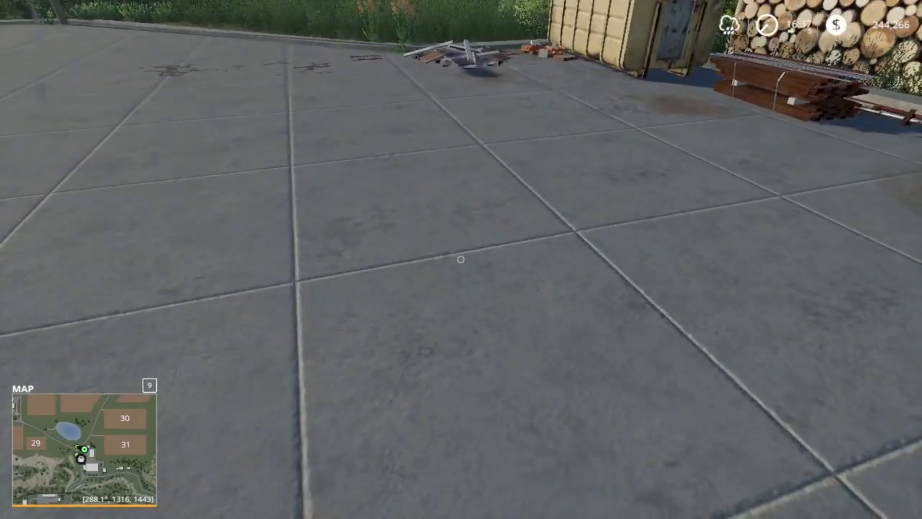
pyautogui.press('w')
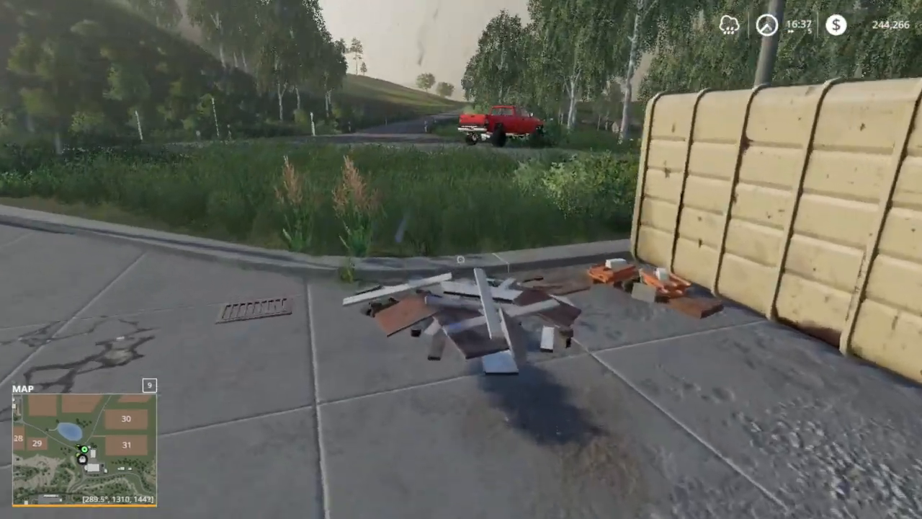
pyautogui.press('w')
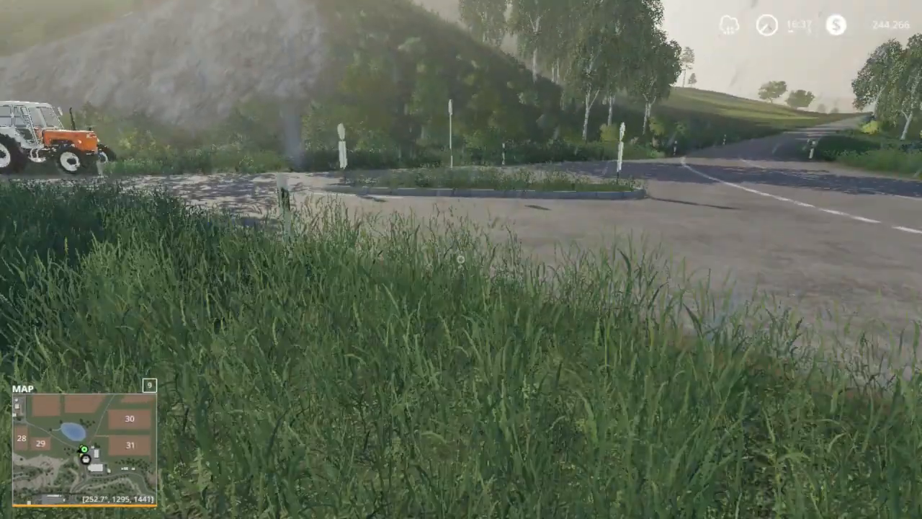
pyautogui.press('w')
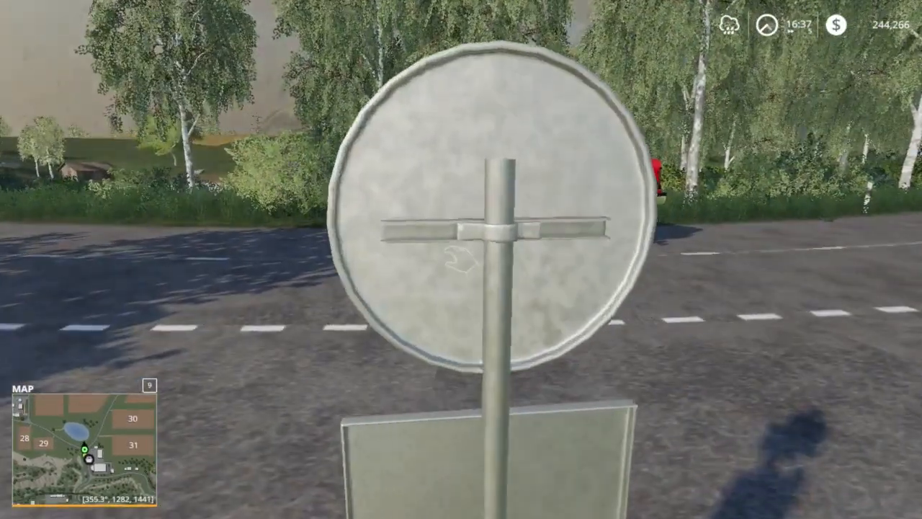
pyautogui.press('s')
pyautogui.press('w')
pyautogui.press('w')
pyautogui.press('w')
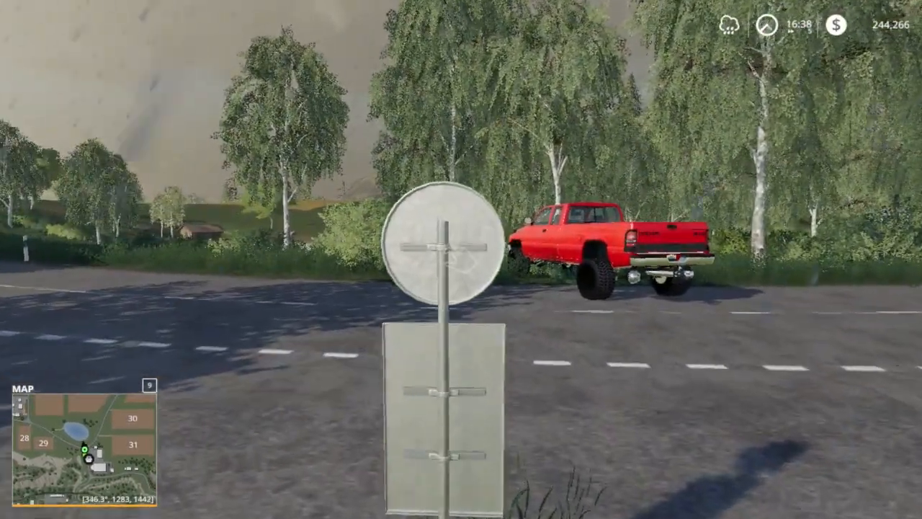
# Return to the Ram across the road and jump up onto it to look around.
pyautogui.press('w')
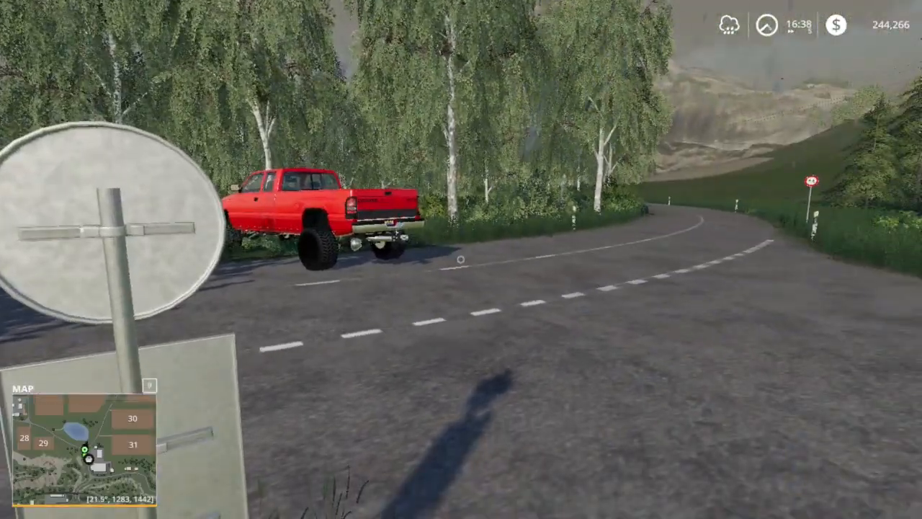
pyautogui.press('e')
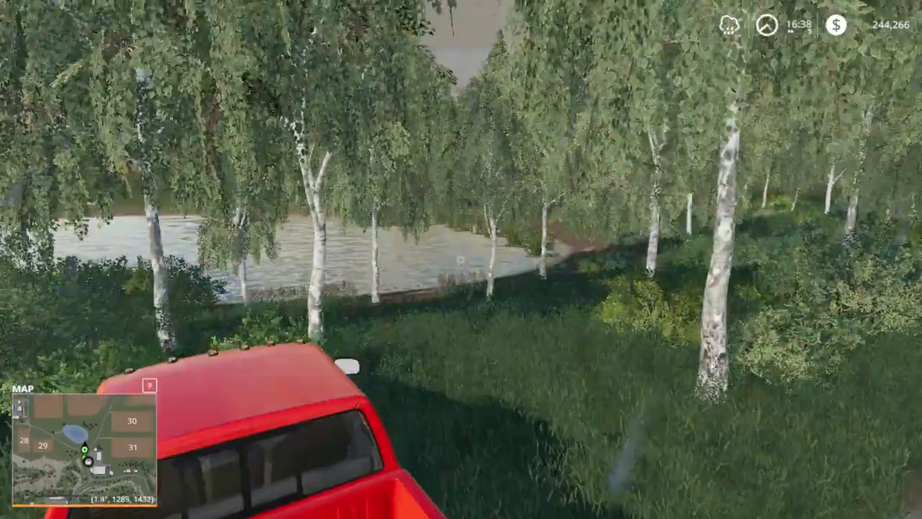
pyautogui.press('w')
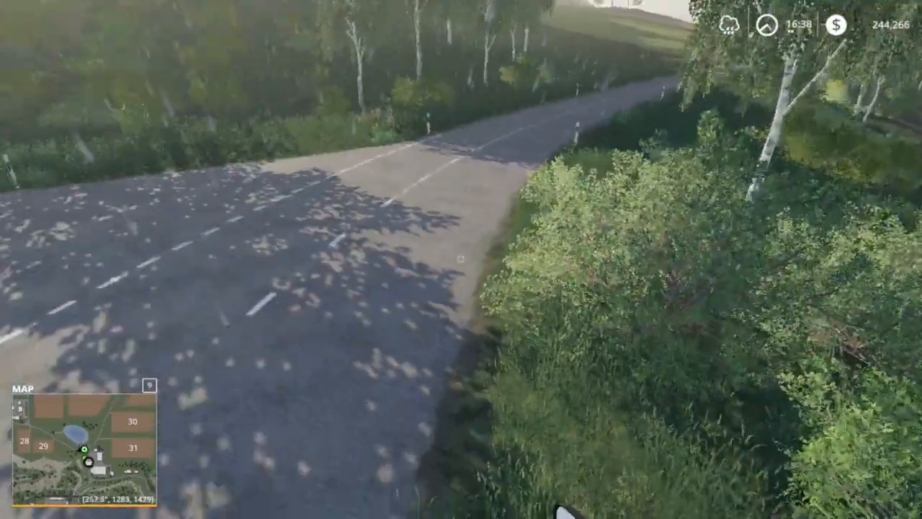